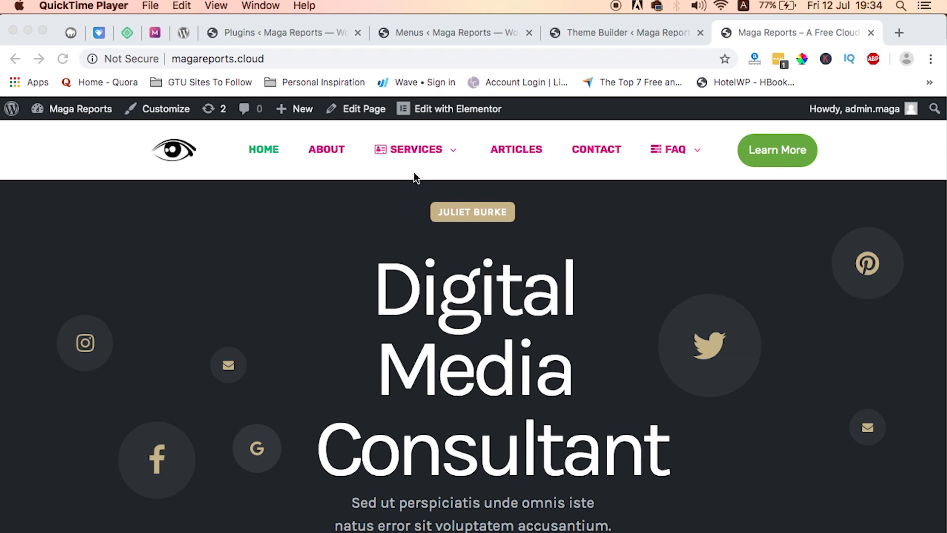
Examine the live site's header navigation, including the Services and FAQ dropdowns, and the page section below it.
click(389, 197)
mouse_move(429, 154)
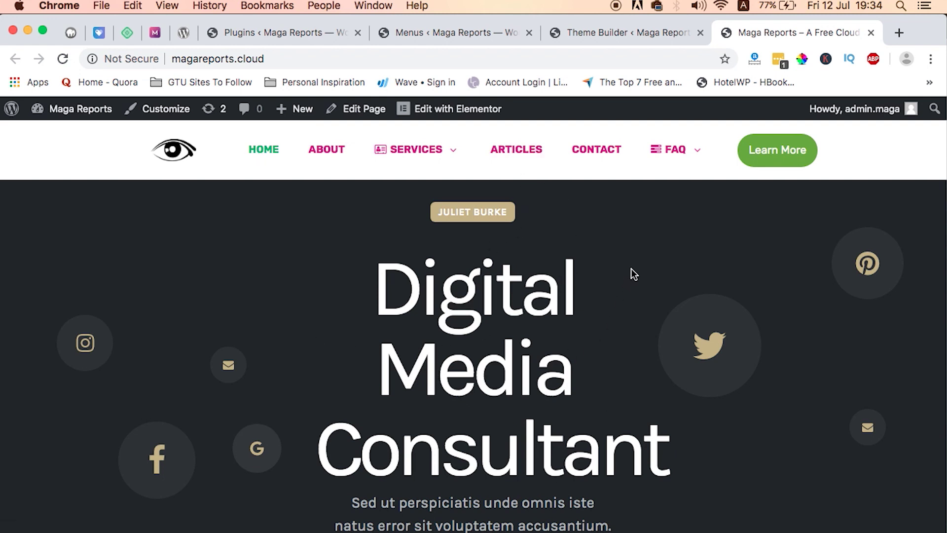
mouse_move(665, 161)
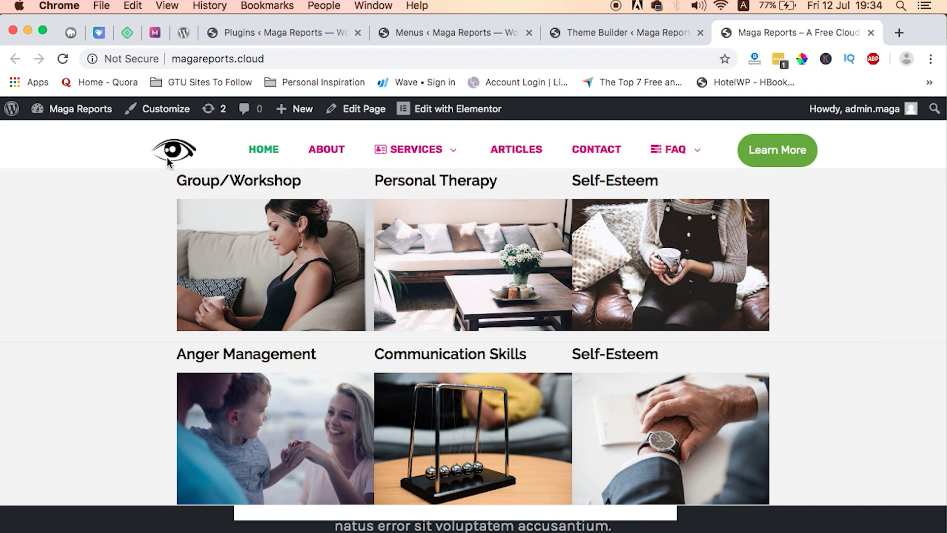
click(232, 150)
scroll(389, 341, down, 4)
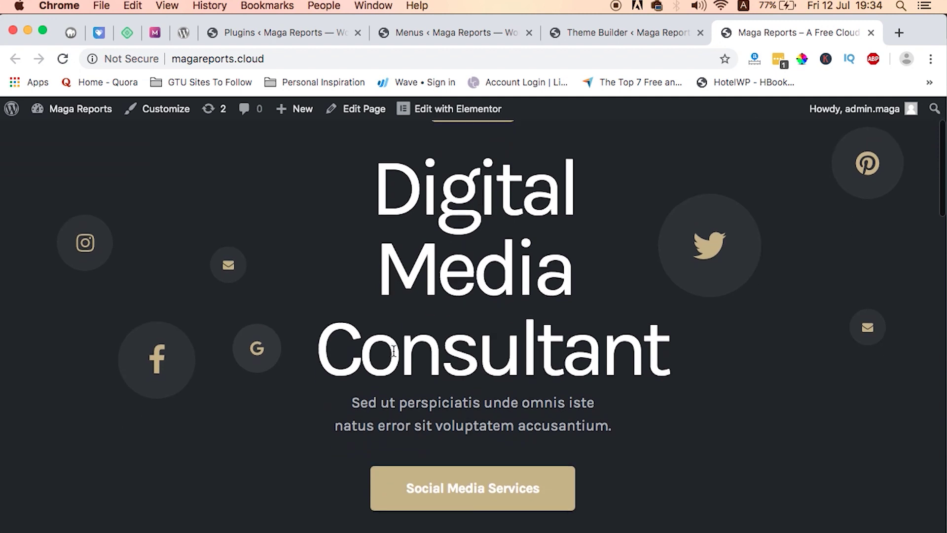
scroll(394, 349, up, 4)
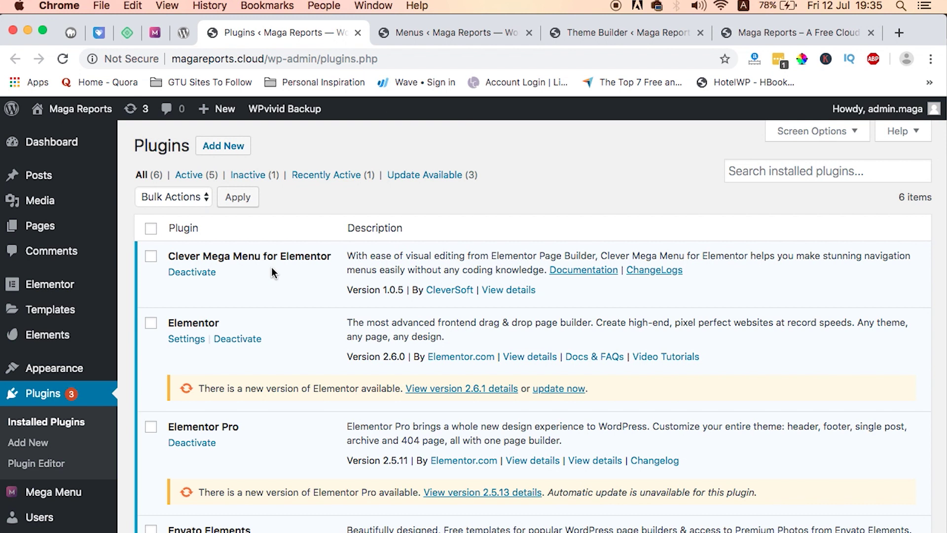
Check the Clever Mega Menu for Elementor entry among the installed plugins and search the plugin directory for "clever mega".
triple_click(217, 256)
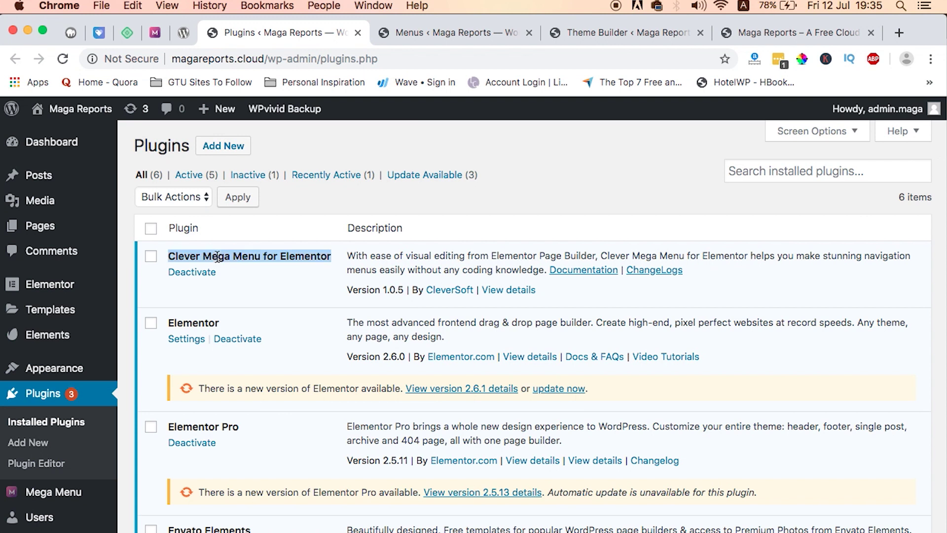
click(289, 289)
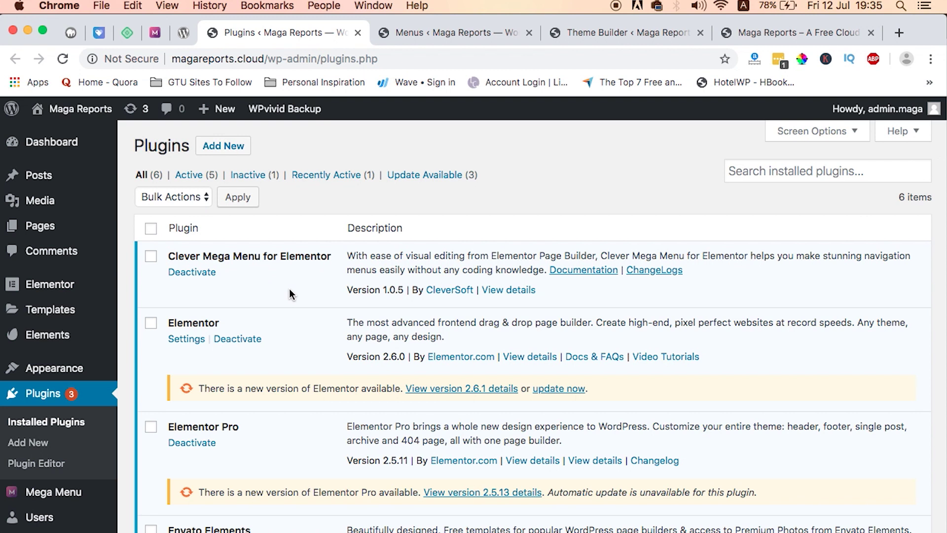
click(225, 149)
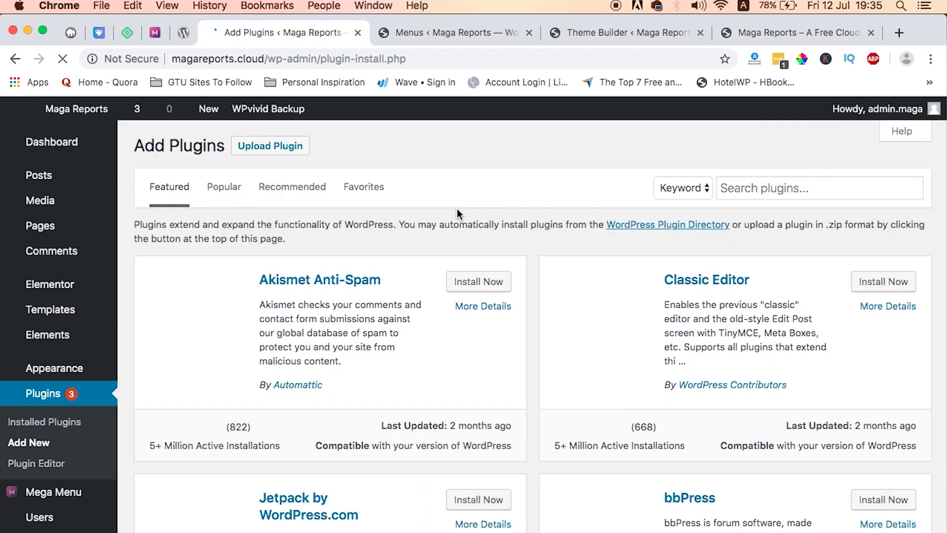
click(750, 189)
text(clever mega)
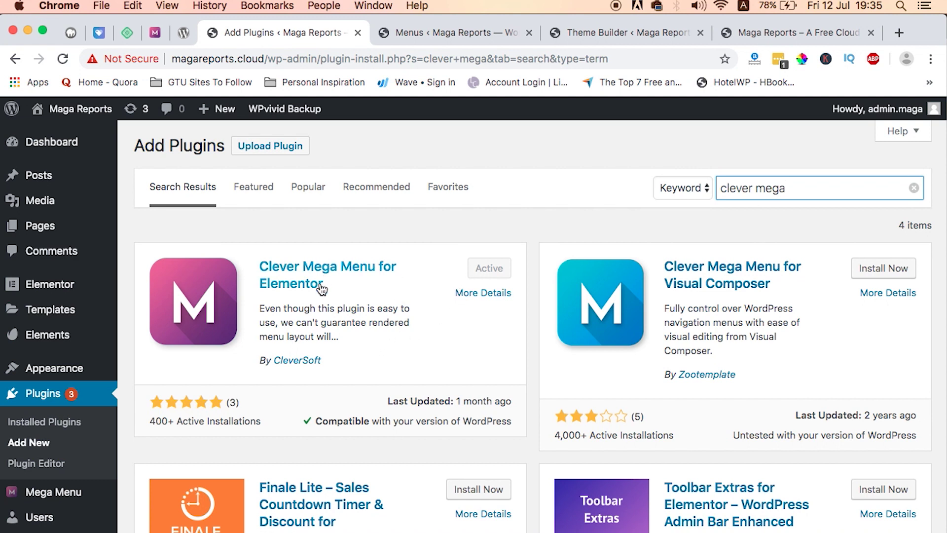
scroll(410, 316, down, 3)
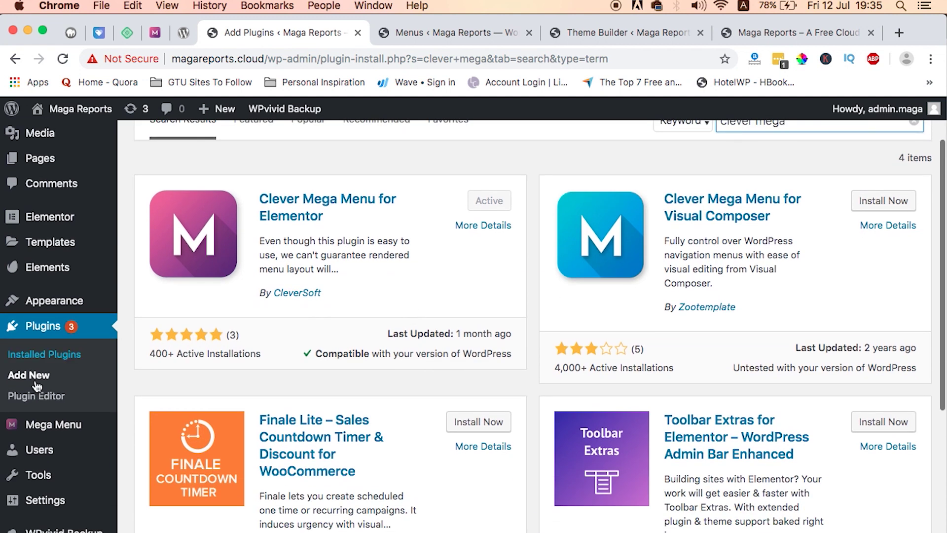
Visit the Mega Menu plugin's start page and open its Default Menu Skin for editing.
mouse_move(37, 434)
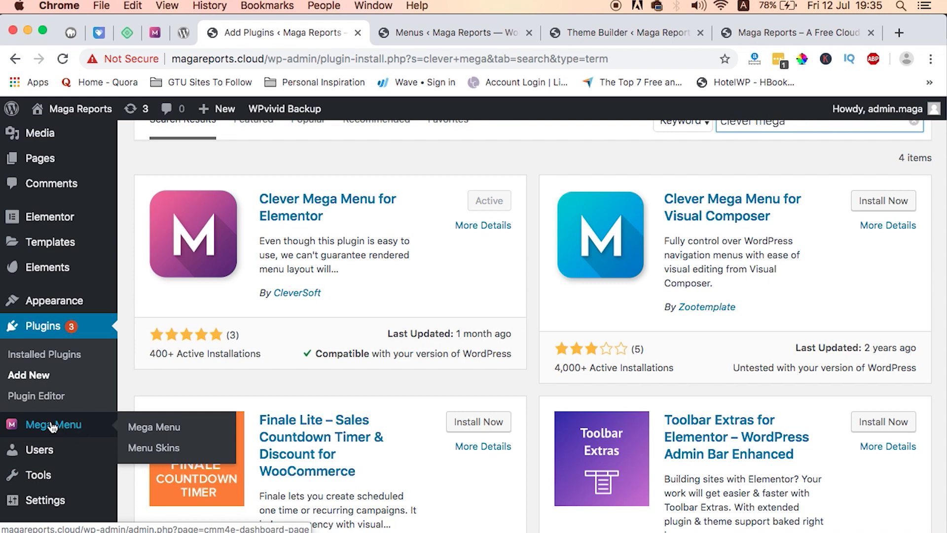
click(52, 427)
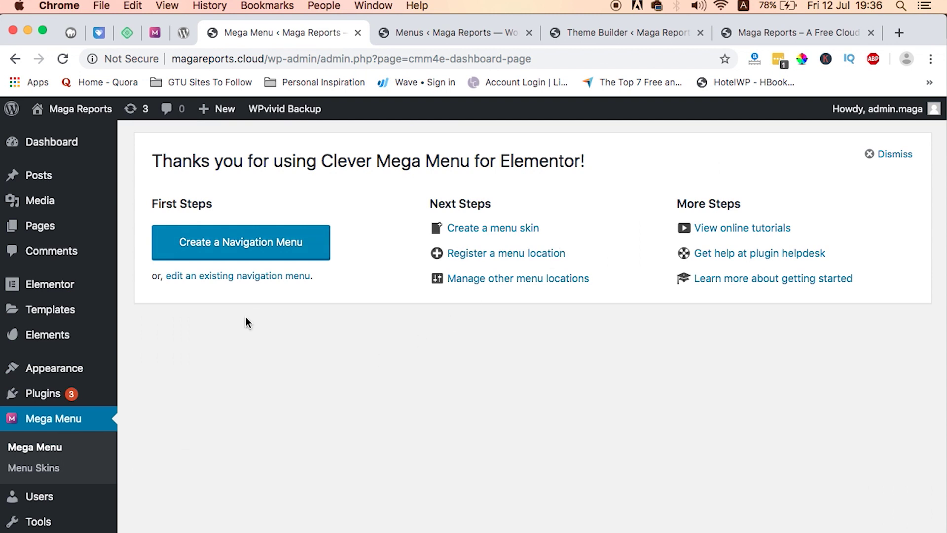
click(22, 469)
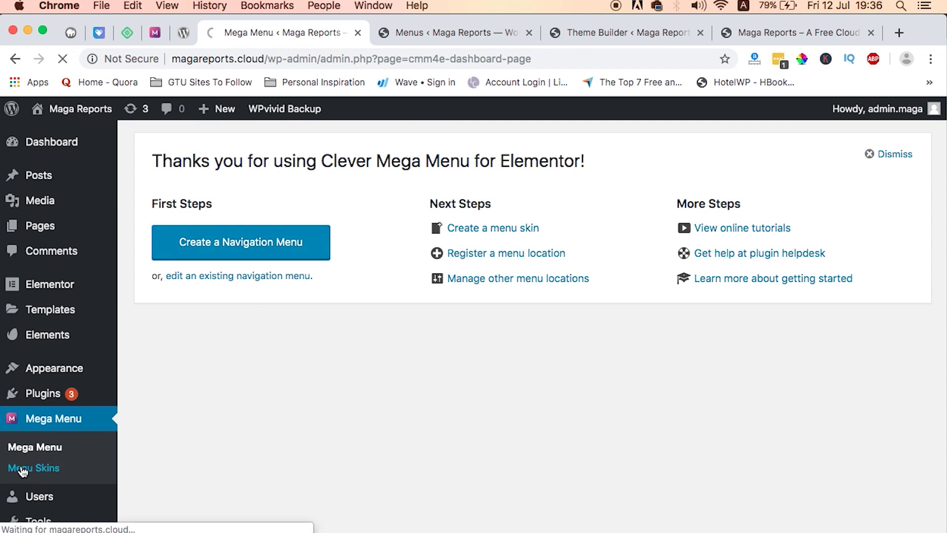
mouse_move(175, 277)
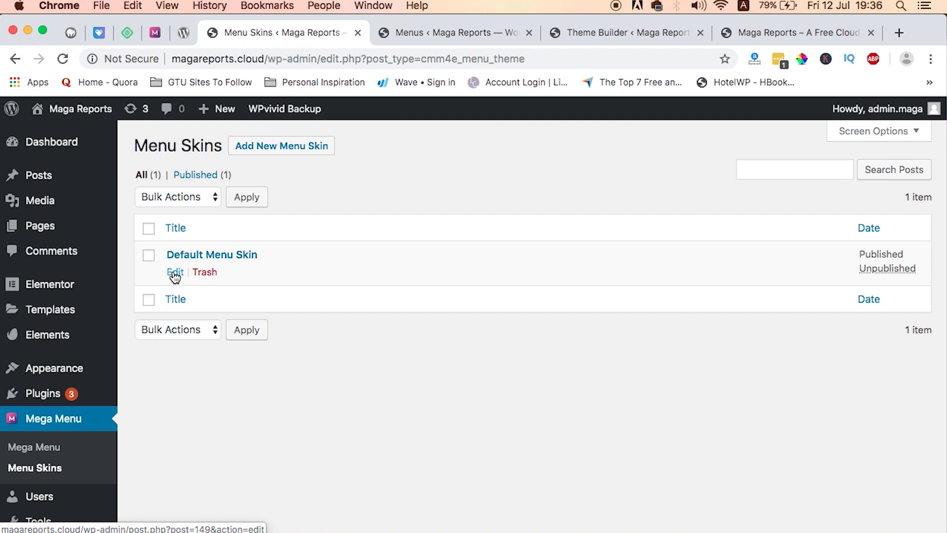
click(175, 273)
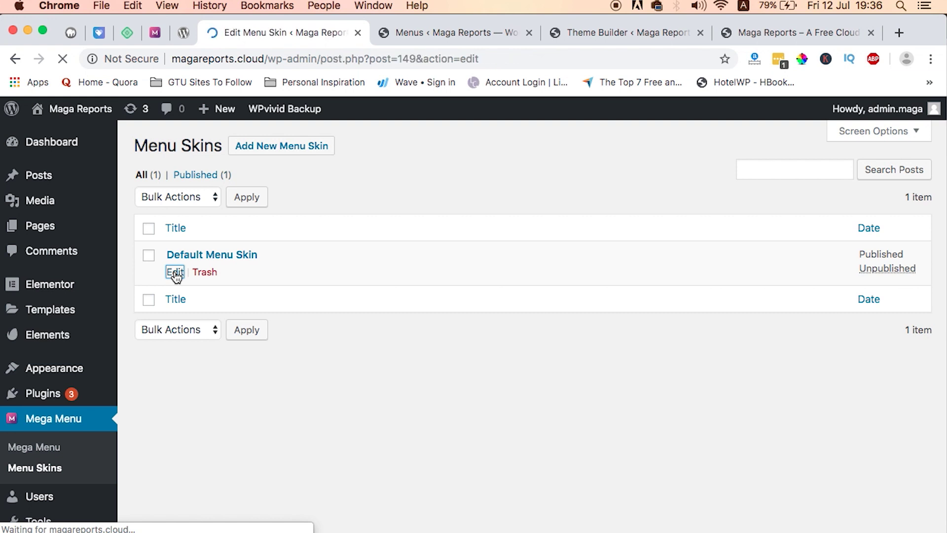
Look through the Default Menu Skin's General settings, including link text, arrows, mobile breakpoint, top menu items and sub menu items.
scroll(518, 356, down, 2)
scroll(536, 355, down, 10)
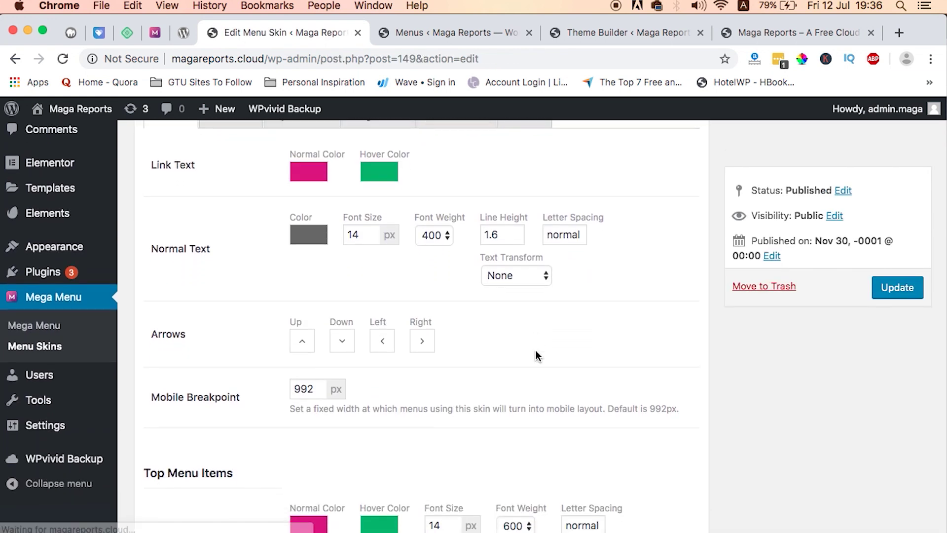
scroll(537, 356, down, 11)
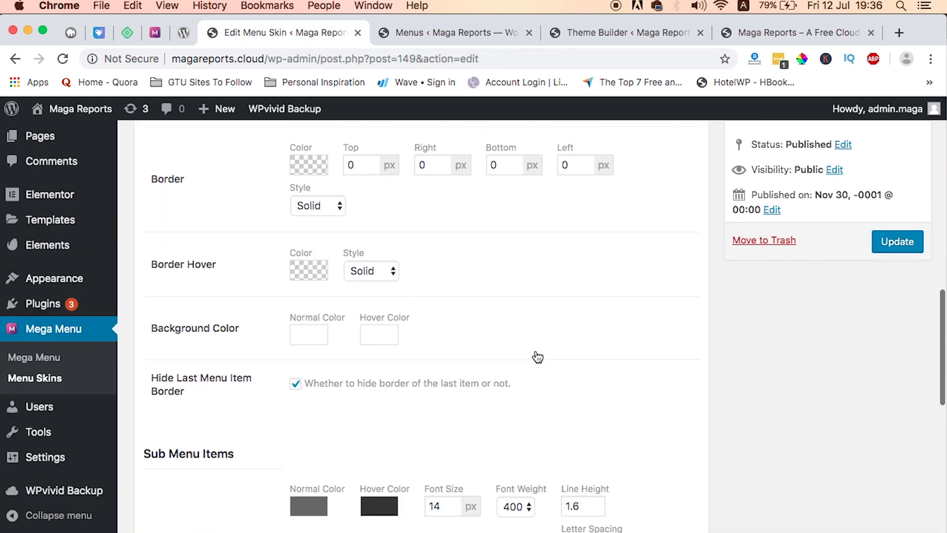
scroll(536, 355, up, 18)
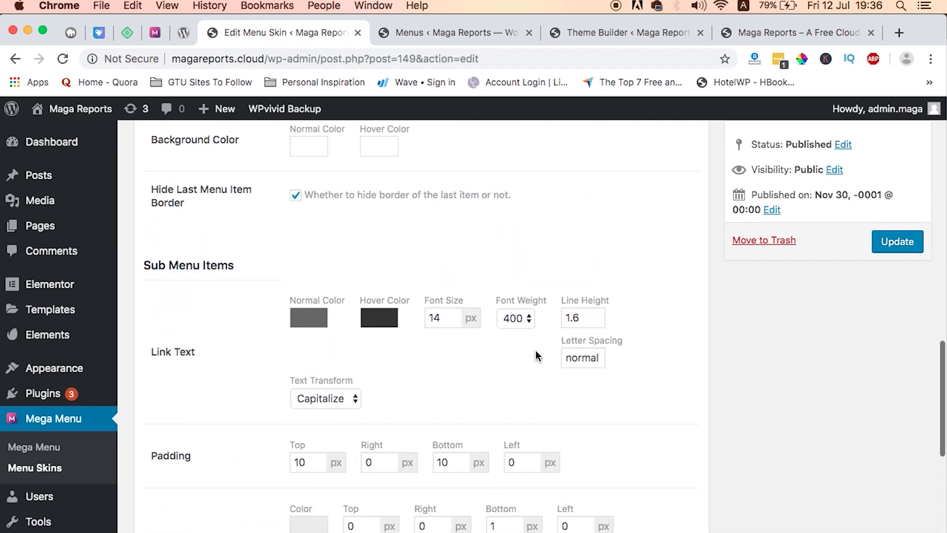
scroll(195, 271, up, 4)
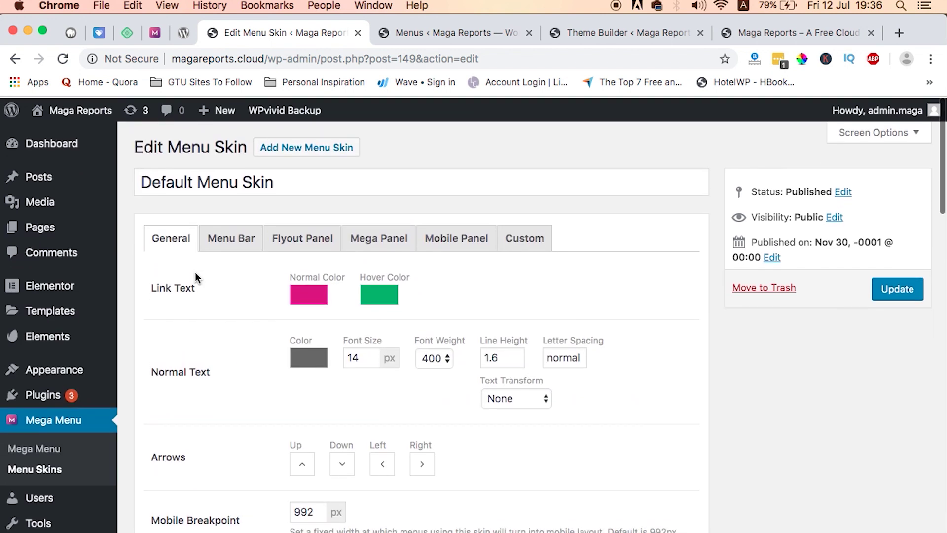
scroll(197, 275, down, 1)
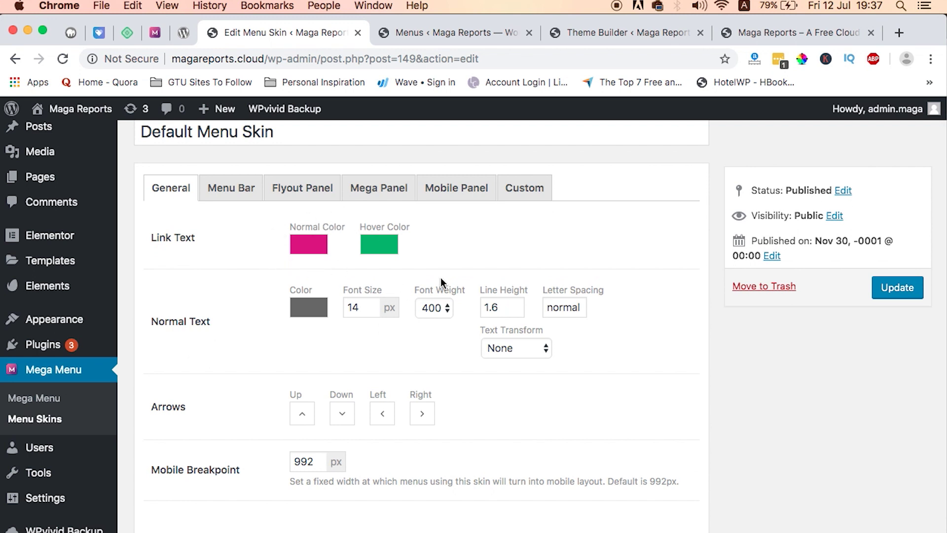
scroll(494, 242, down, 6)
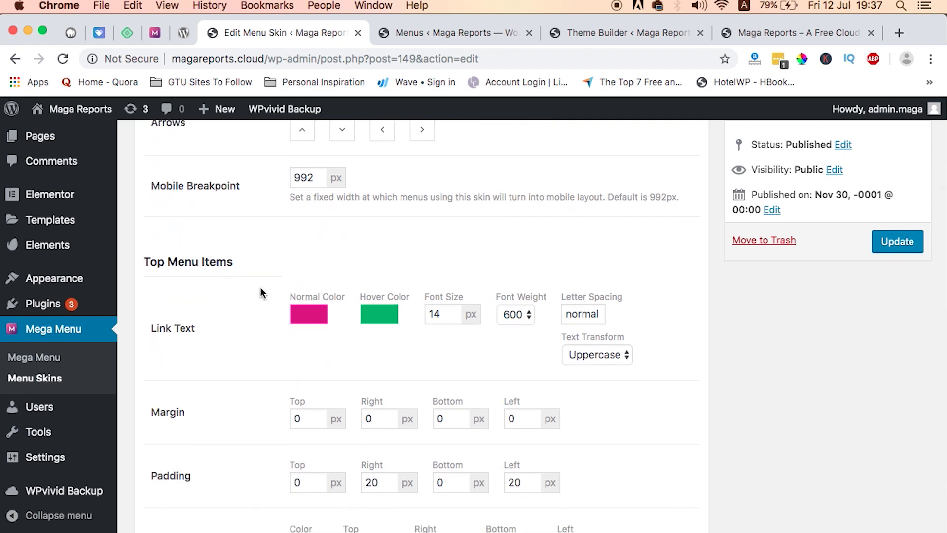
scroll(329, 343, down, 3)
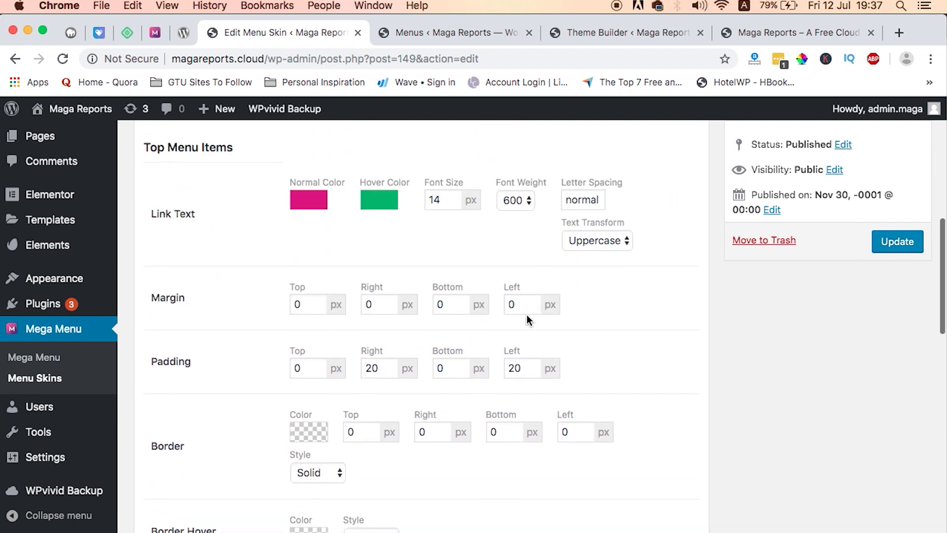
scroll(469, 370, down, 6)
scroll(469, 370, down, 14)
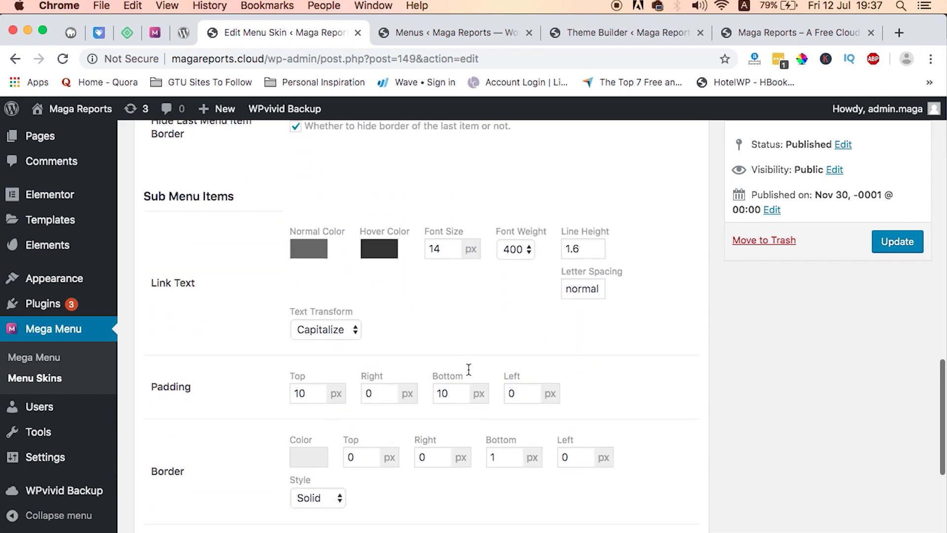
scroll(469, 369, up, 20)
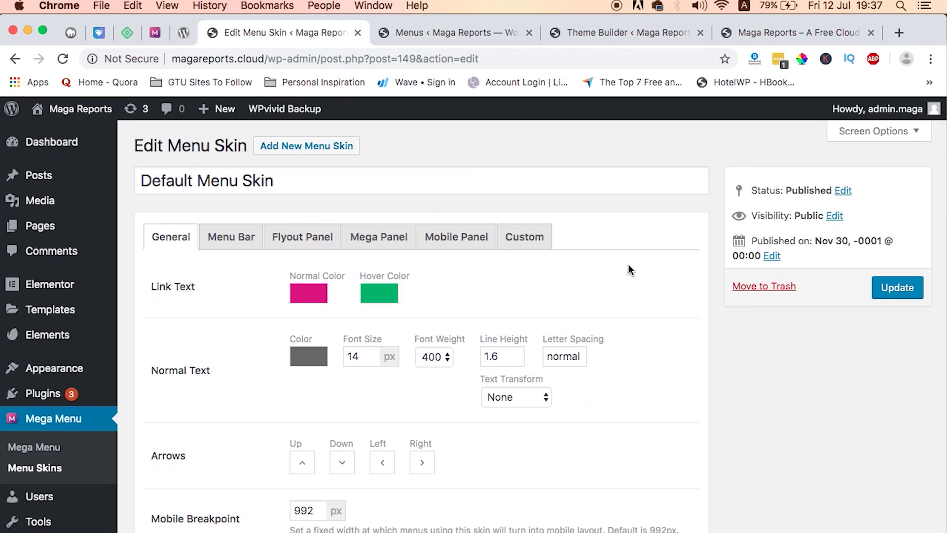
Create a new WordPress navigation menu named "Mega Demo".
click(31, 449)
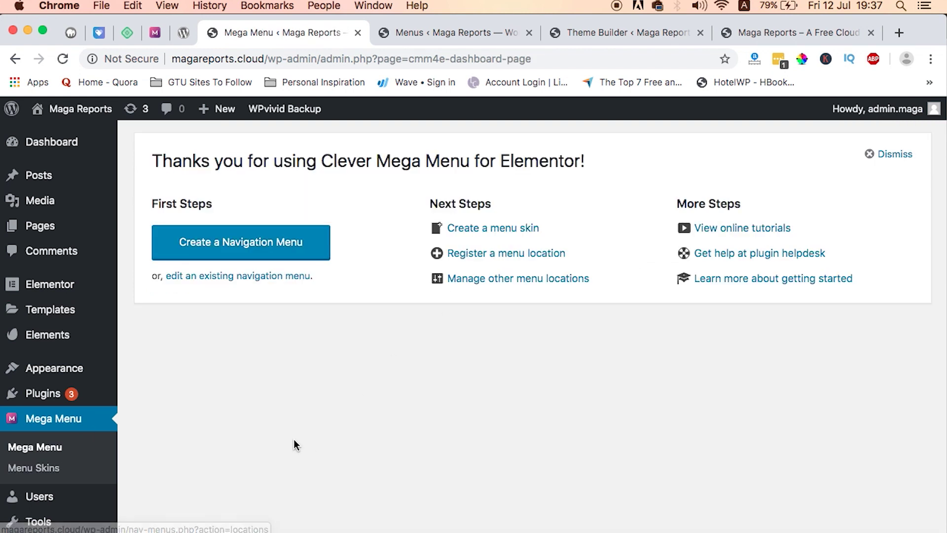
mouse_move(49, 369)
click(169, 411)
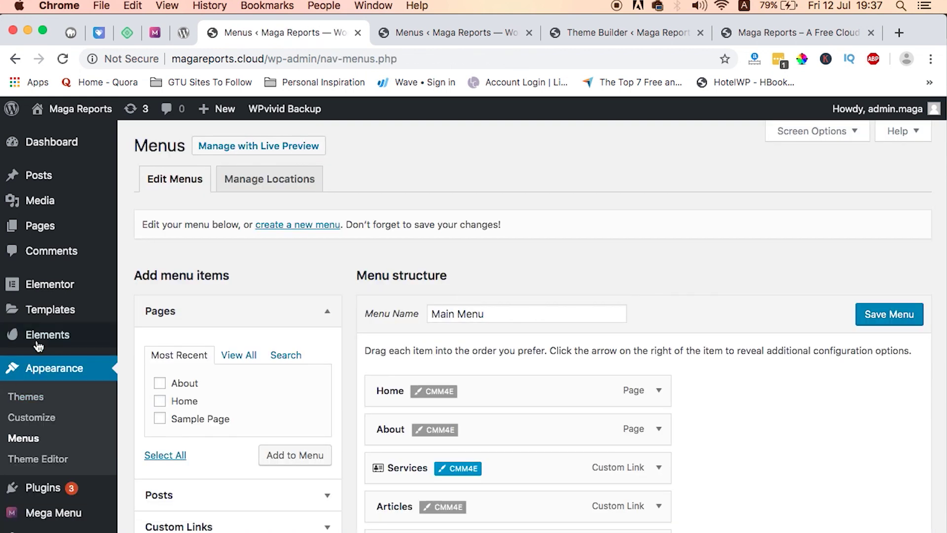
click(285, 226)
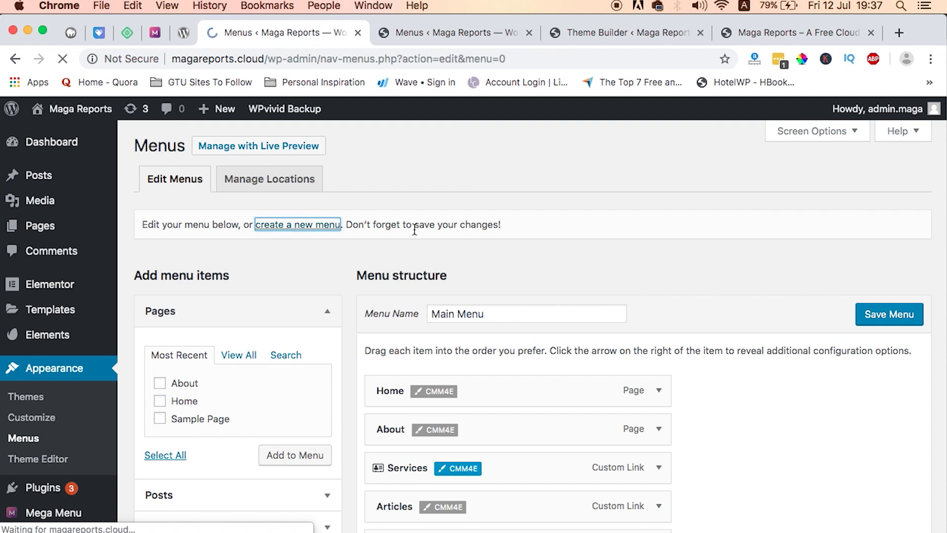
click(514, 322)
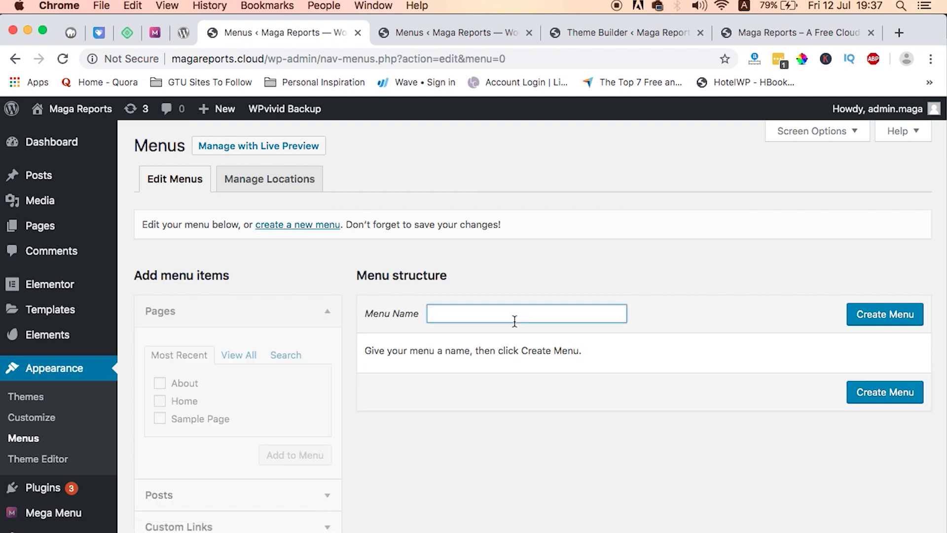
text(Meg)
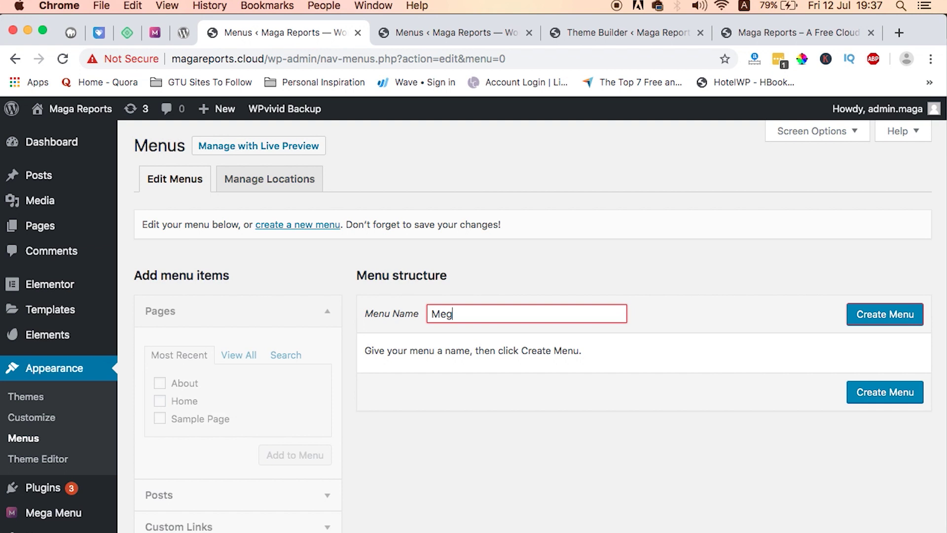
text(a Demo)
click(871, 320)
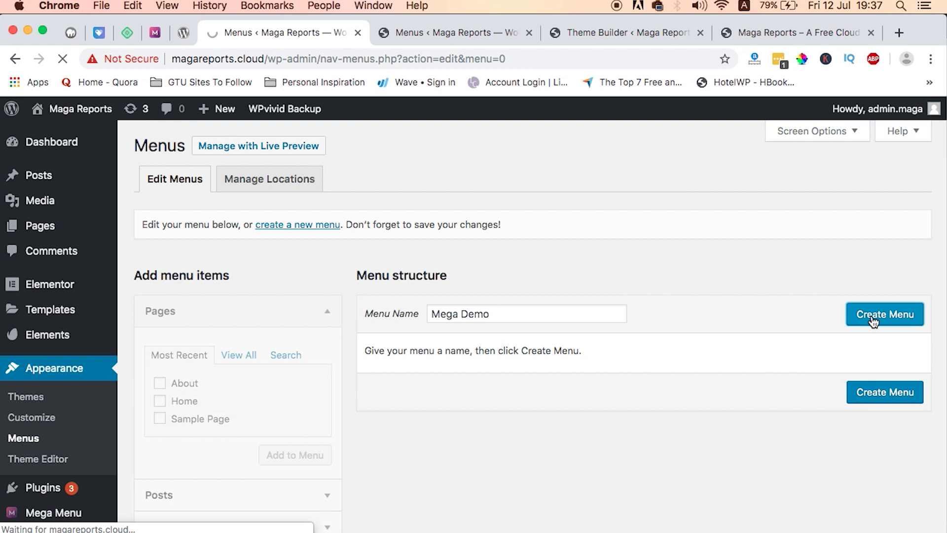
Add the About and Home pages to the Mega Demo menu.
scroll(315, 422, down, 3)
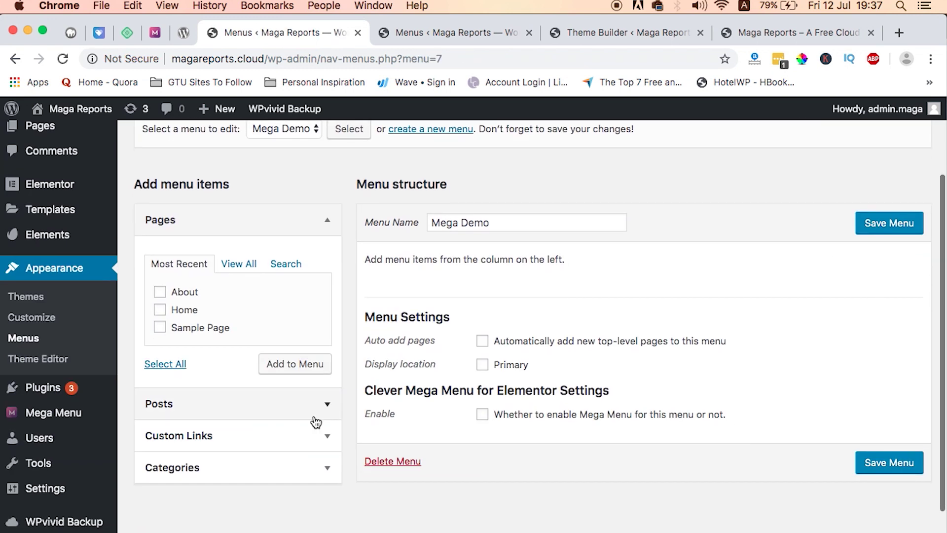
click(184, 293)
click(179, 309)
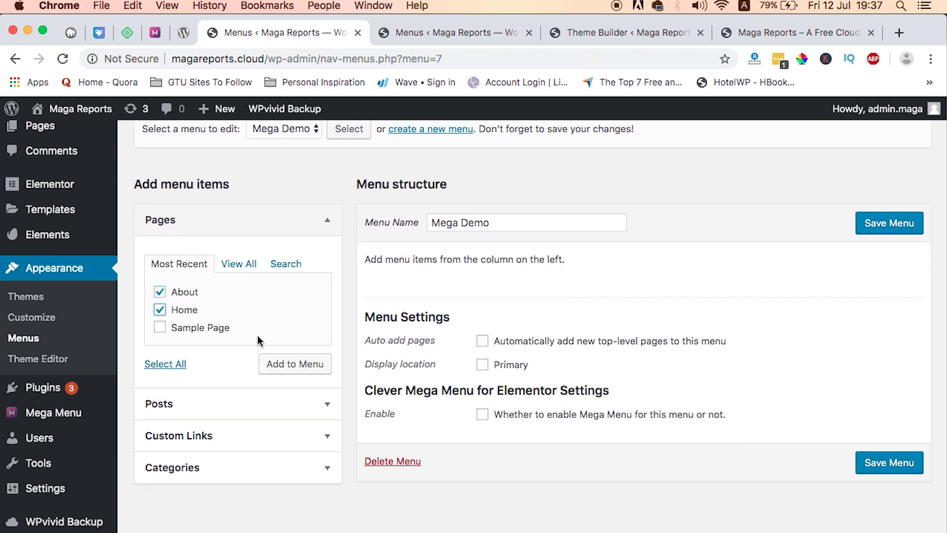
click(302, 366)
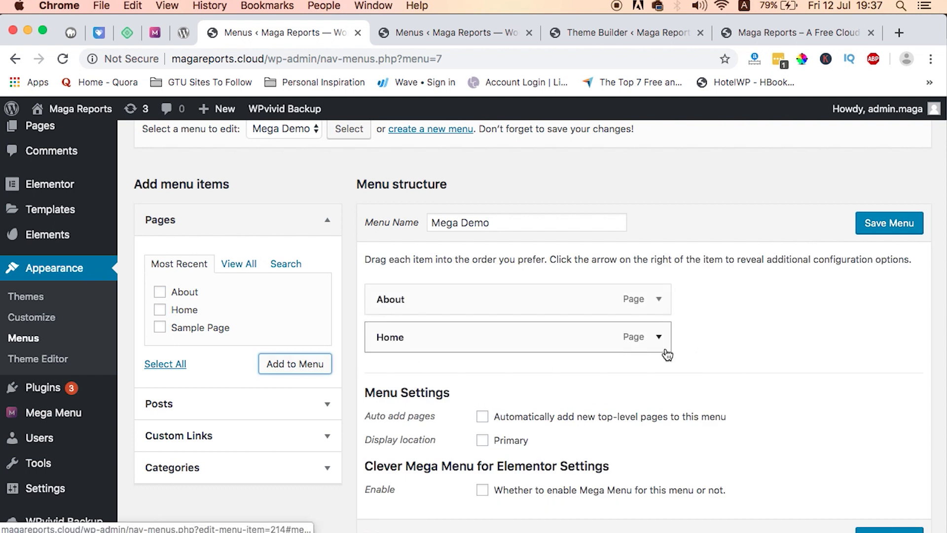
scroll(668, 354, down, 2)
click(313, 381)
click(263, 277)
text(#)
click(233, 295)
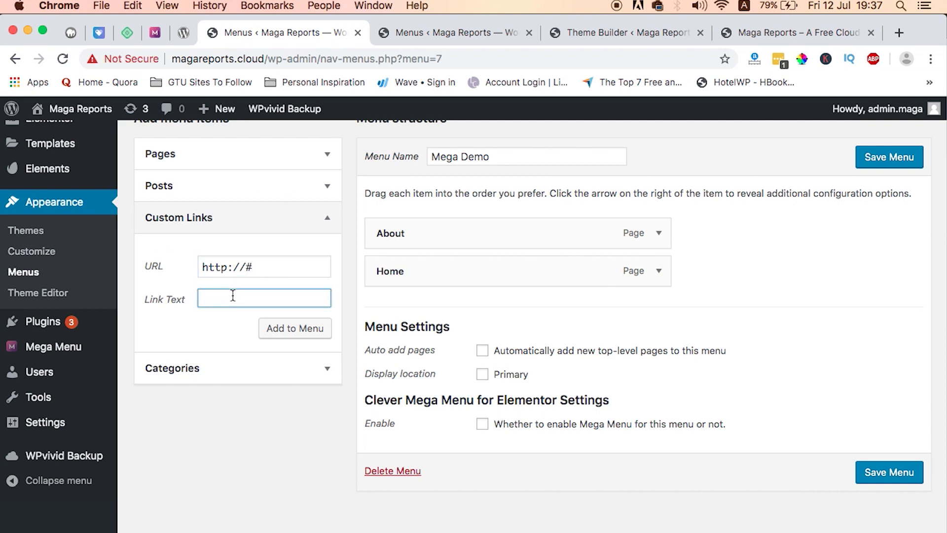
text(MContact)
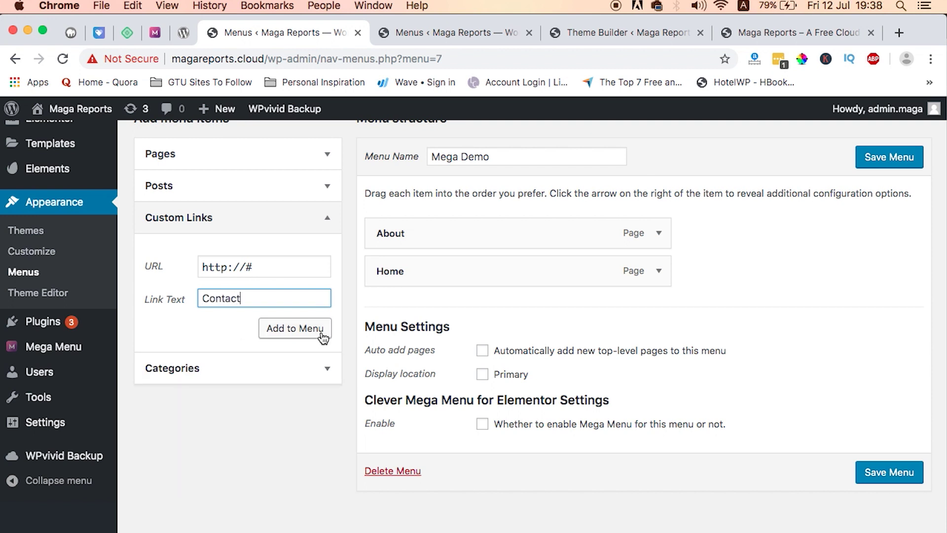
click(318, 332)
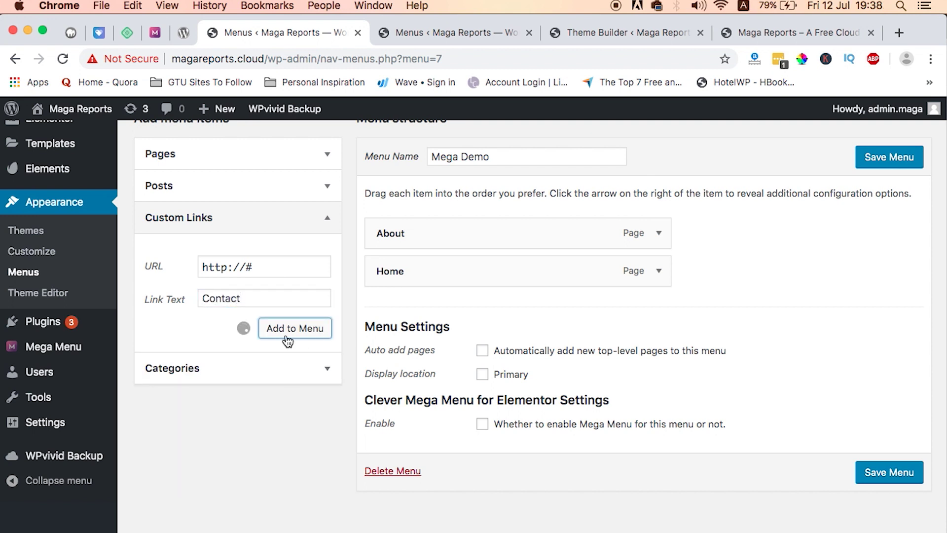
click(270, 267)
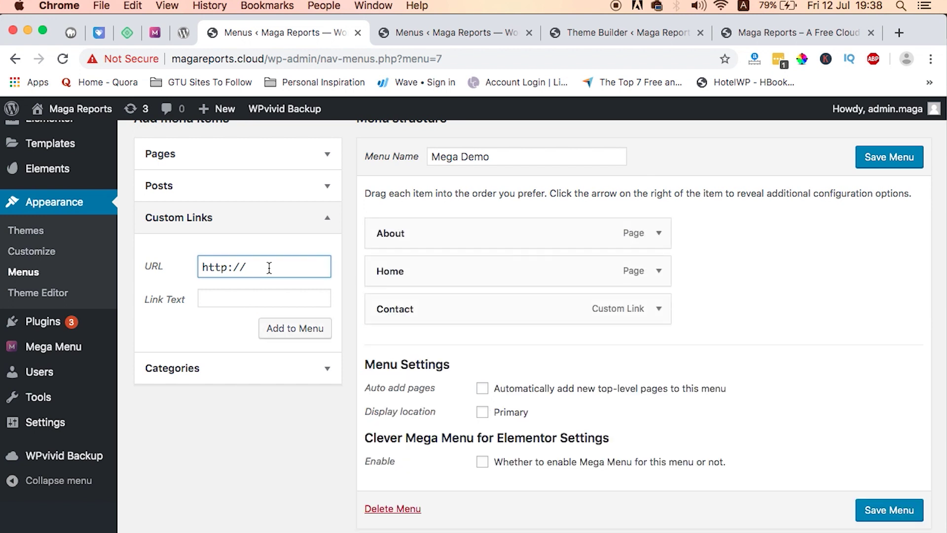
text(#)
click(247, 294)
text(Articles)
click(295, 335)
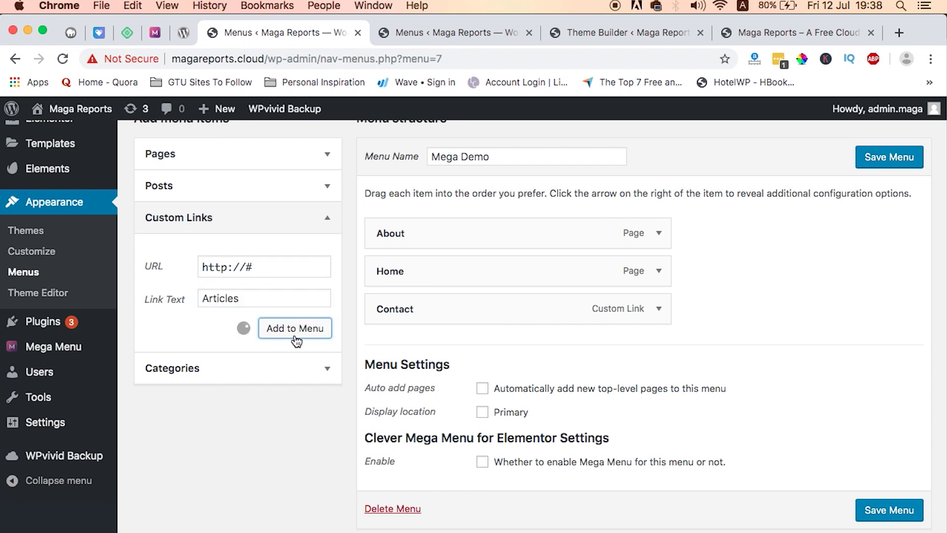
click(253, 298)
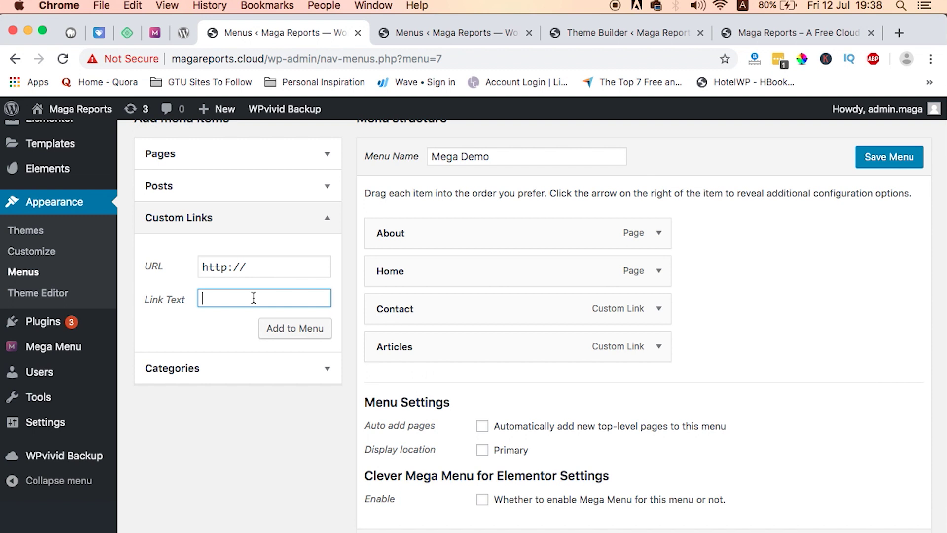
click(257, 269)
text(#)
click(229, 304)
text(Servic)
click(294, 336)
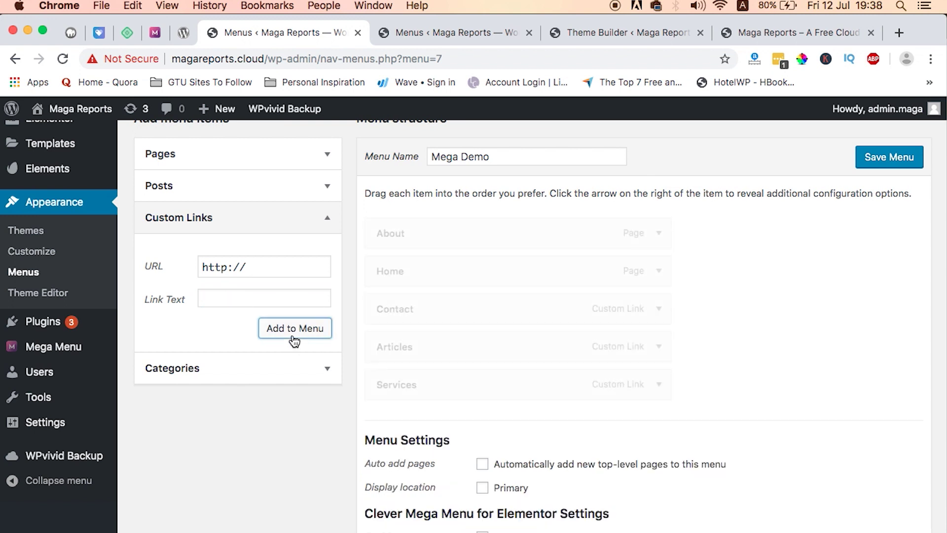
Move the Contact item to the end of the menu and set the menu's display location to Primary.
scroll(408, 334, down, 5)
scroll(409, 333, up, 2)
scroll(408, 334, down, 2)
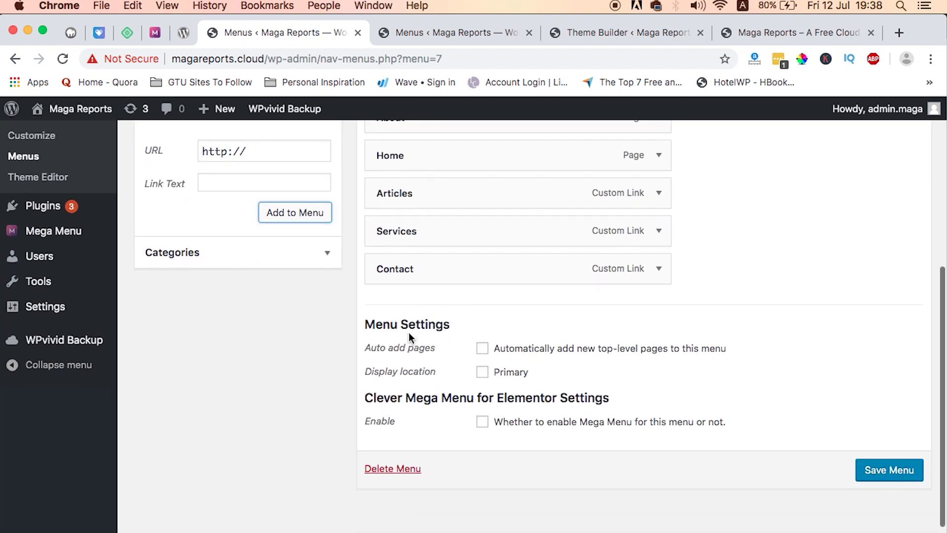
click(513, 366)
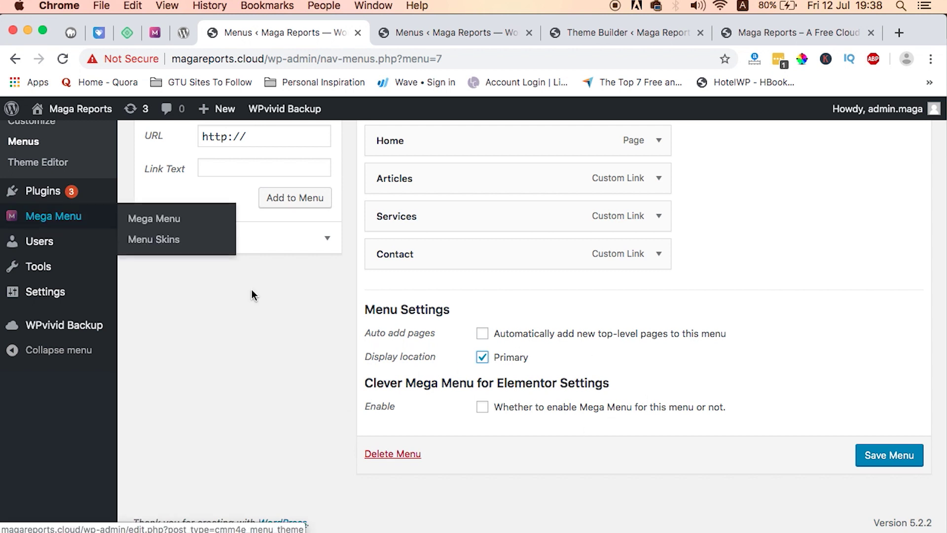
Enable Clever Mega Menu for this menu with the Default Menu Skin and save the menu.
mouse_move(54, 216)
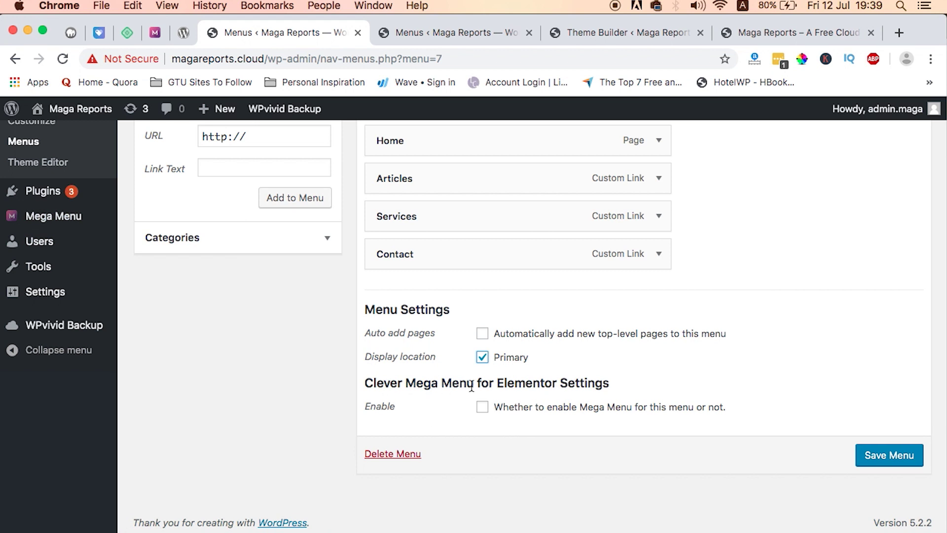
click(483, 407)
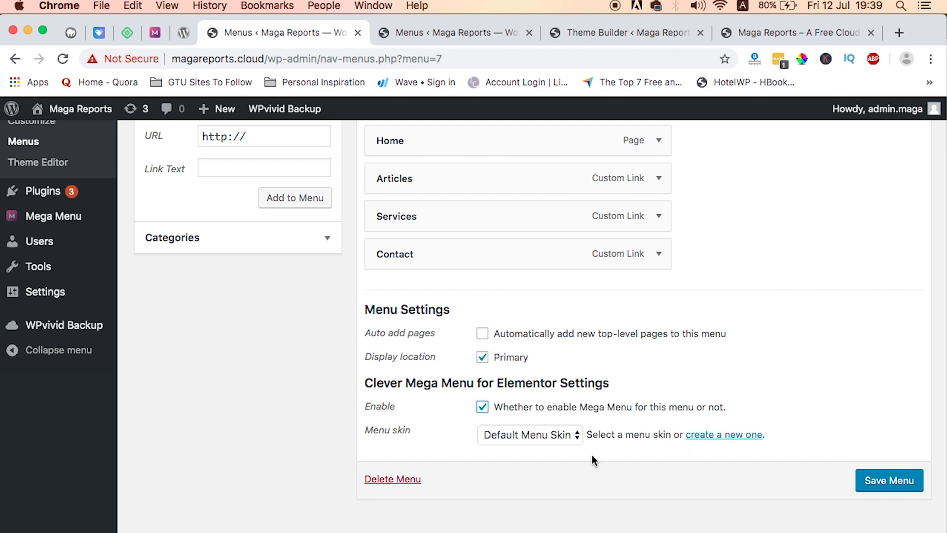
click(547, 433)
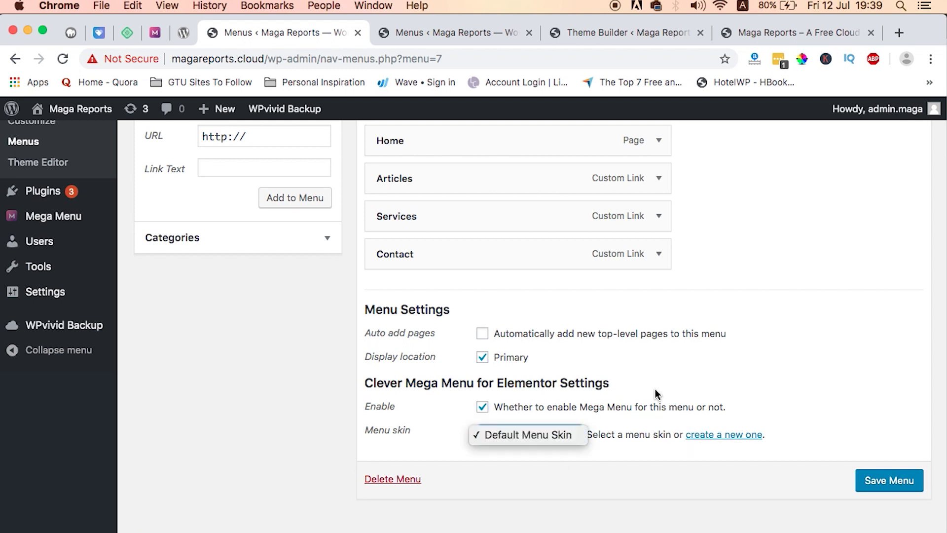
click(646, 405)
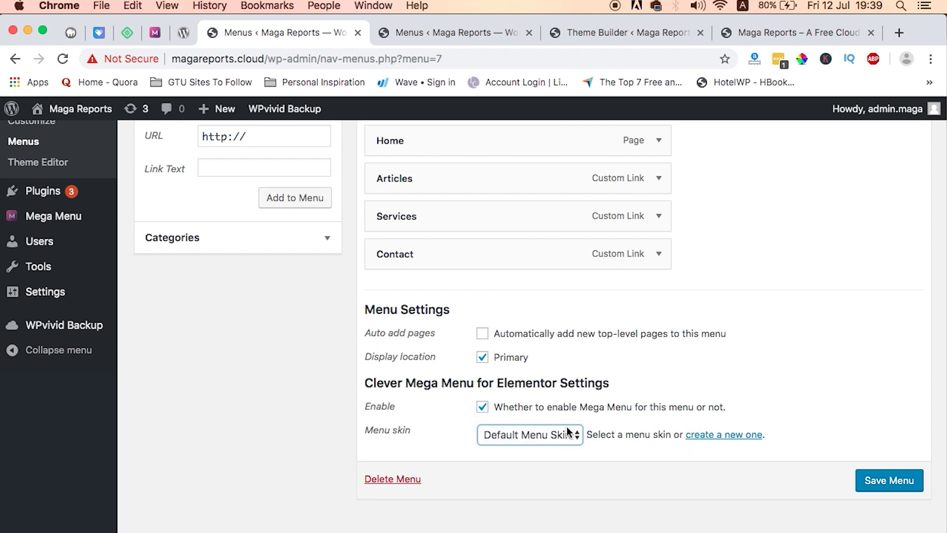
click(880, 475)
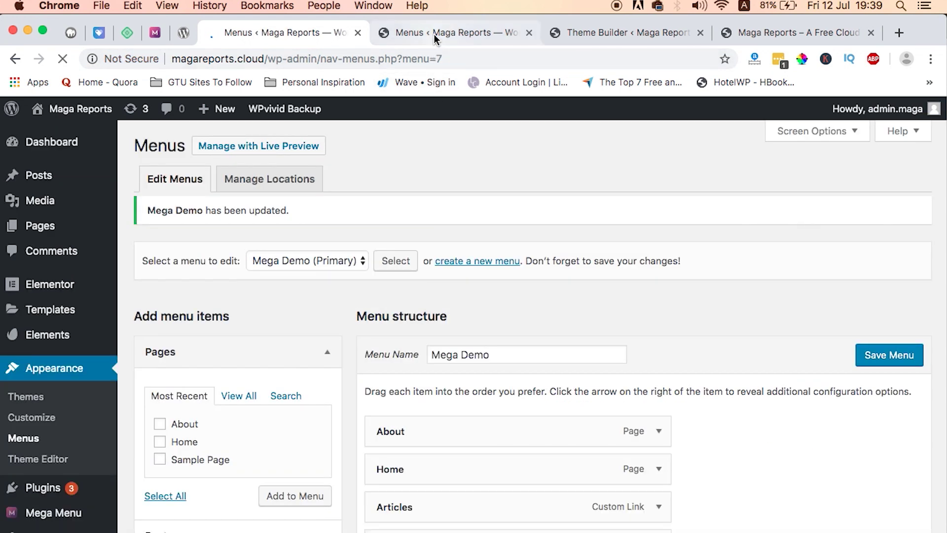
Compare the CMM4E buttons on the Main Menu's items in the other browser tab with those on the Mega Demo items.
click(434, 35)
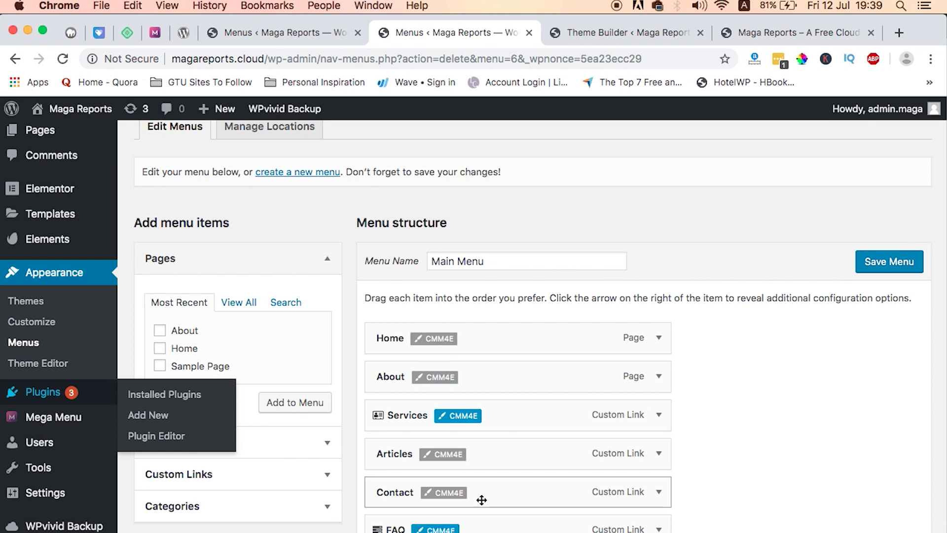
scroll(464, 489, down, 3)
scroll(466, 473, up, 1)
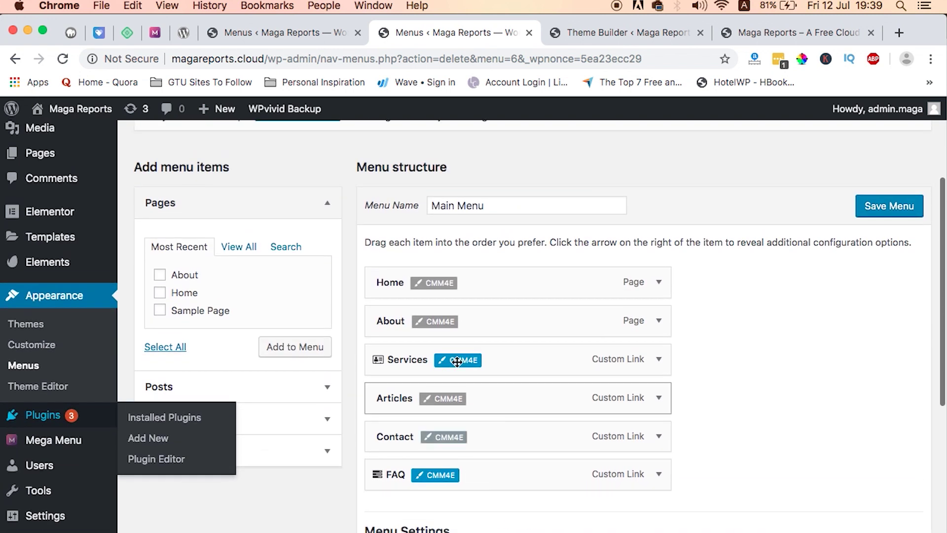
click(285, 38)
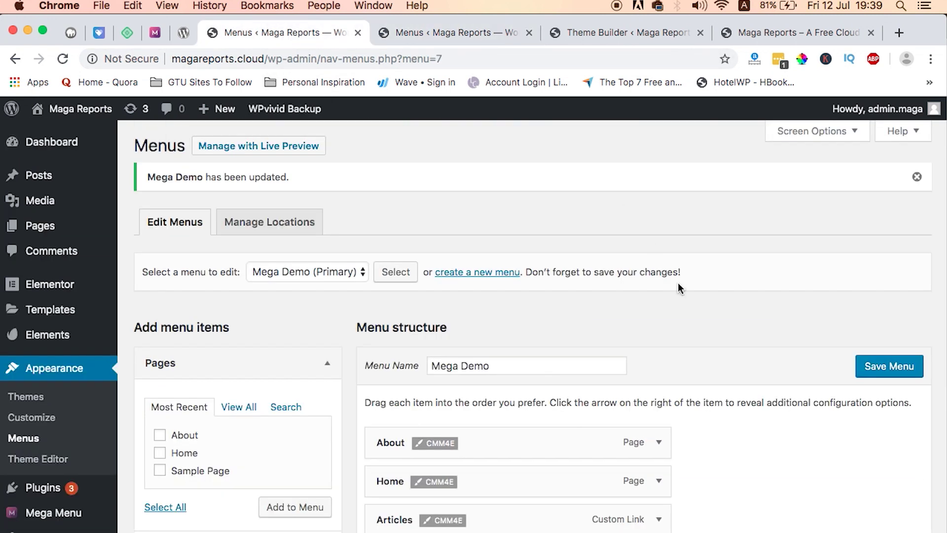
scroll(710, 372, down, 5)
scroll(656, 355, up, 1)
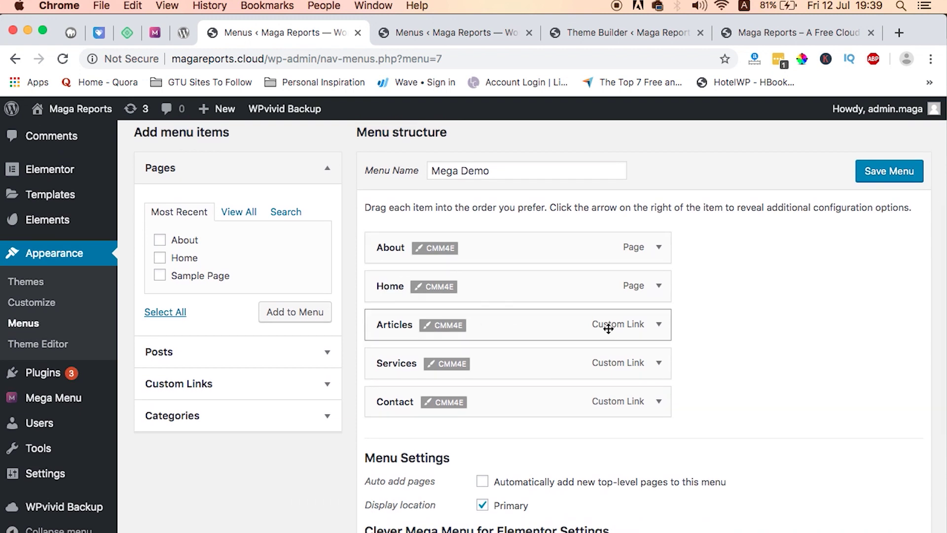
scroll(656, 306, up, 2)
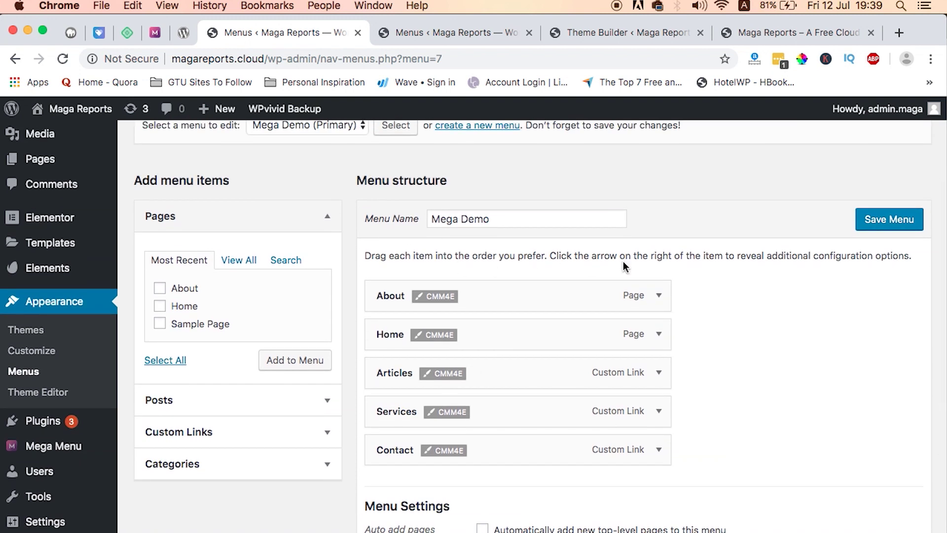
scroll(745, 321, down, 4)
scroll(745, 322, up, 1)
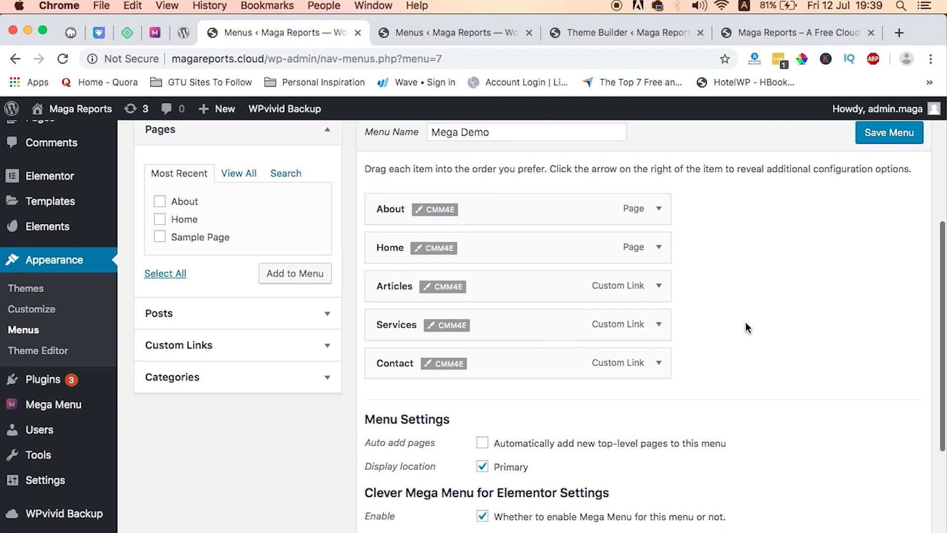
scroll(745, 323, up, 1)
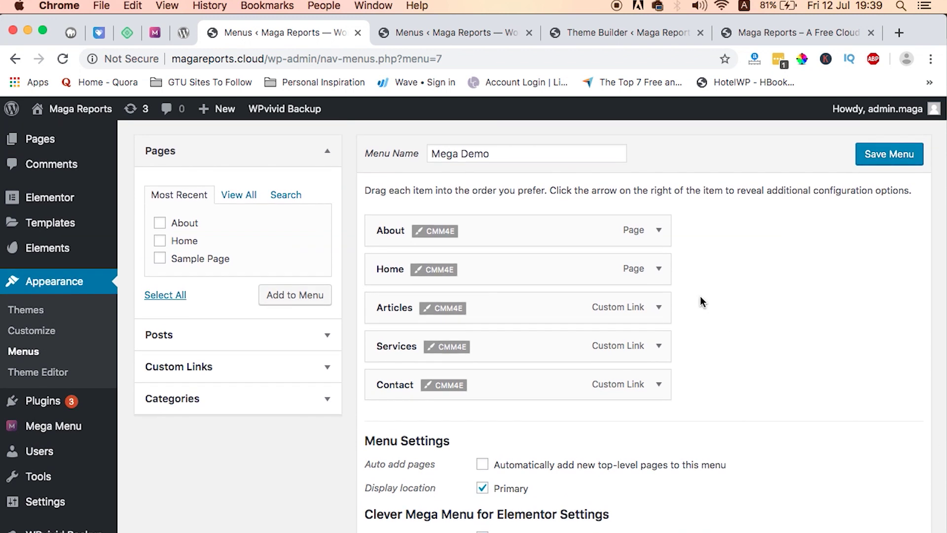
Move the Home item above About in the Mega Demo menu and open the CMM4E editor for the Services item.
drag(490, 271, 490, 232)
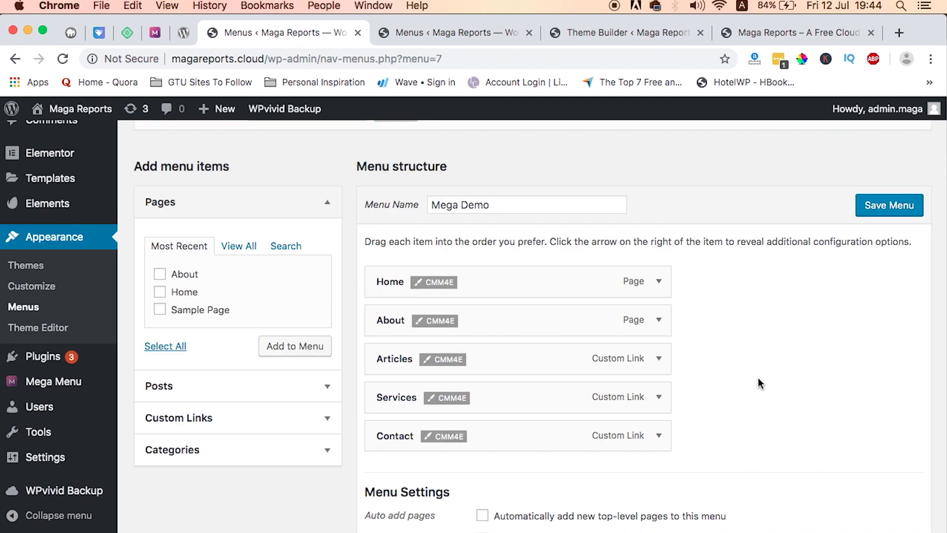
scroll(759, 377, down, 4)
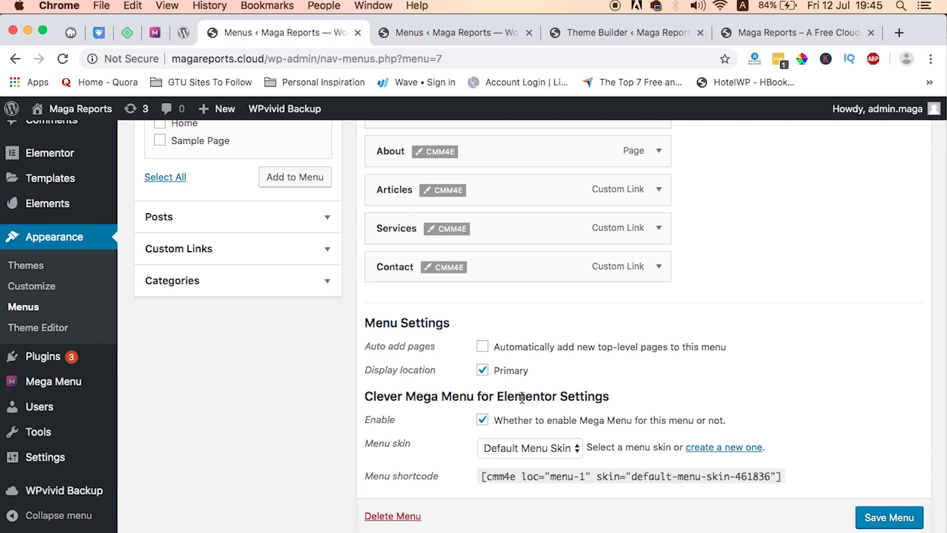
scroll(522, 397, up, 4)
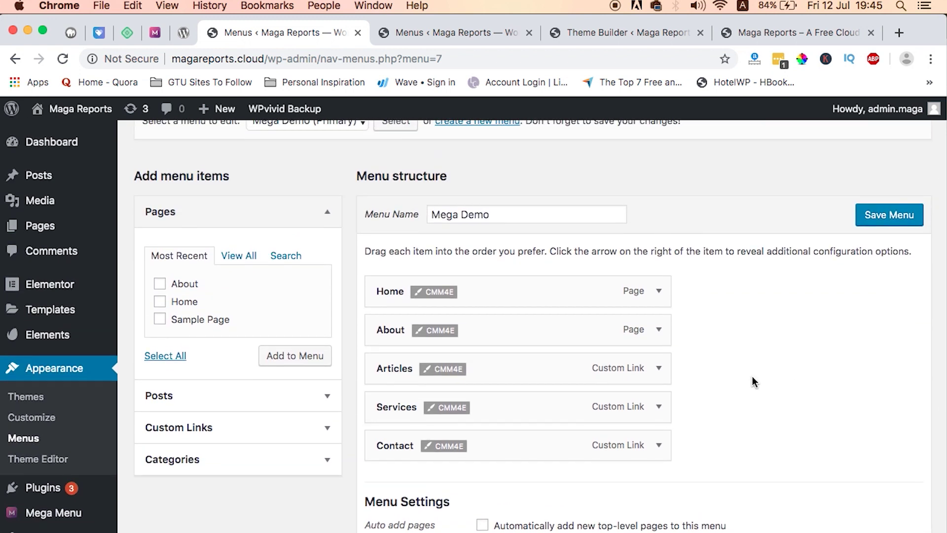
scroll(753, 382, down, 2)
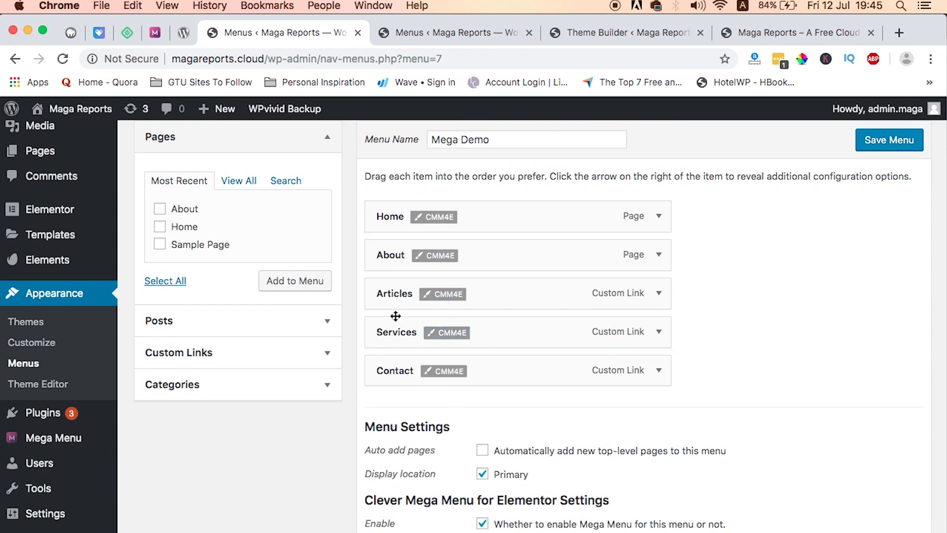
click(441, 339)
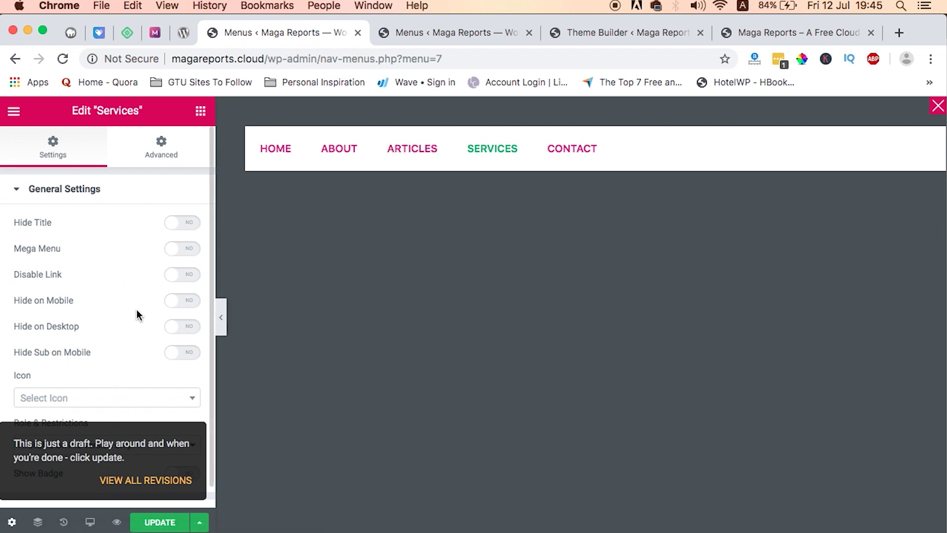
Look through the General Settings and Flyout Panel Settings of the Services menu item.
click(121, 196)
click(121, 195)
click(121, 195)
click(89, 227)
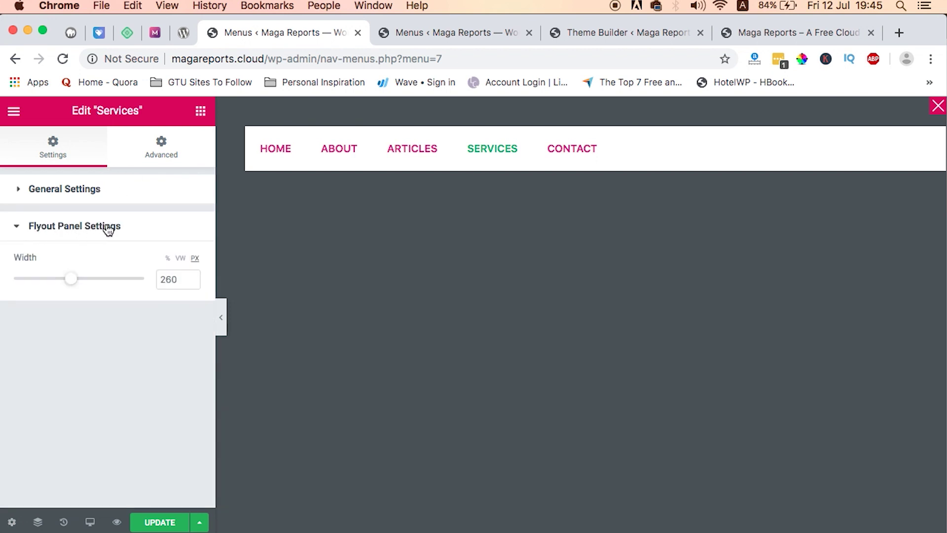
click(84, 197)
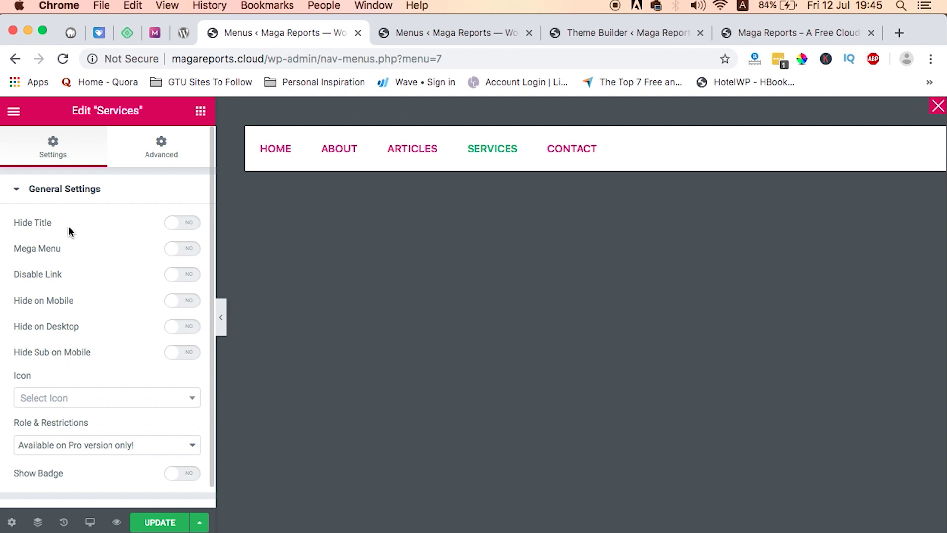
Try hiding the title of the Services item and turn the Hide Title option back off.
click(192, 223)
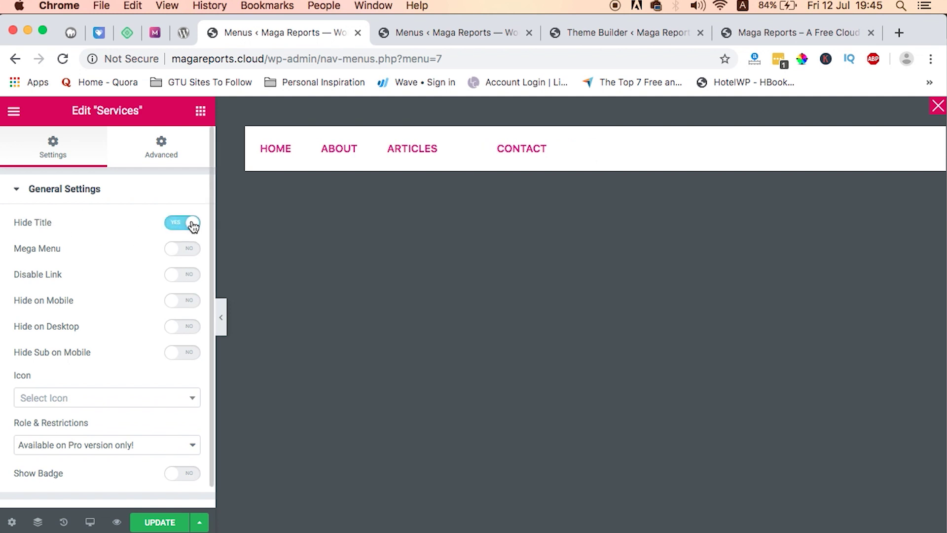
click(174, 224)
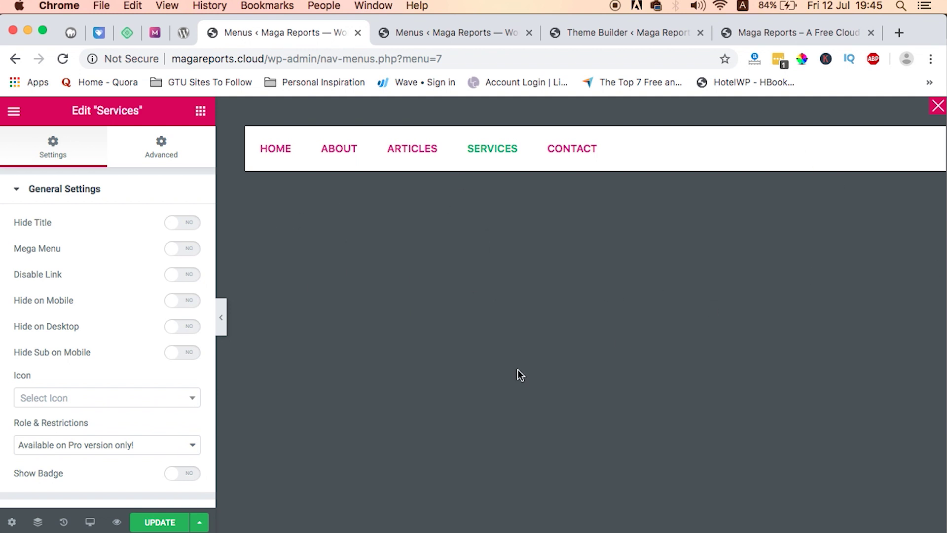
Enable the Mega Menu option for the Services item.
scroll(117, 381, down, 1)
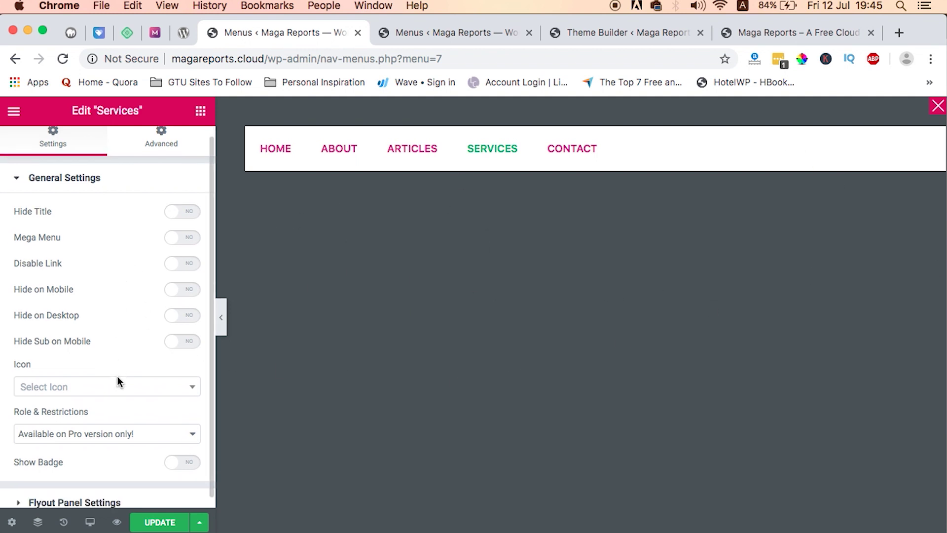
scroll(117, 381, up, 1)
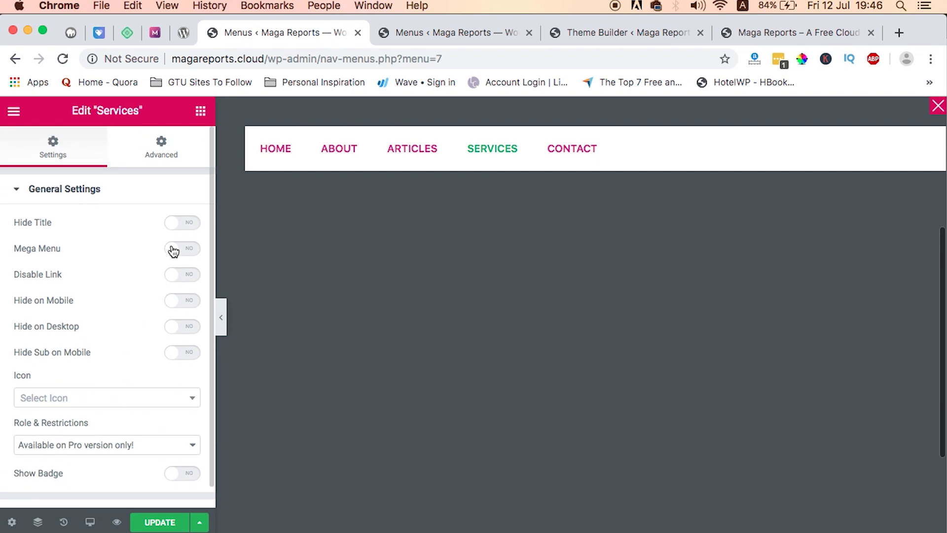
click(194, 251)
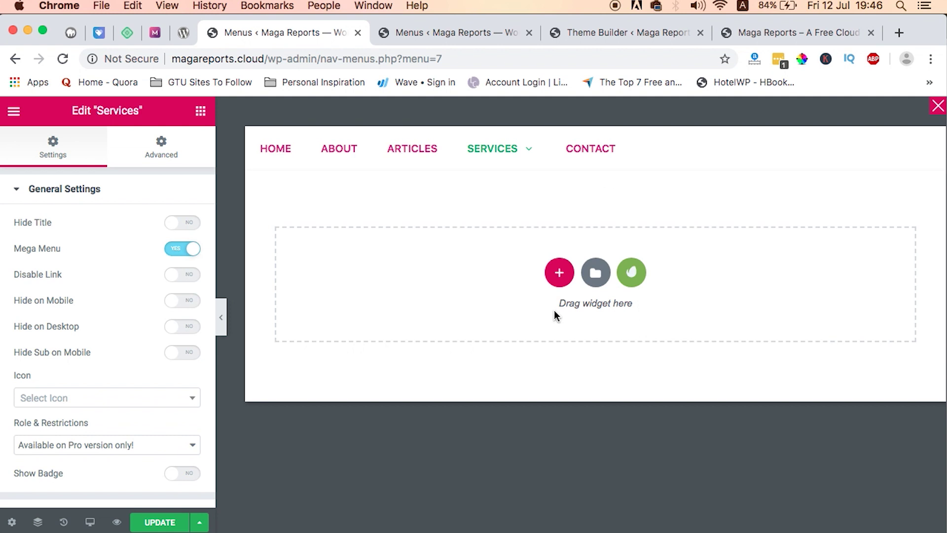
Try a four-column section with an Image widget in the first column and a Video widget in the second, and delete the section.
click(559, 274)
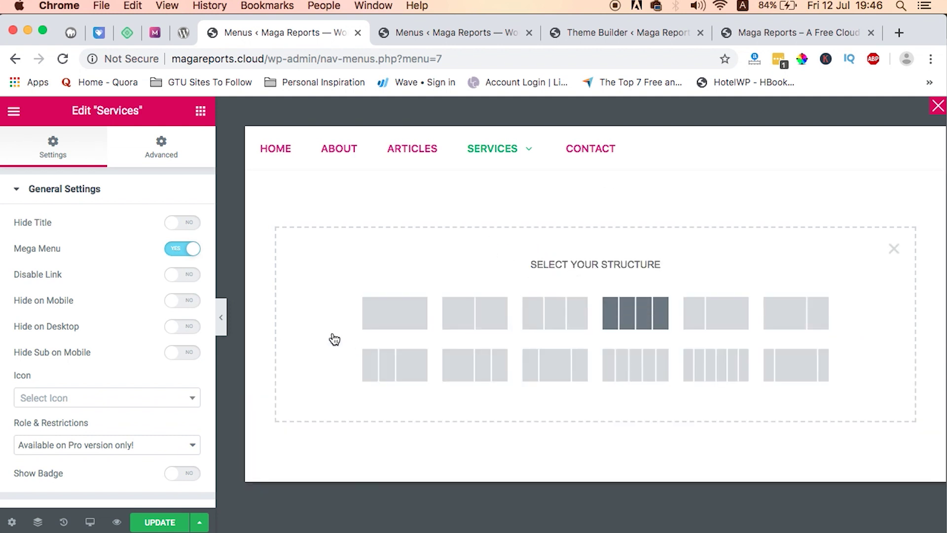
click(311, 203)
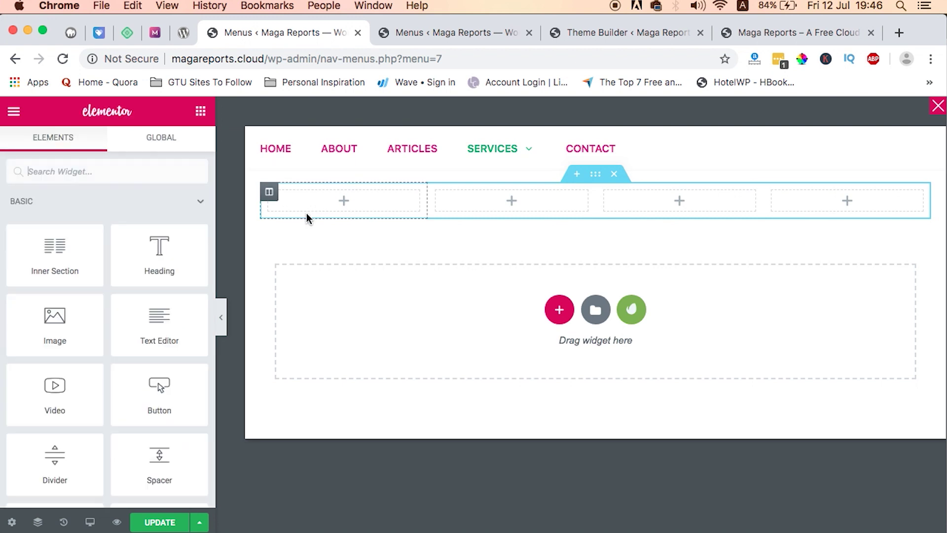
drag(56, 325, 339, 203)
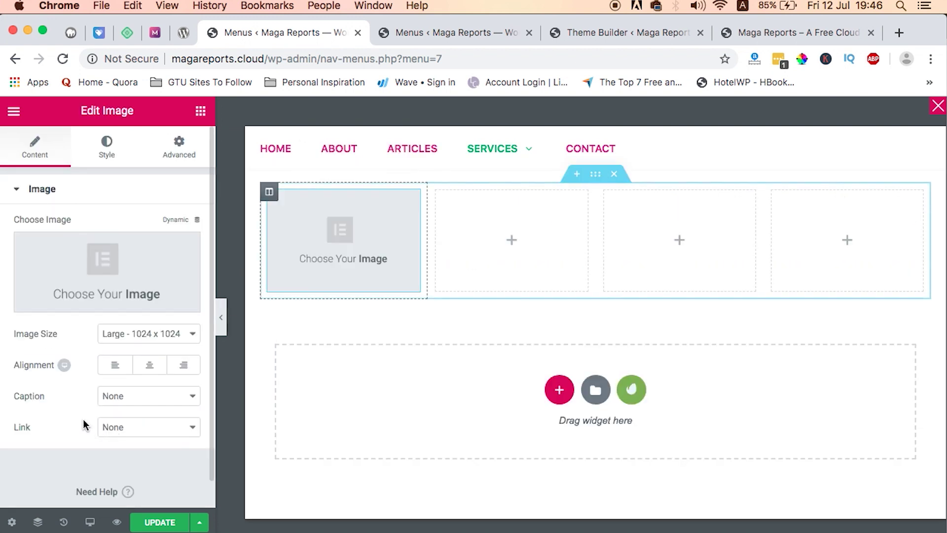
click(200, 110)
drag(76, 410, 511, 236)
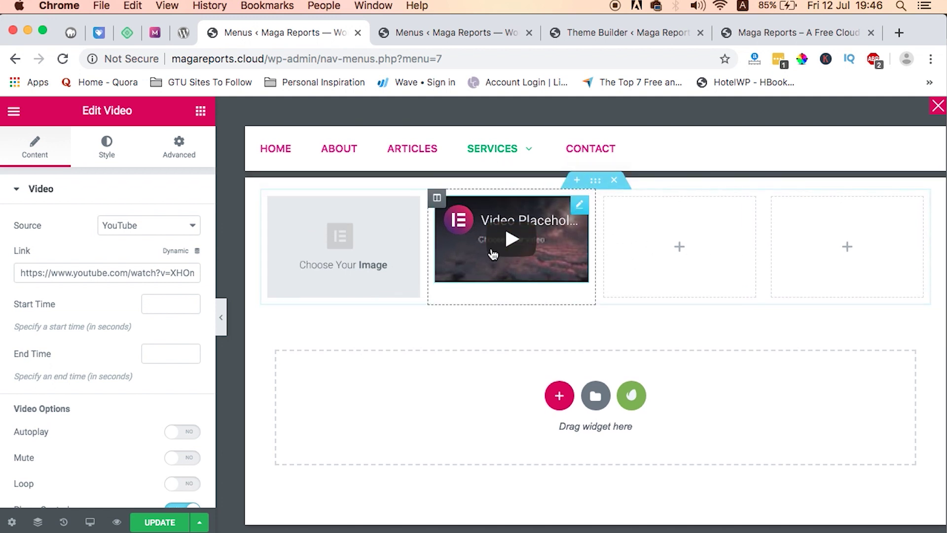
click(614, 190)
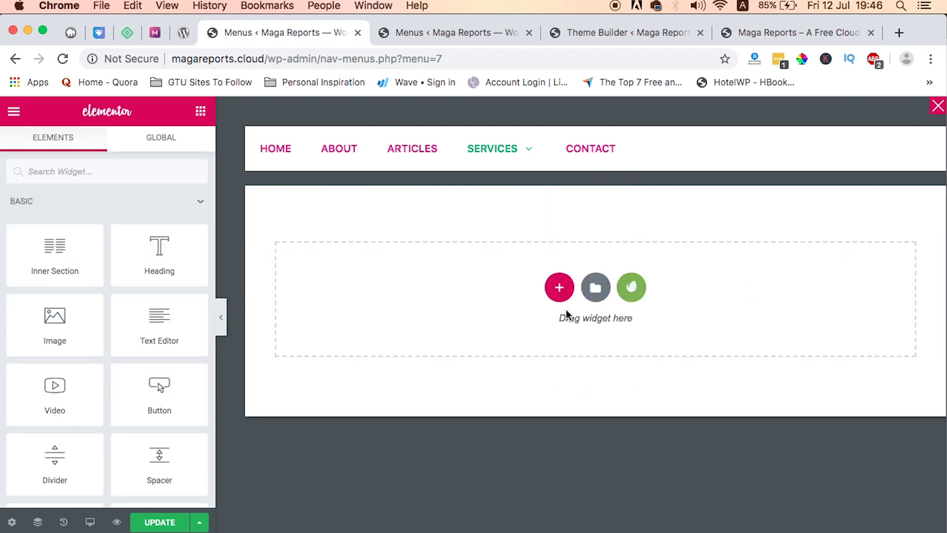
Insert the saved Services page template into the mega menu panel without importing its document settings.
click(595, 290)
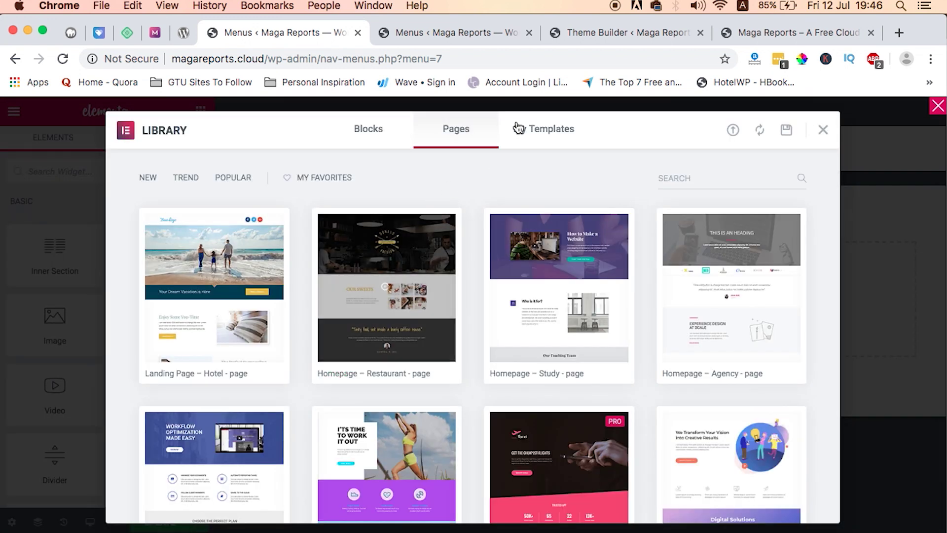
click(542, 124)
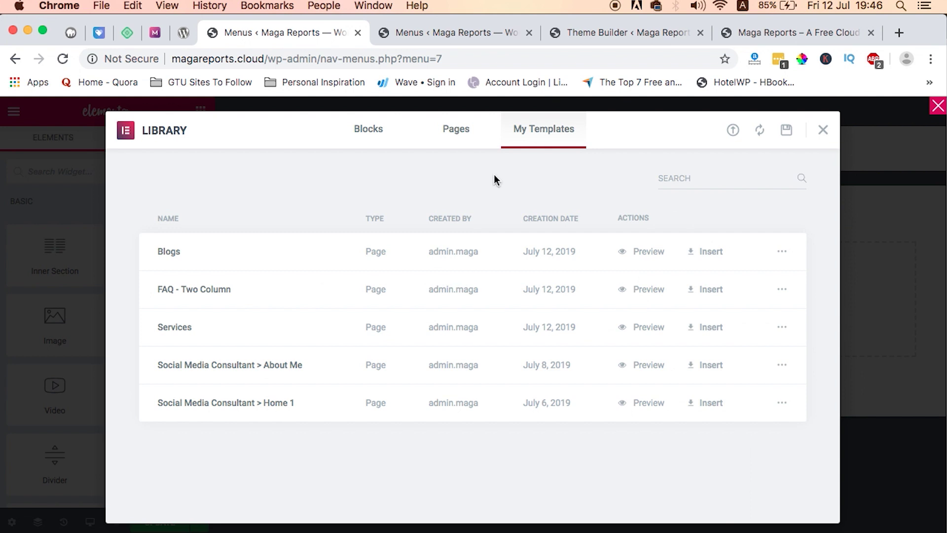
click(709, 327)
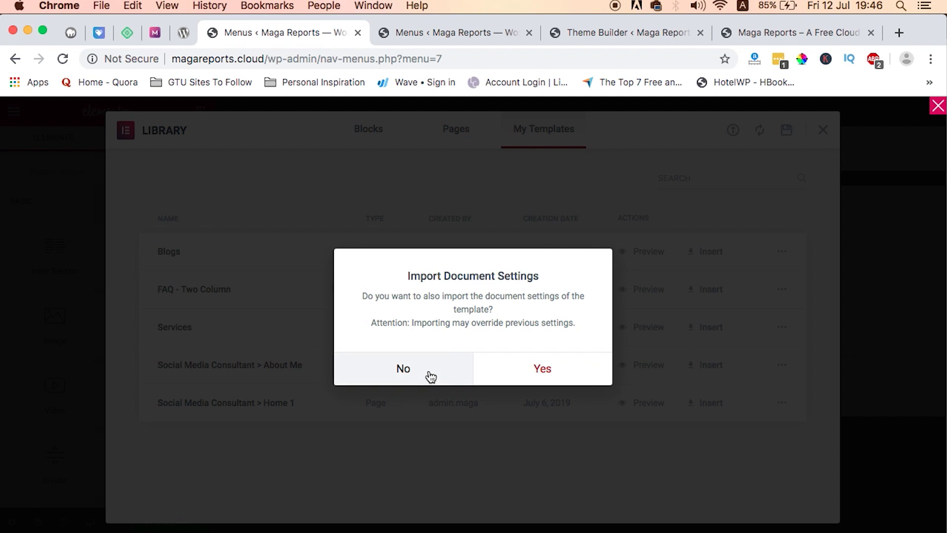
click(430, 377)
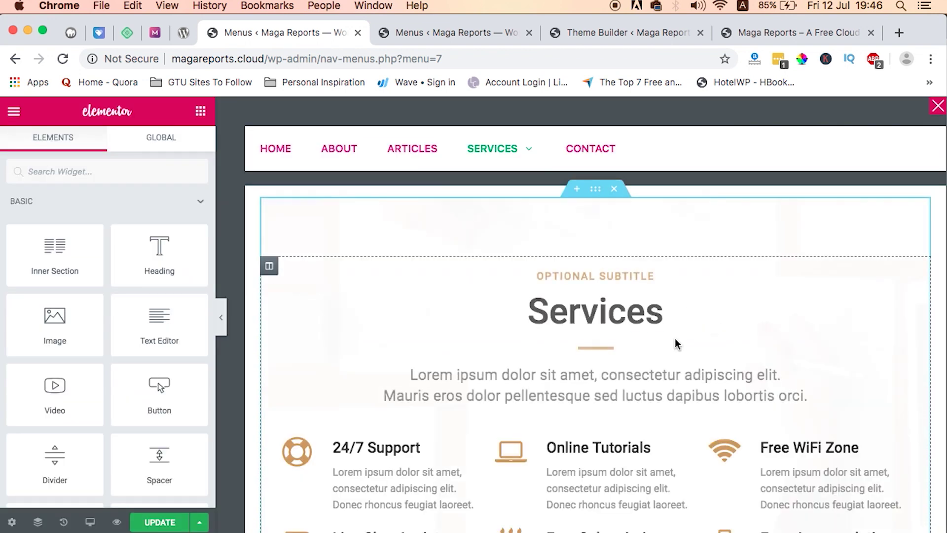
Delete the Services heading and the divider below it from the inserted template section.
scroll(674, 339, down, 5)
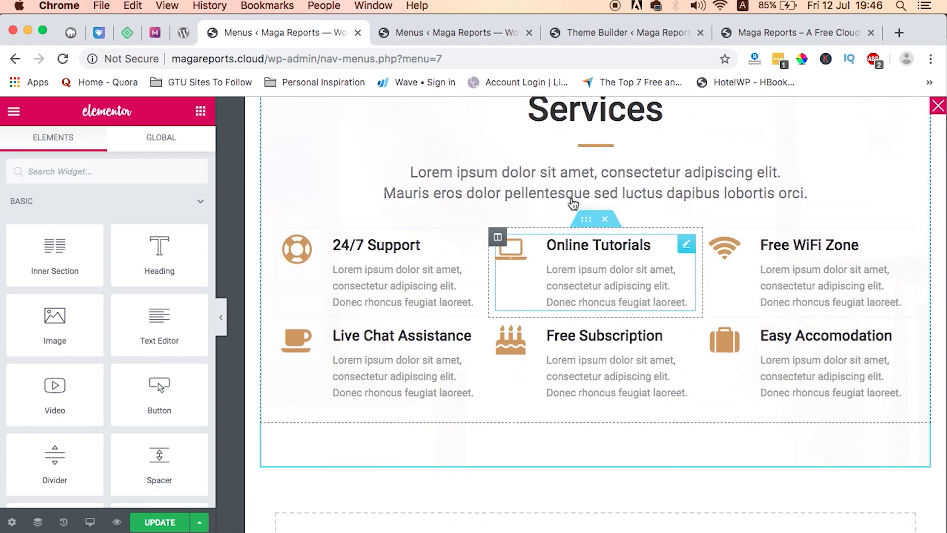
scroll(658, 270, up, 4)
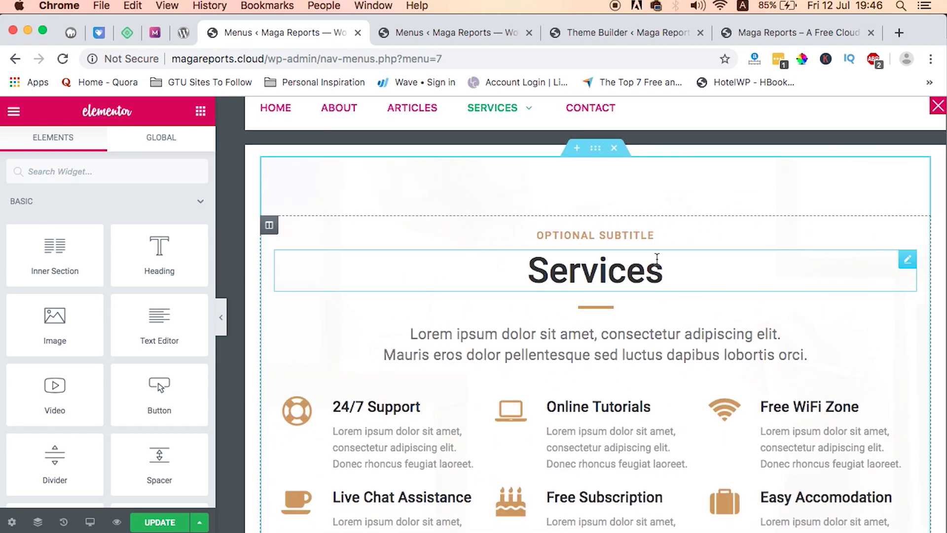
scroll(658, 256, down, 1)
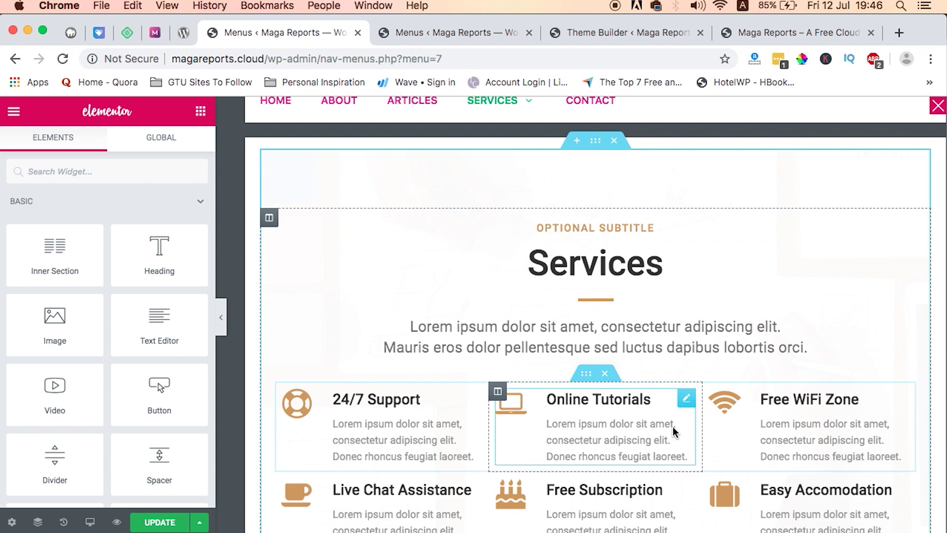
scroll(767, 349, down, 5)
scroll(723, 387, up, 5)
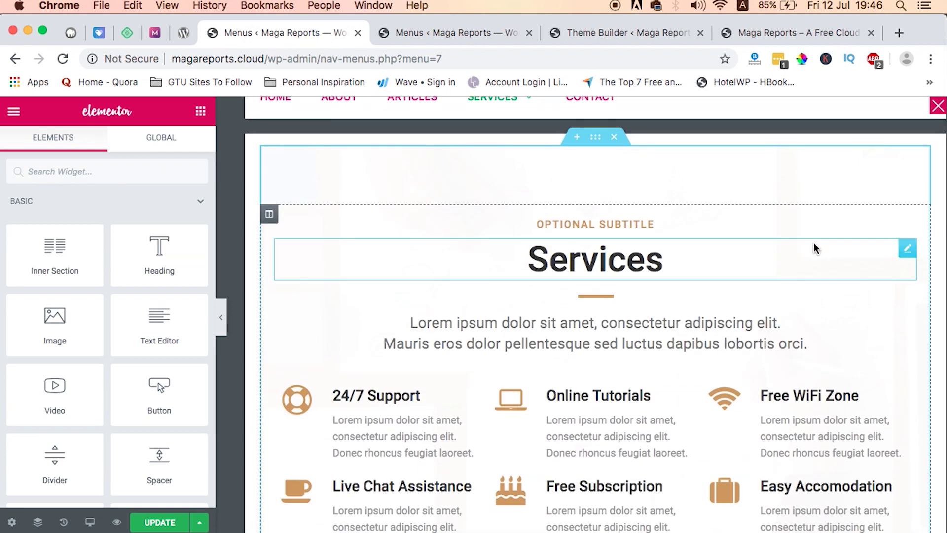
click(906, 250)
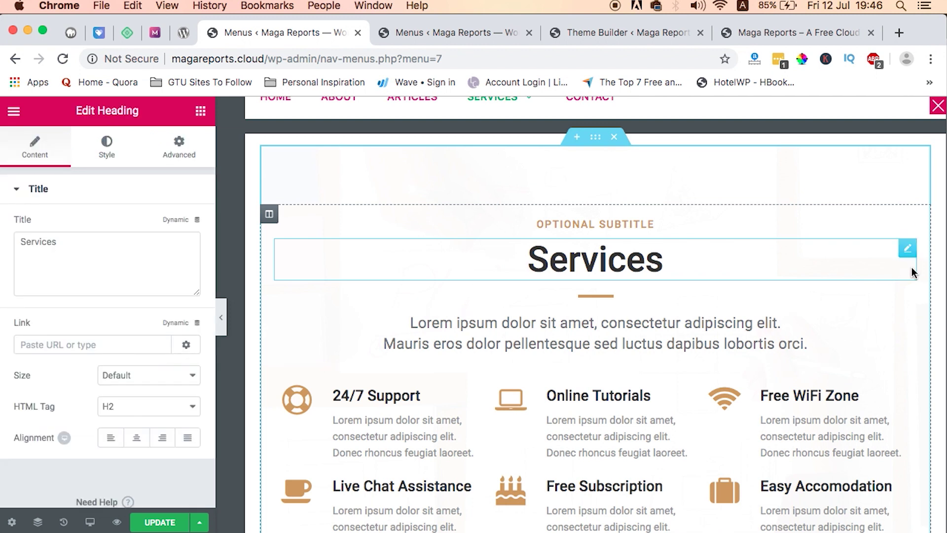
right_click(906, 250)
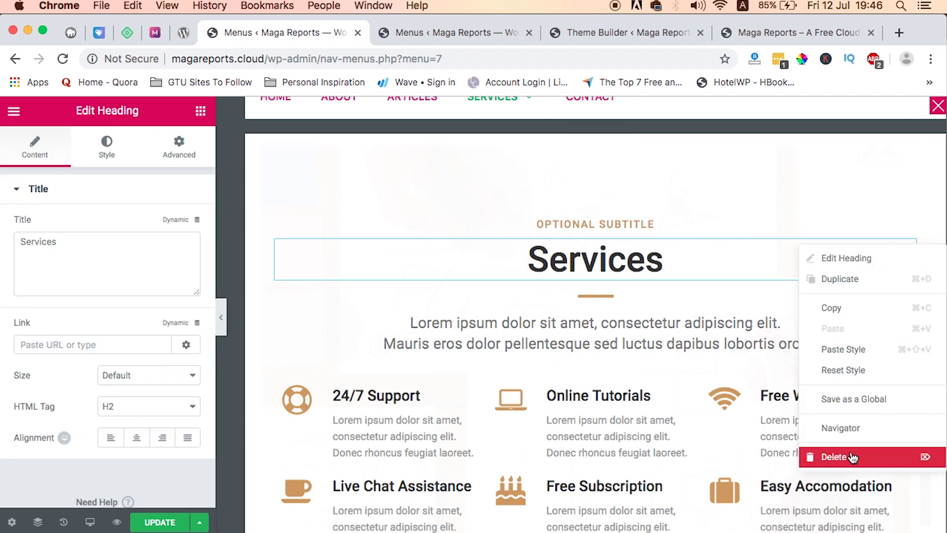
key(Delete)
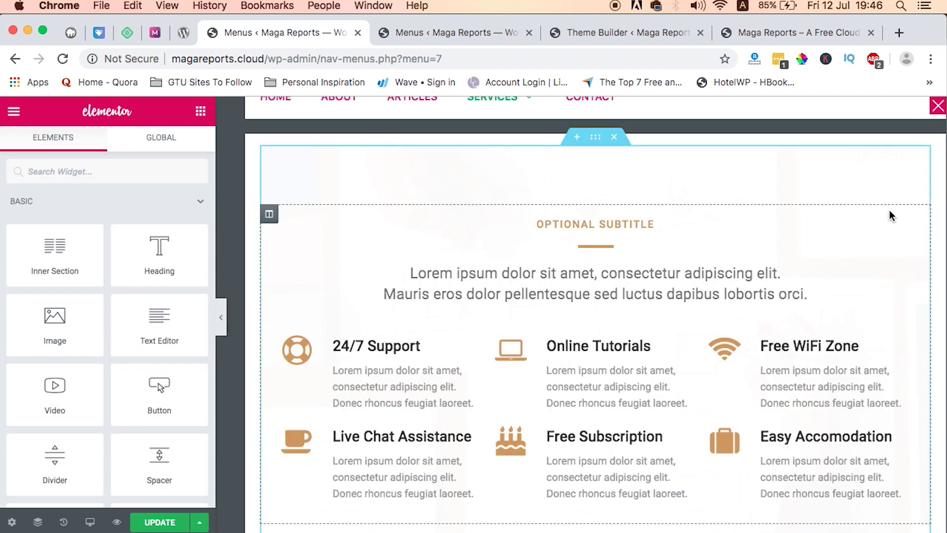
right_click(907, 253)
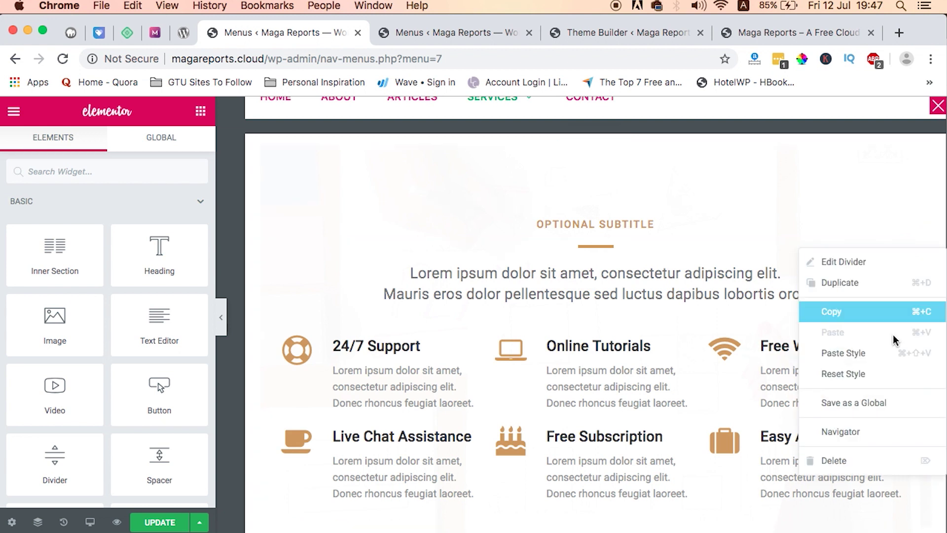
click(852, 465)
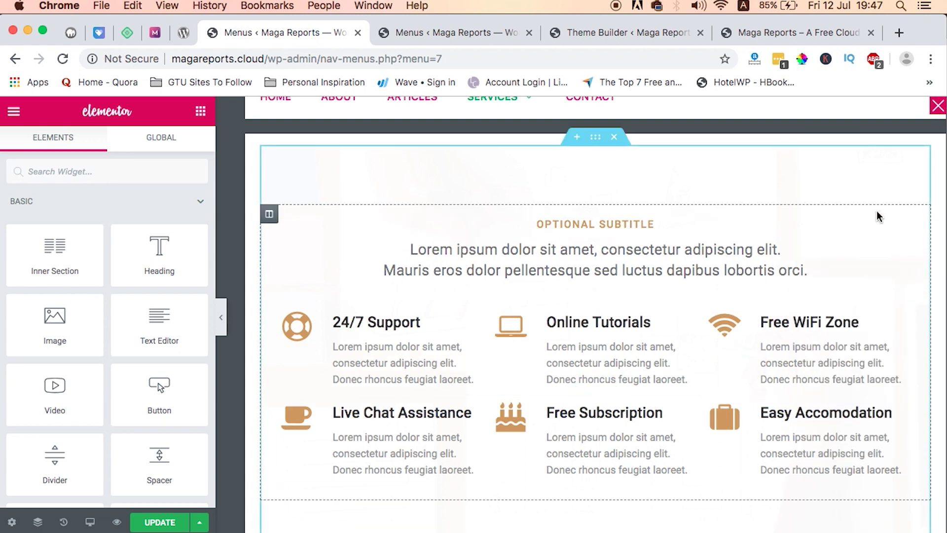
Delete the optional subtitle heading and the introductory lorem ipsum text above the service items.
right_click(913, 229)
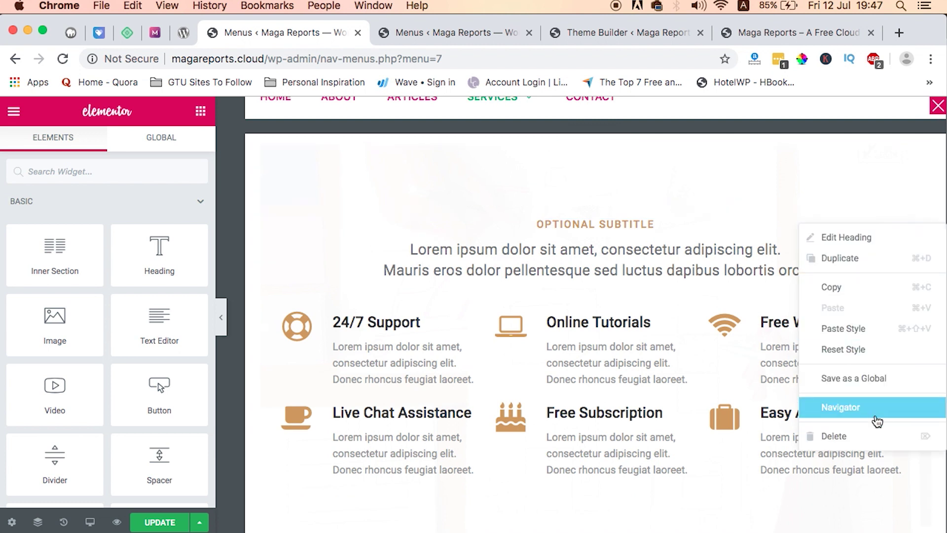
click(866, 436)
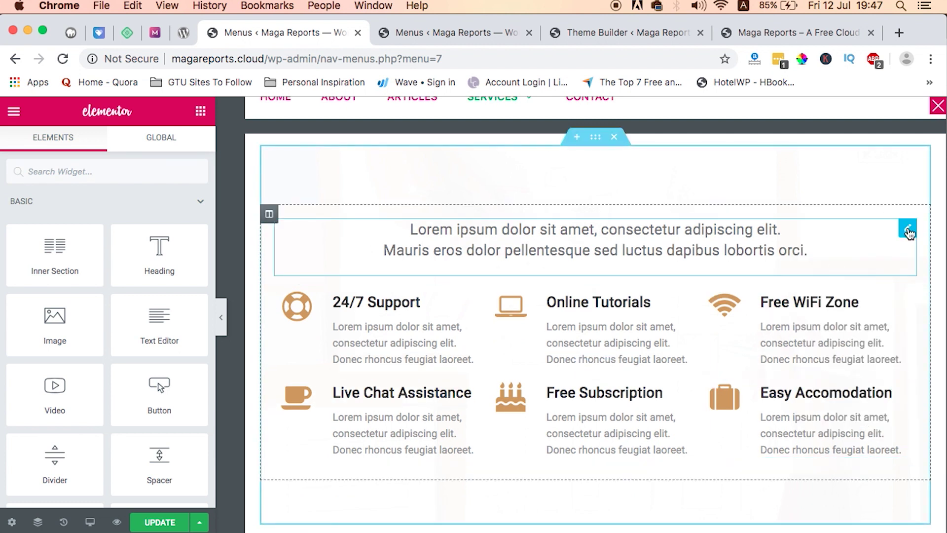
right_click(908, 230)
click(870, 447)
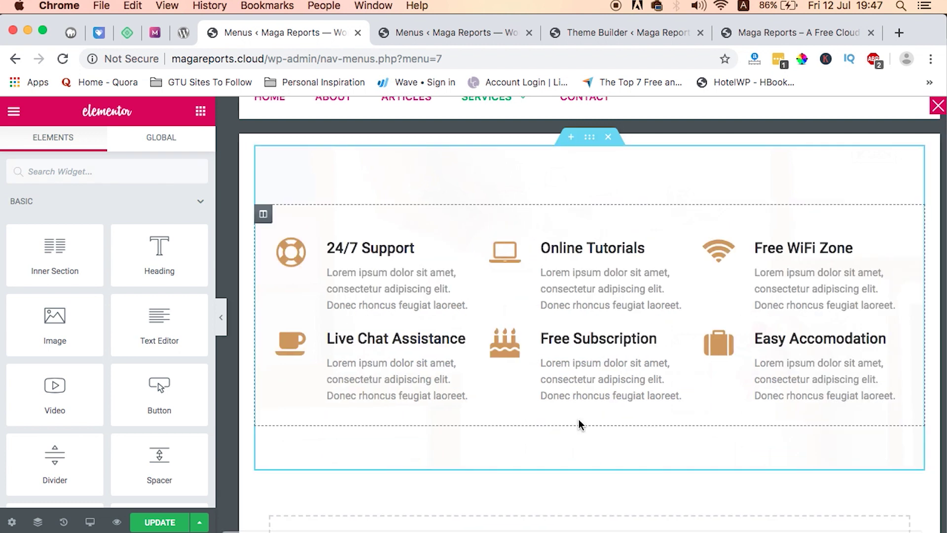
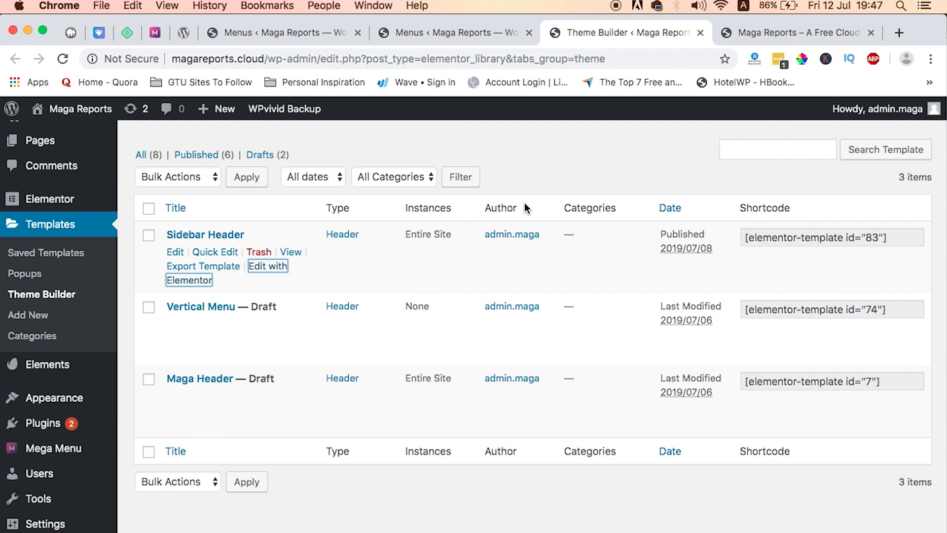
Open the Sidebar Header template from the Theme Builder list for editing with Elementor in a separate browser tab.
super+click(206, 285)
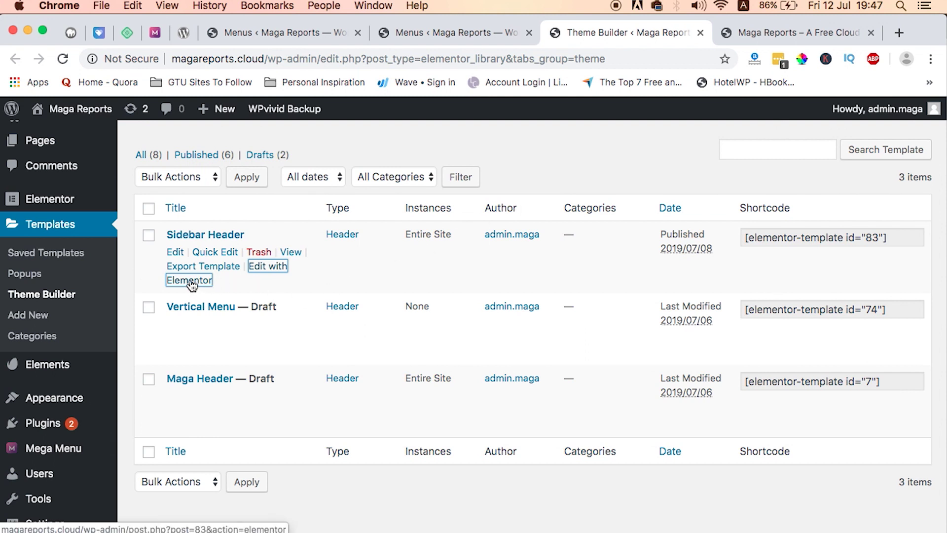
click(661, 32)
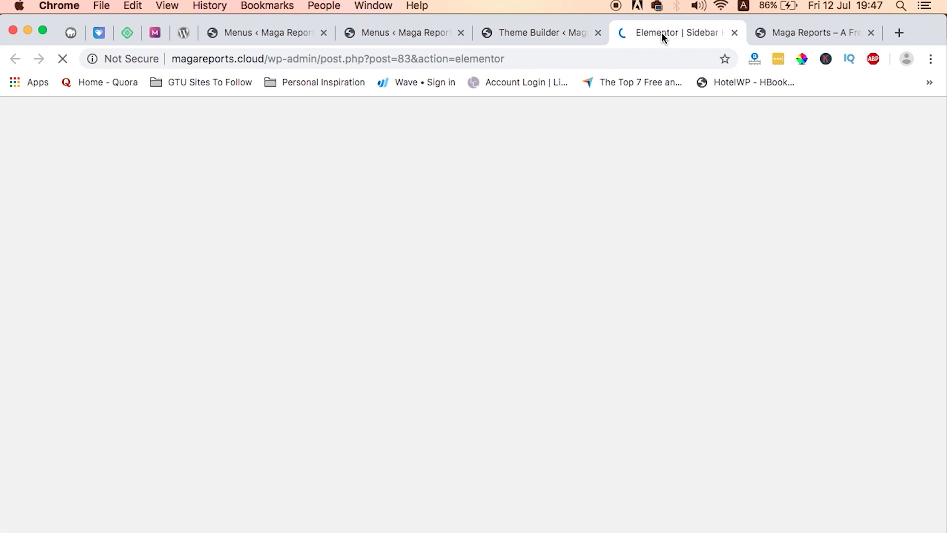
click(532, 33)
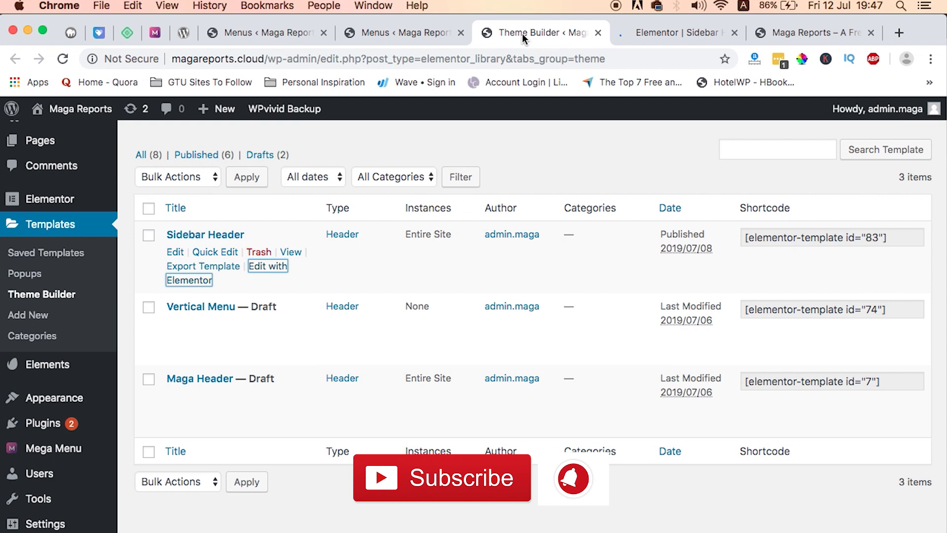
click(647, 32)
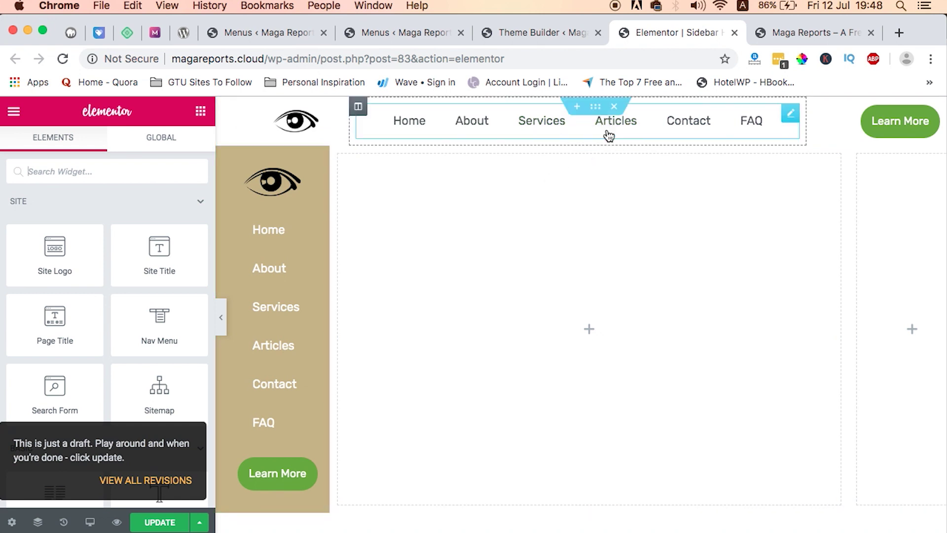
click(528, 33)
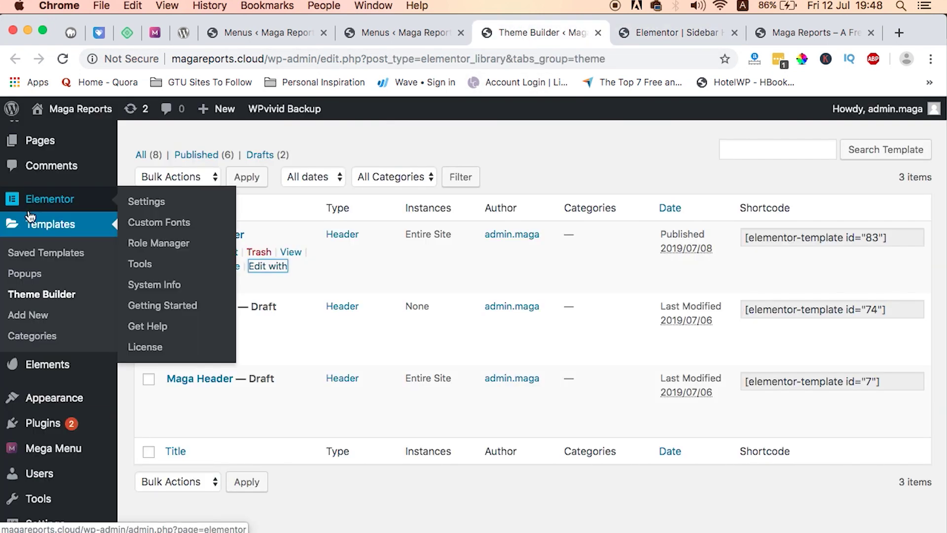
scroll(227, 286, up, 3)
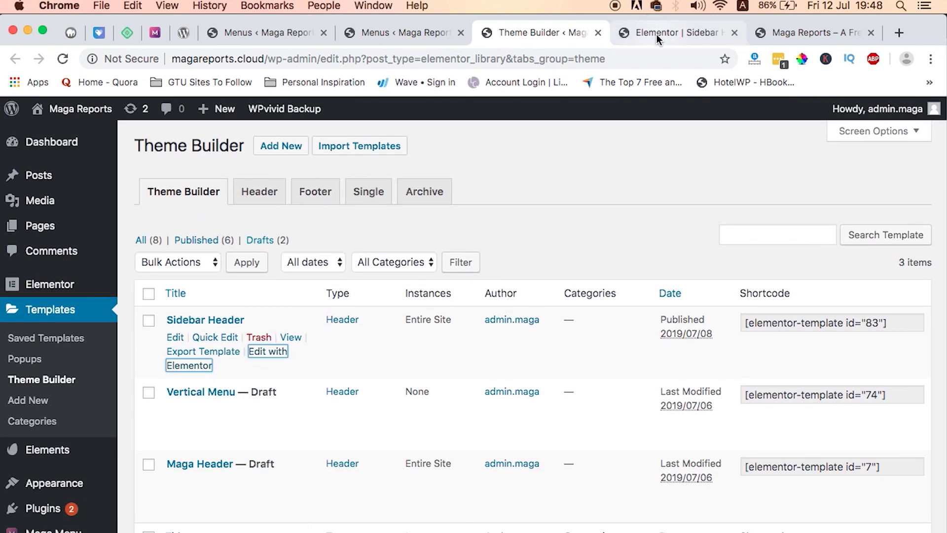
click(272, 147)
click(615, 295)
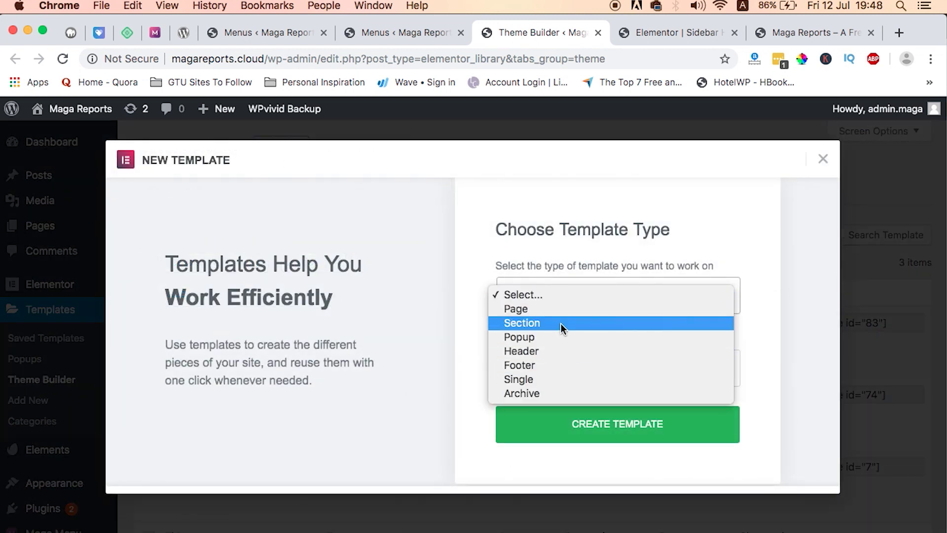
click(548, 353)
click(557, 366)
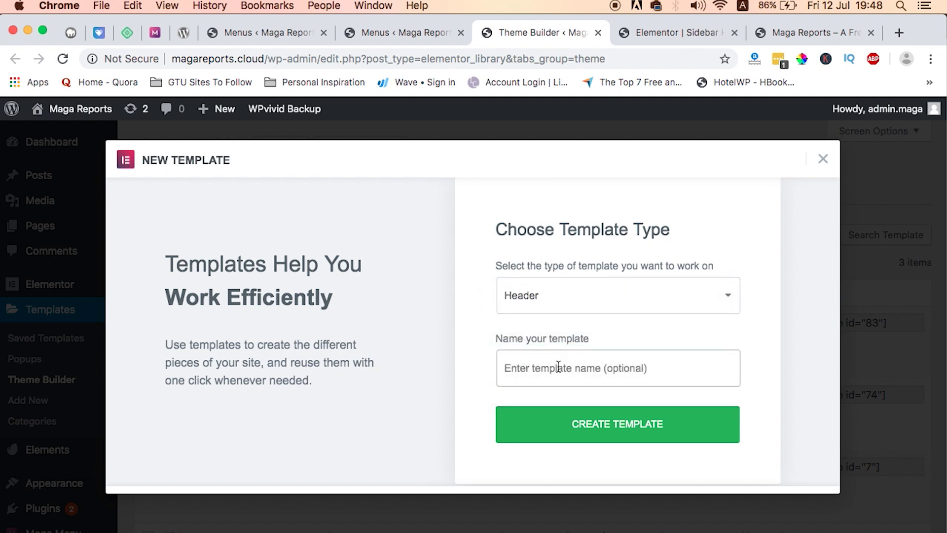
text(THele)
click(823, 160)
scroll(540, 345, down, 1)
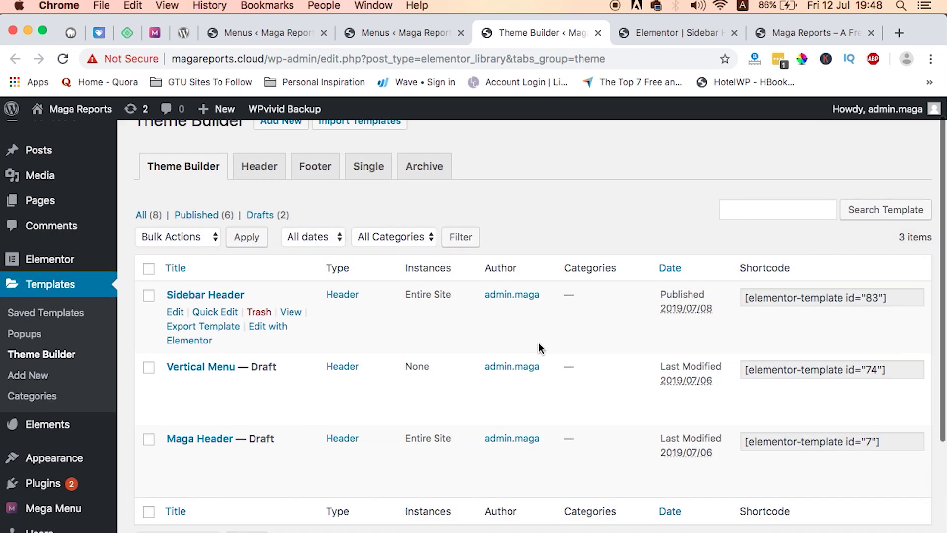
scroll(541, 348, down, 3)
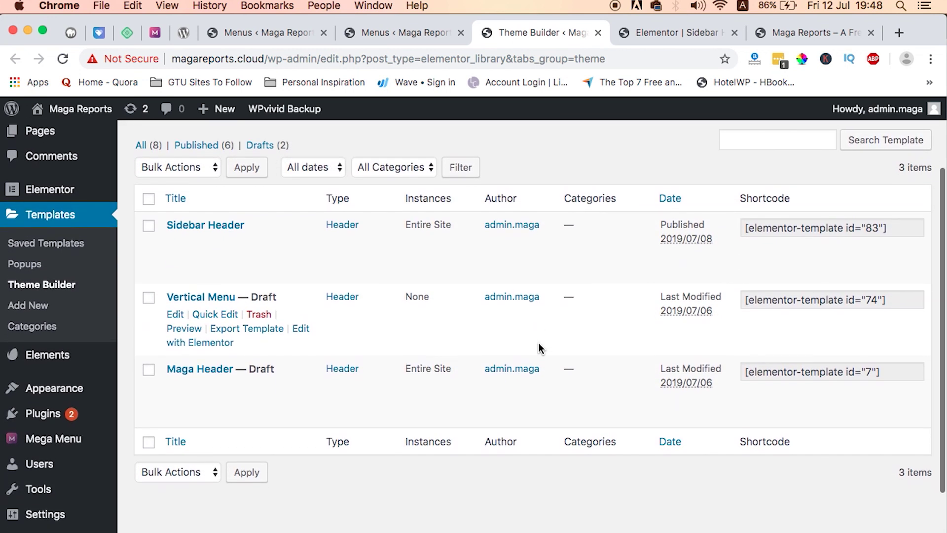
scroll(541, 348, down, 1)
scroll(540, 347, up, 4)
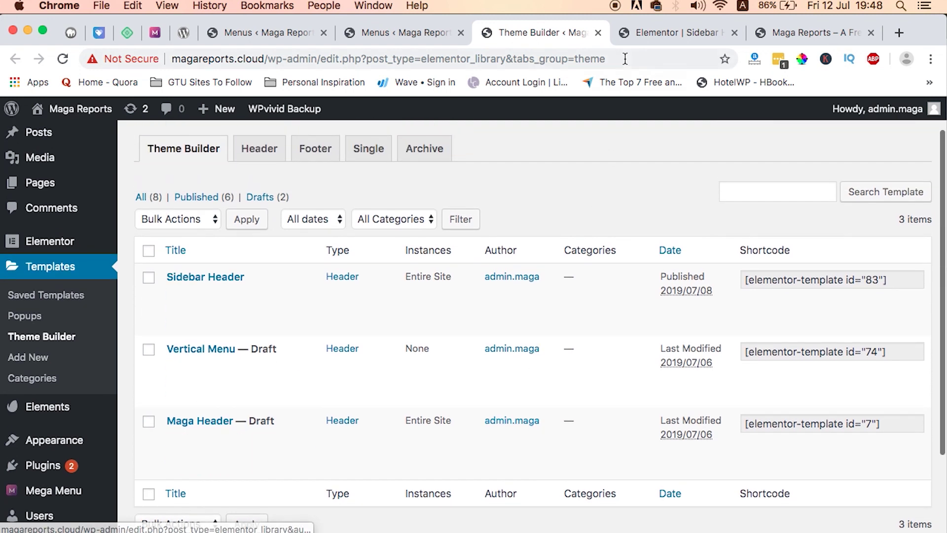
Set the horizontal Nav Menu in the Sidebar Header template to the Mega Demo menu and update the template.
click(665, 29)
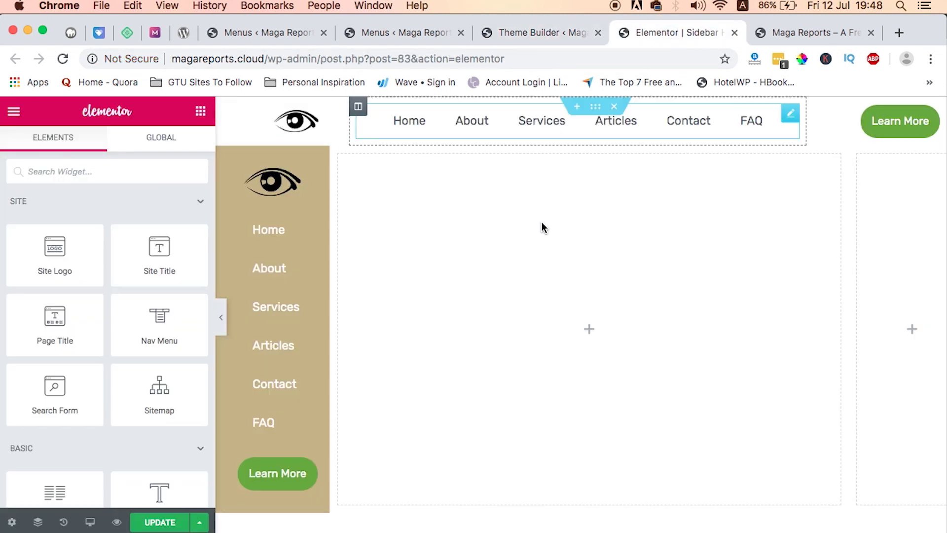
click(790, 116)
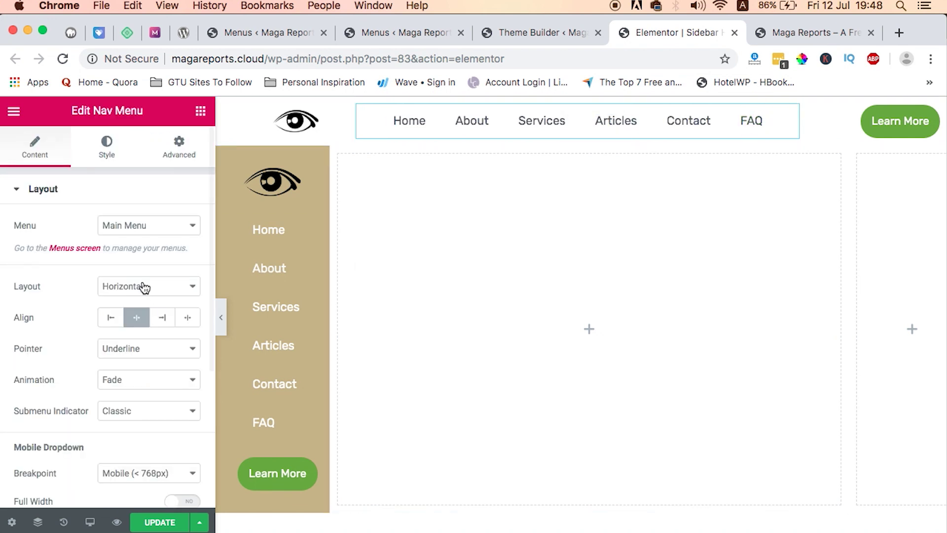
click(164, 226)
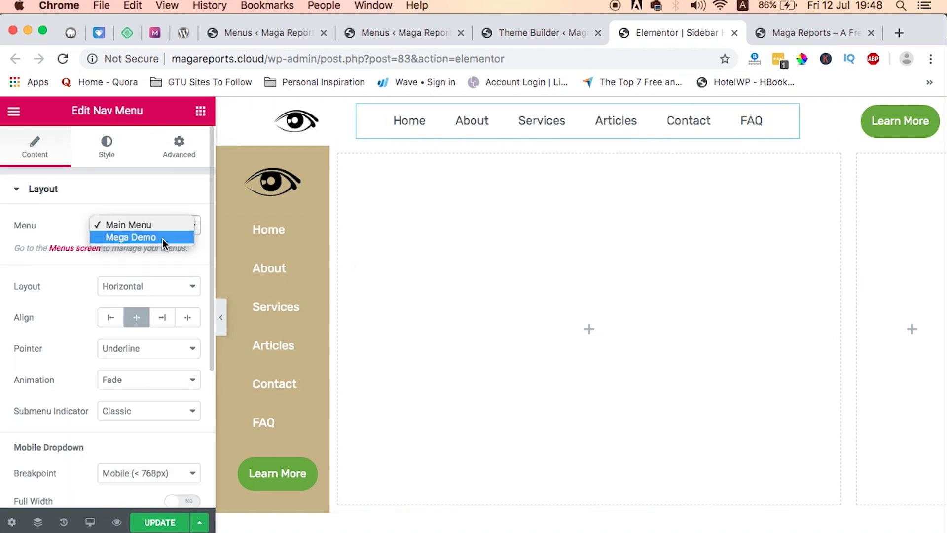
click(132, 239)
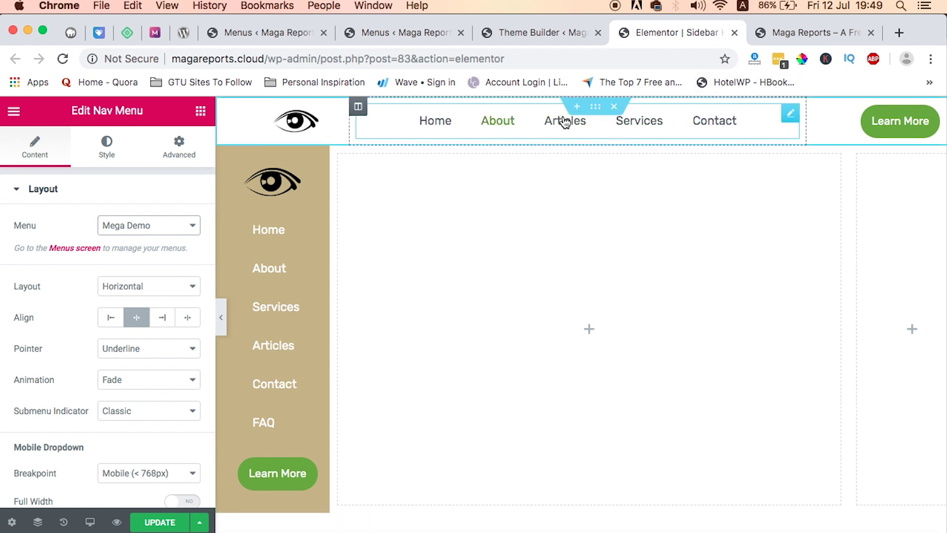
click(153, 522)
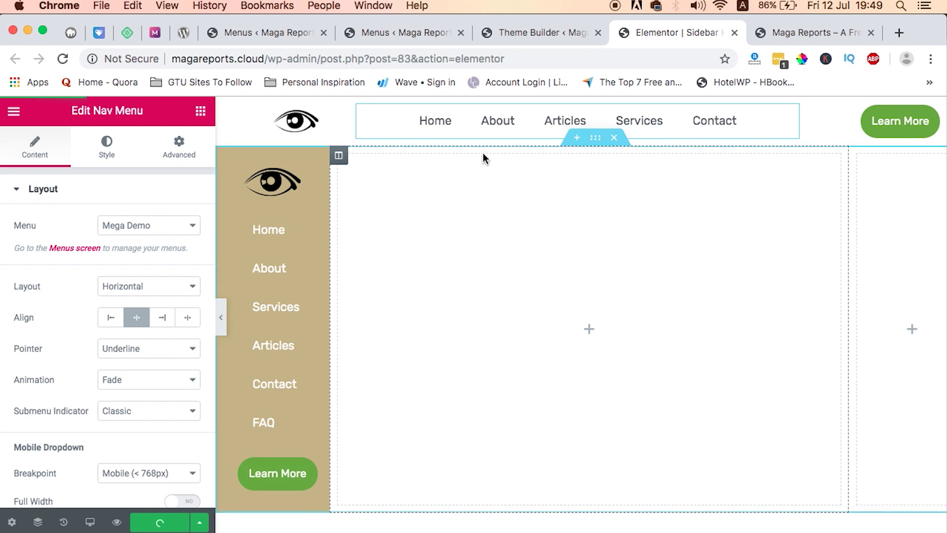
Load the magareports.cloud homepage in a new browser tab, keeping the already open homepage tab.
click(814, 31)
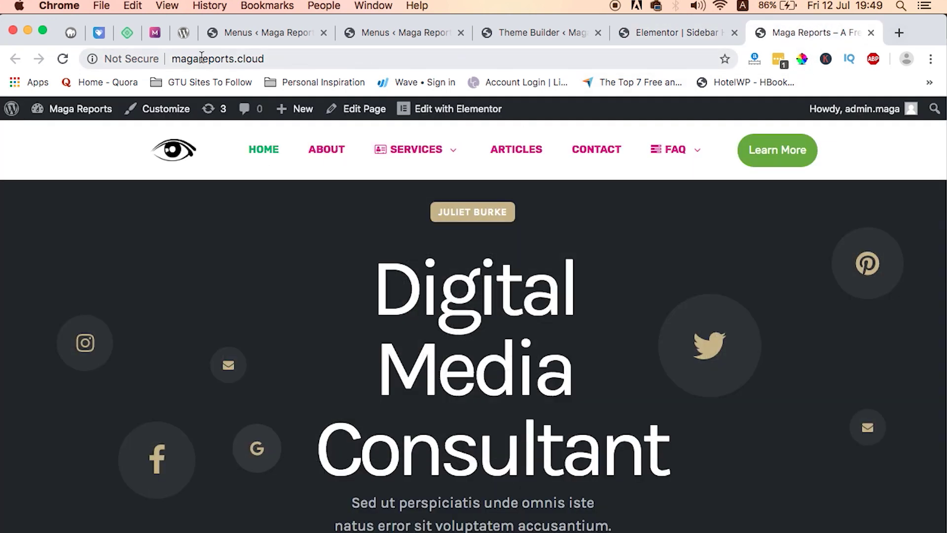
click(186, 59)
key(super+c)
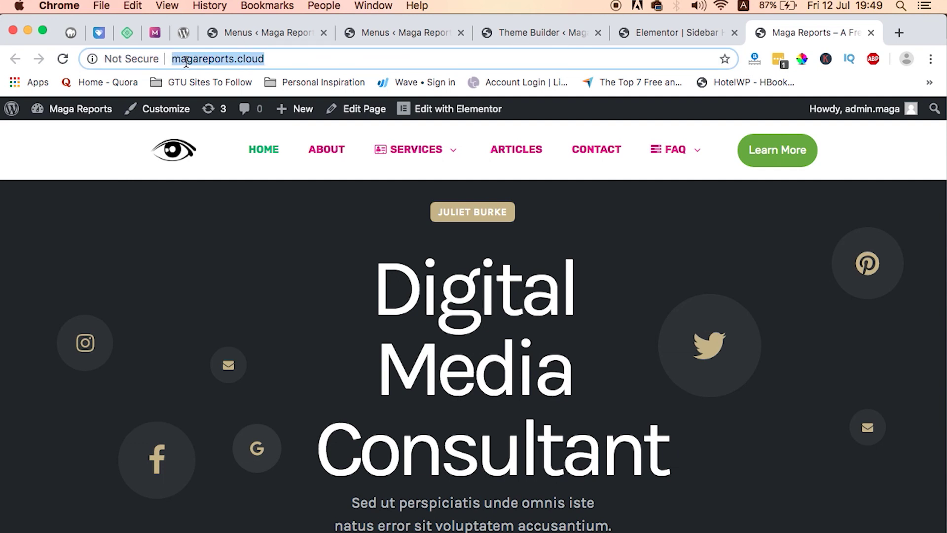
click(899, 32)
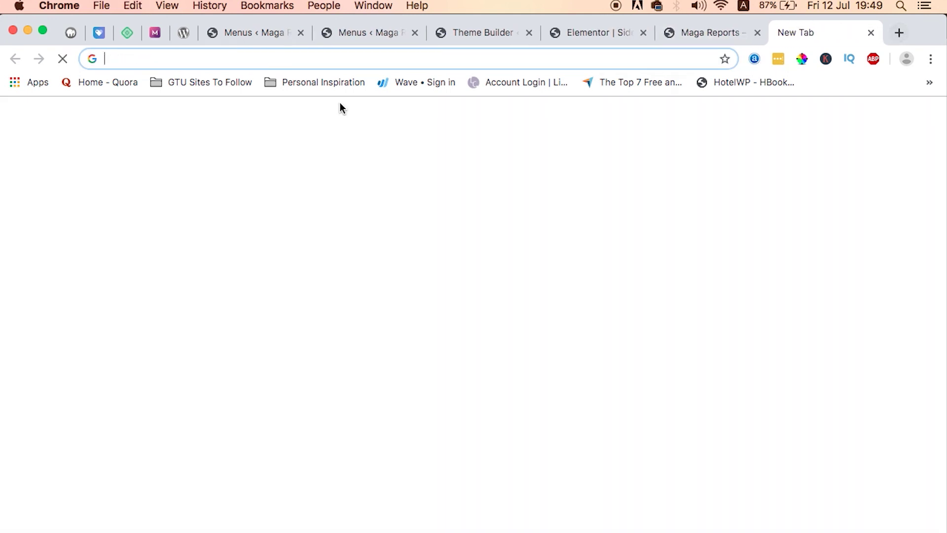
key(super+v)
key(Return)
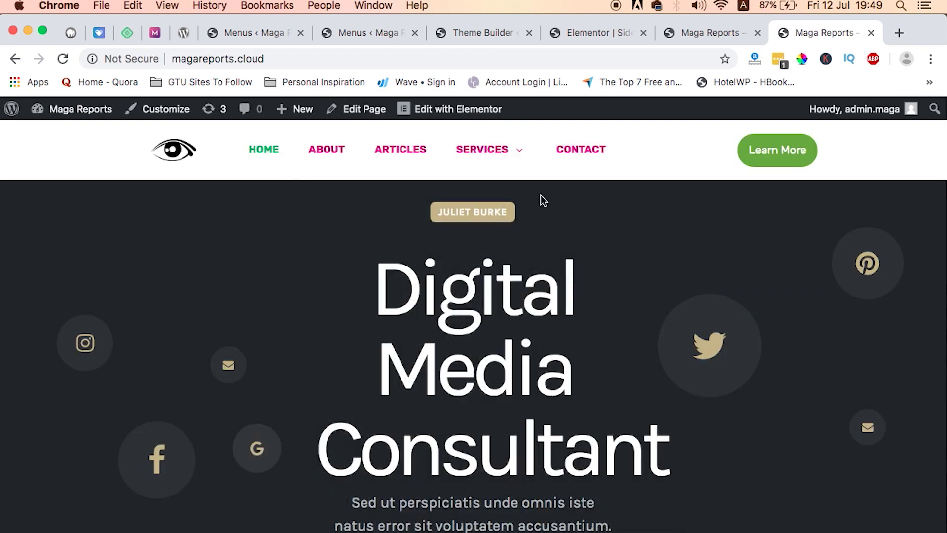
Reveal the Services mega menu in the homepage header and examine the layout of its service items.
mouse_move(513, 142)
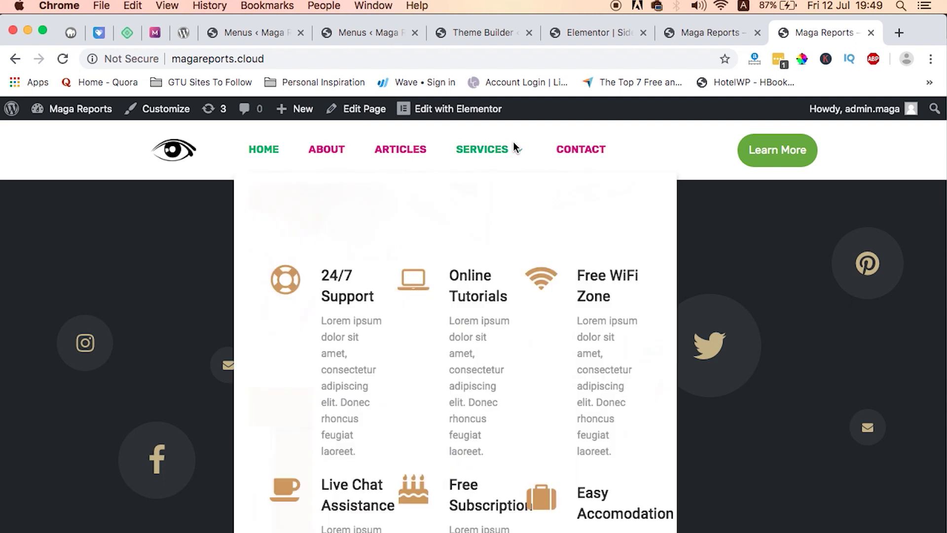
scroll(525, 316, down, 3)
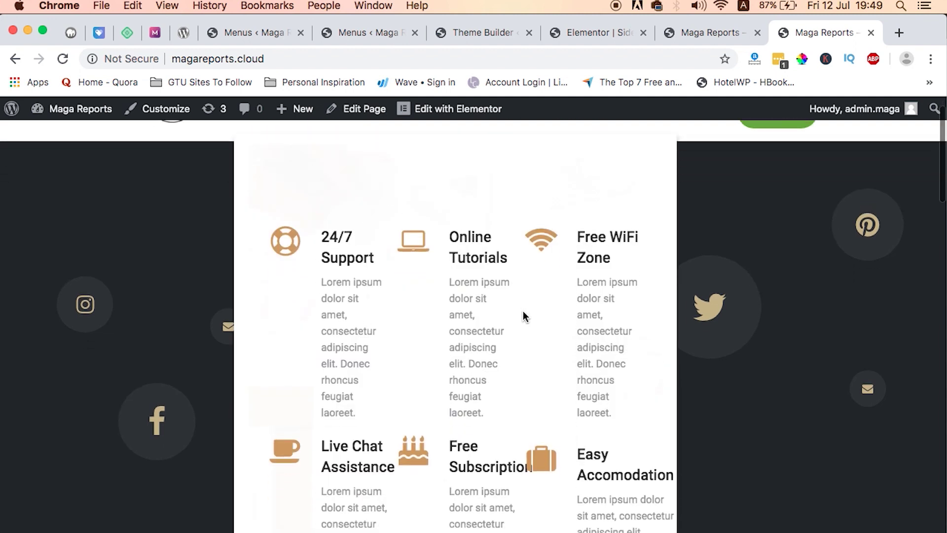
scroll(522, 317, up, 2)
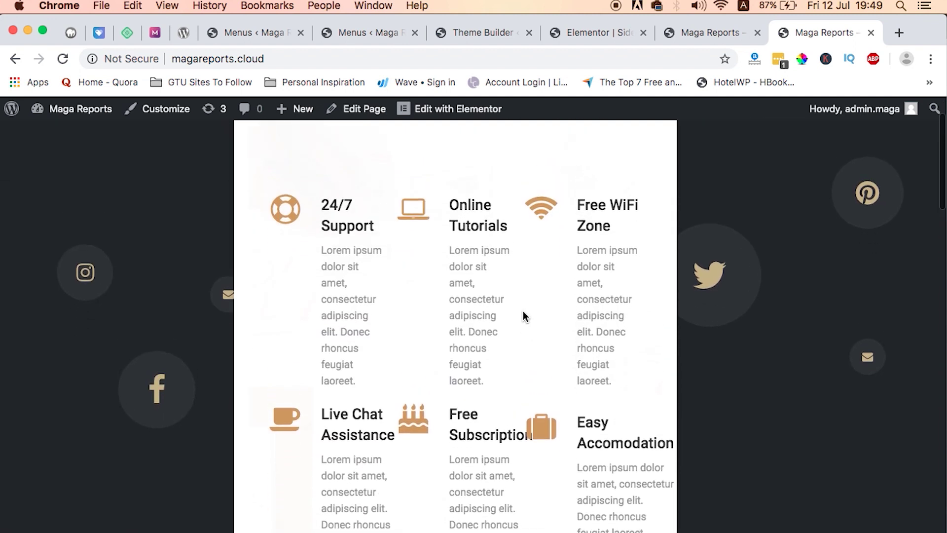
scroll(411, 300, up, 1)
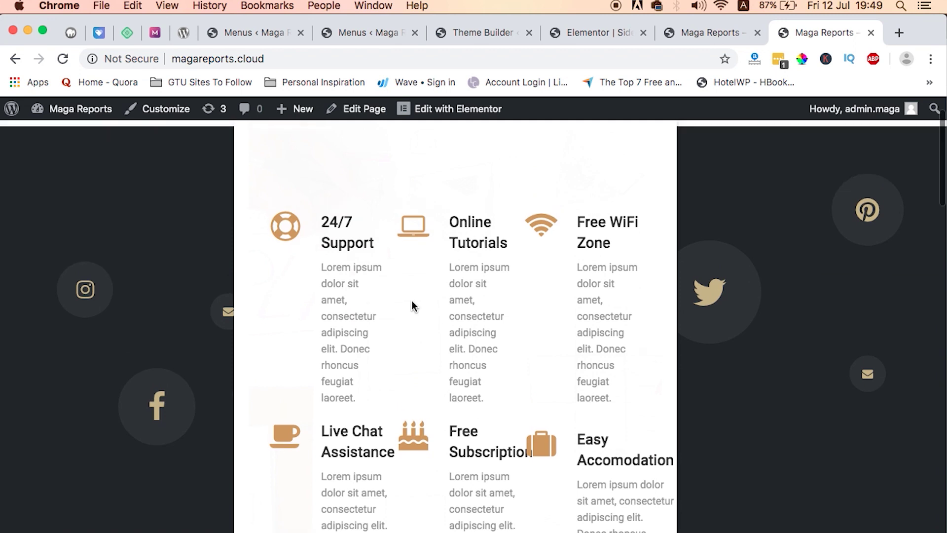
scroll(412, 302, up, 2)
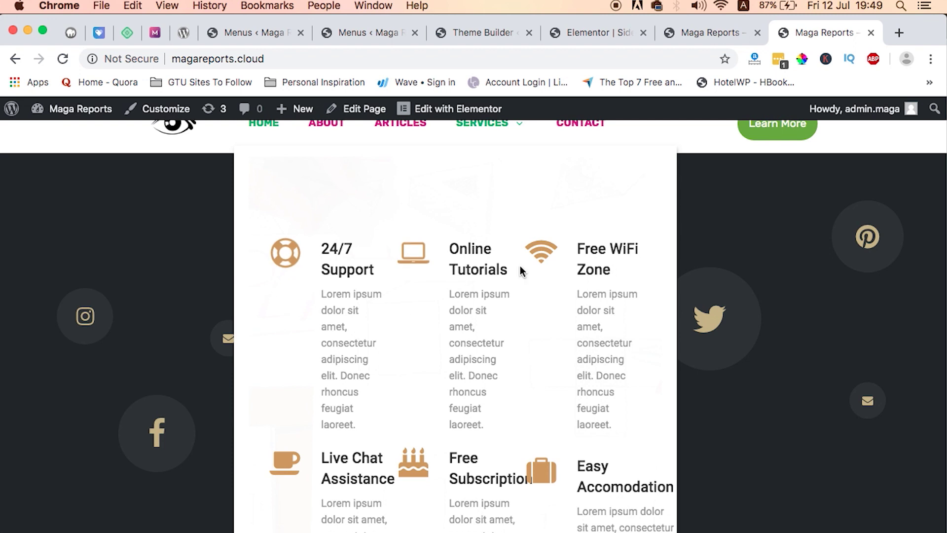
scroll(541, 443, down, 2)
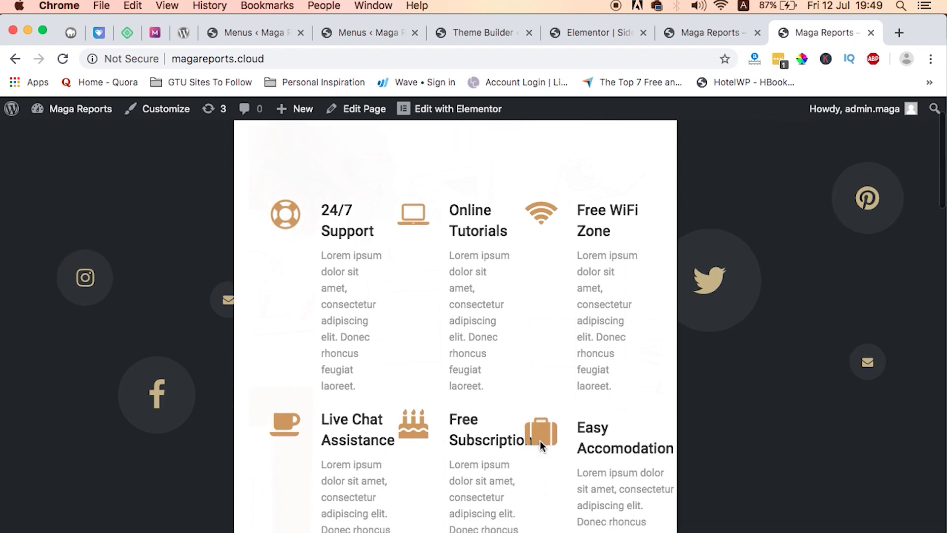
scroll(540, 443, up, 3)
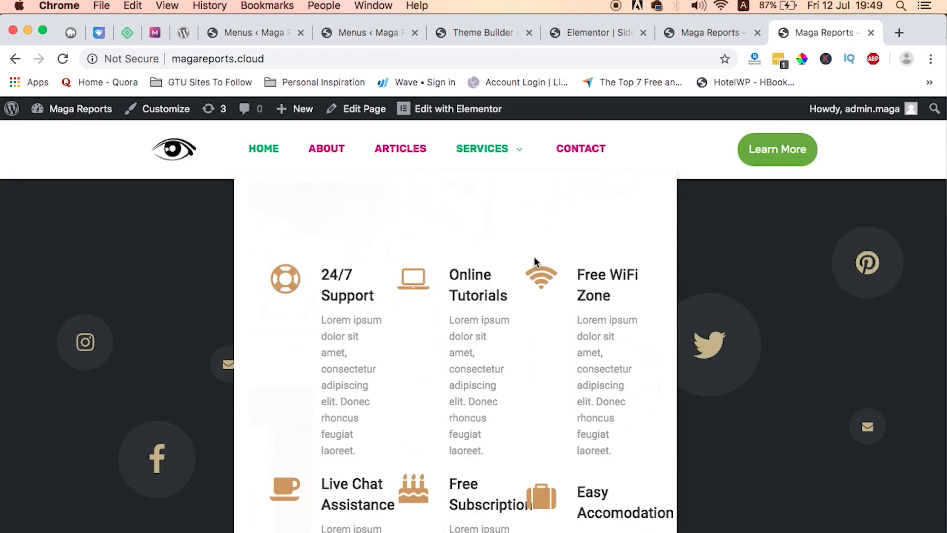
Compare the previously loaded homepage's header menu with the newly loaded one.
click(600, 31)
click(700, 32)
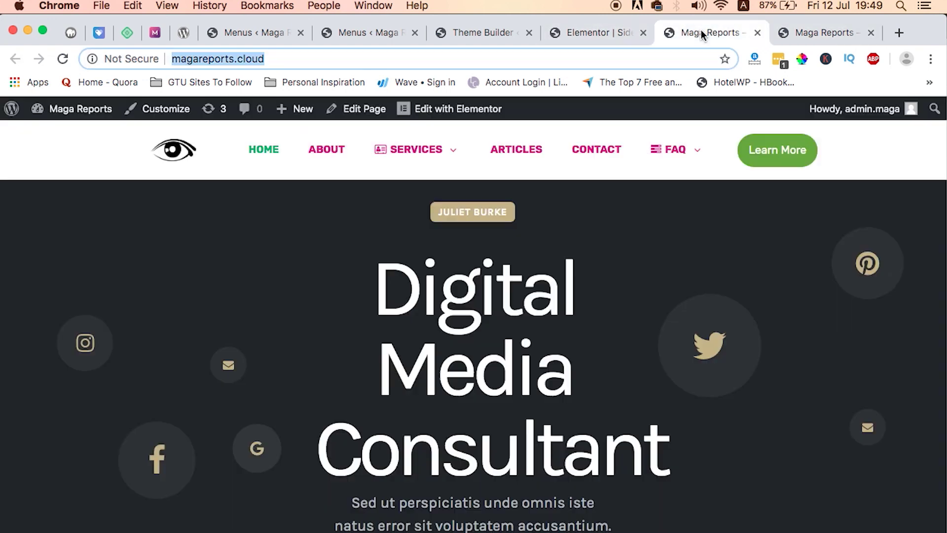
mouse_move(431, 157)
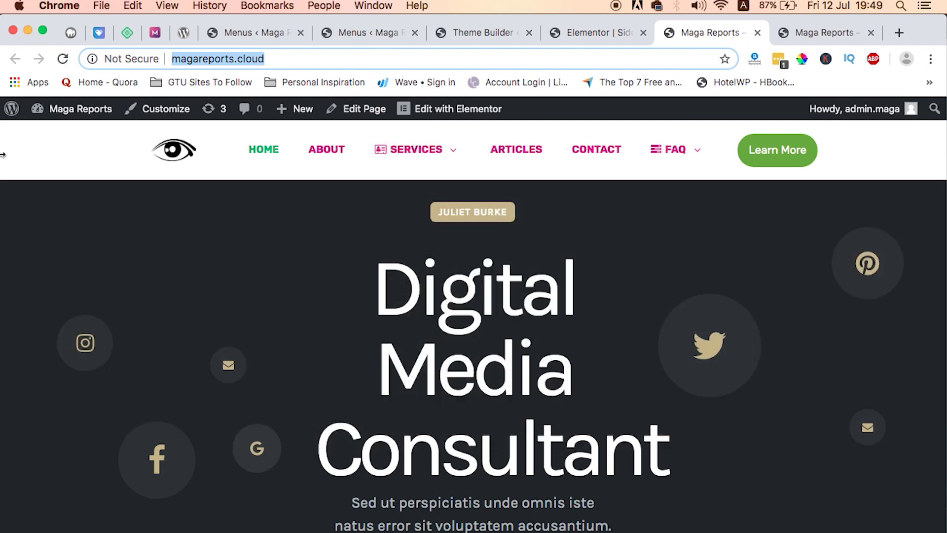
mouse_move(398, 150)
click(816, 29)
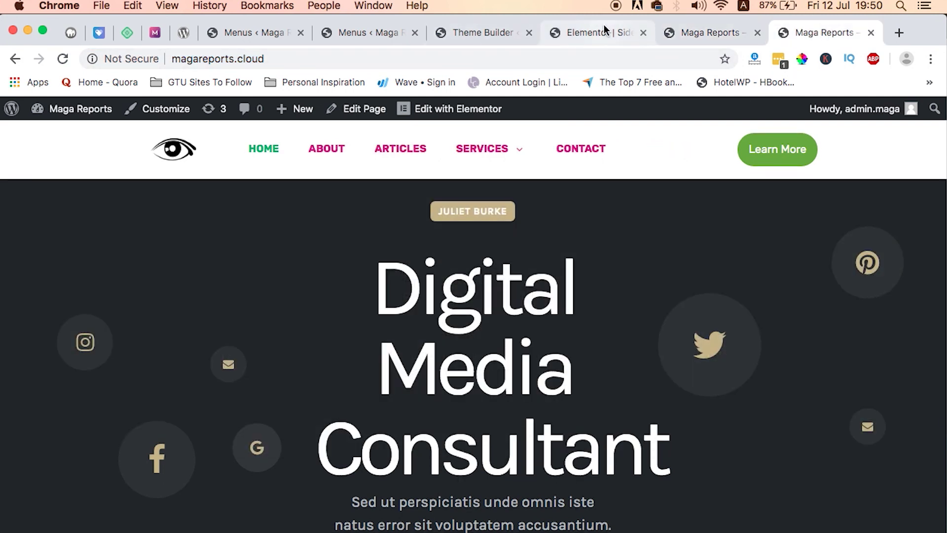
Return to the Services mega menu editor and preview the service items with the editing panel collapsed.
click(552, 32)
click(483, 34)
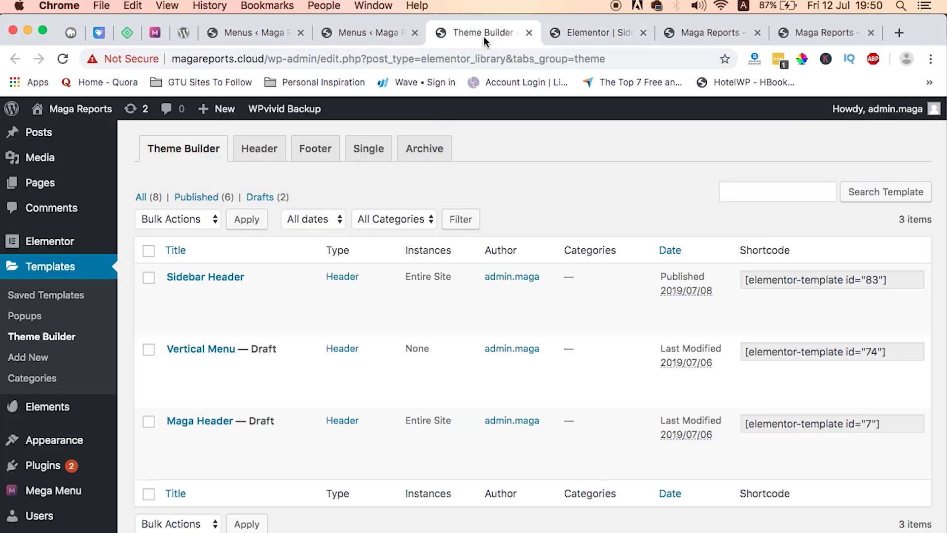
click(374, 31)
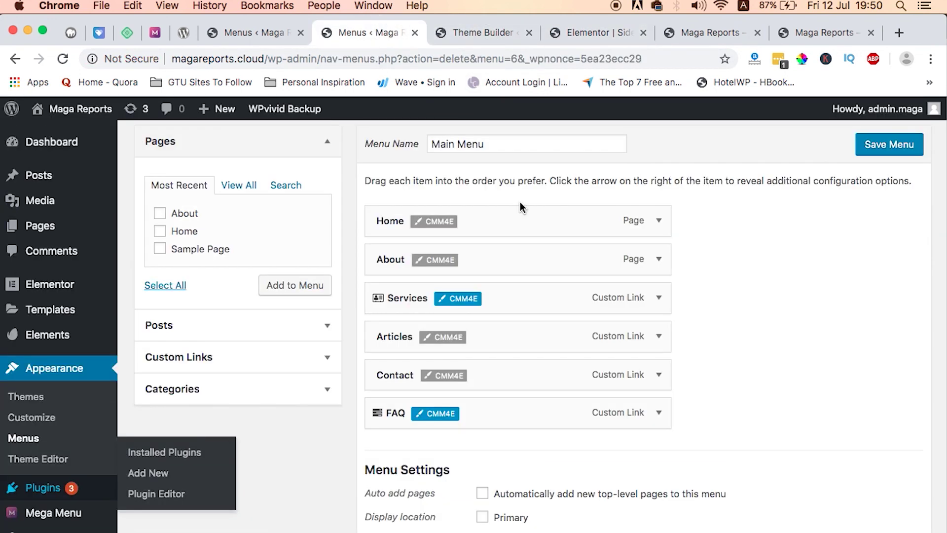
click(235, 37)
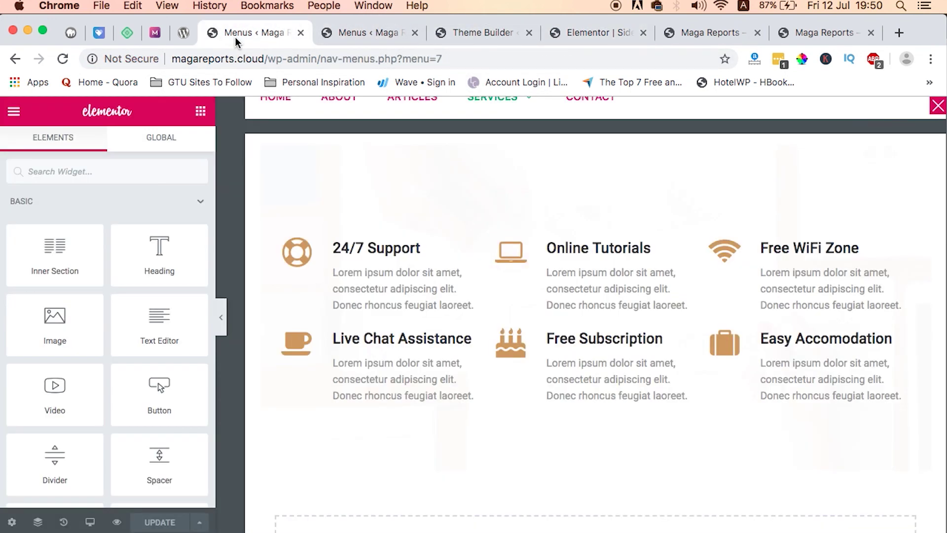
click(218, 318)
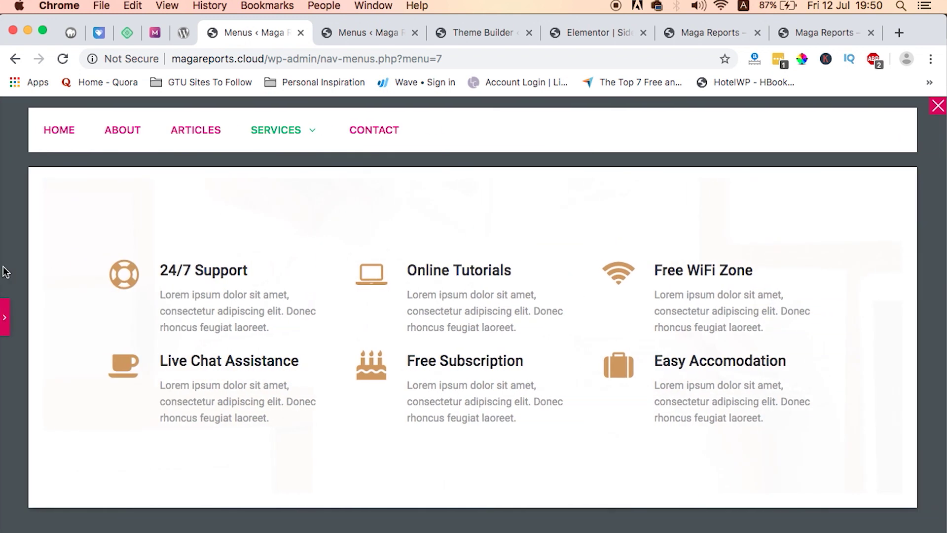
click(4, 319)
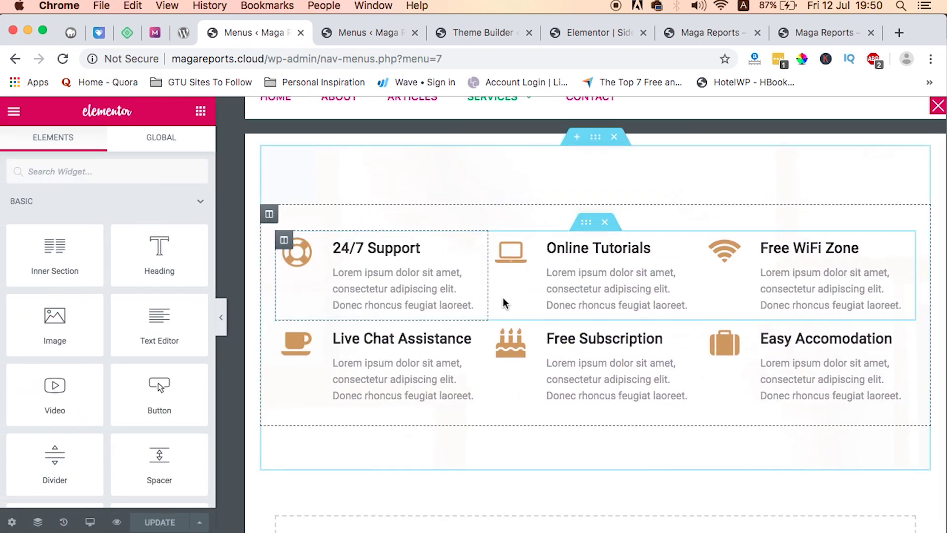
Enable Stretch Section for the services section and set its content width to Full Width.
click(595, 138)
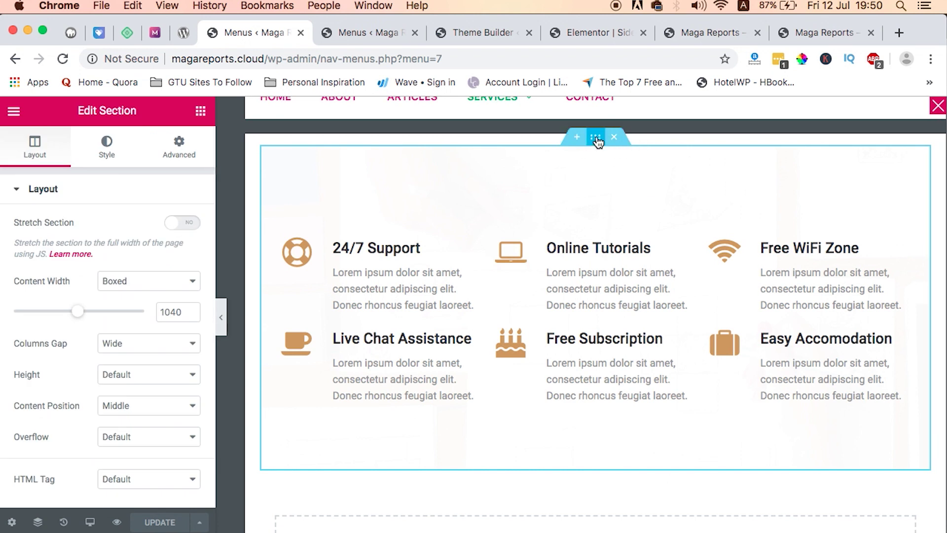
click(192, 227)
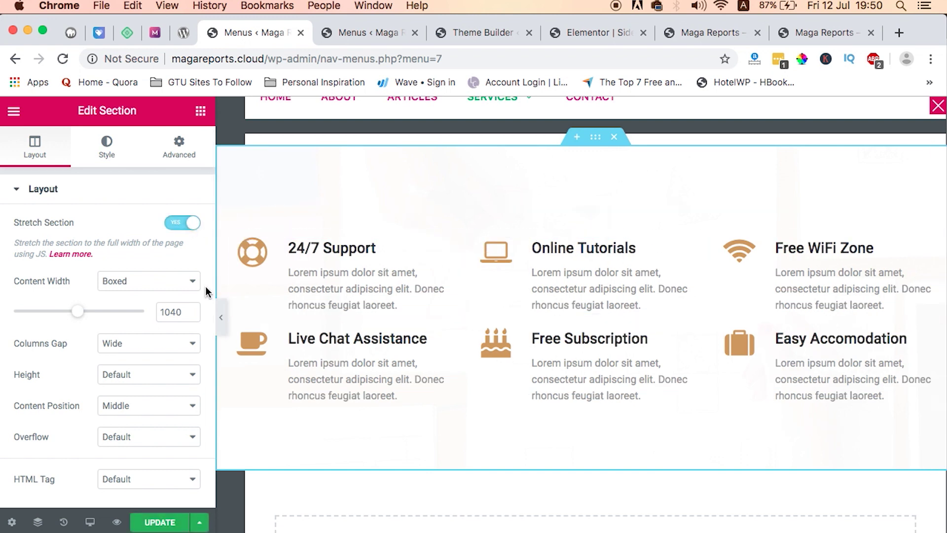
click(176, 281)
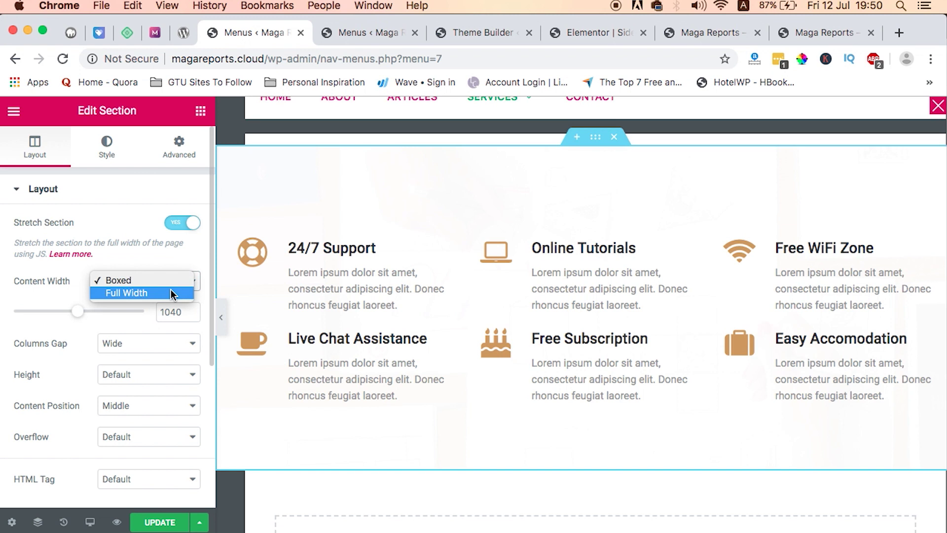
click(171, 293)
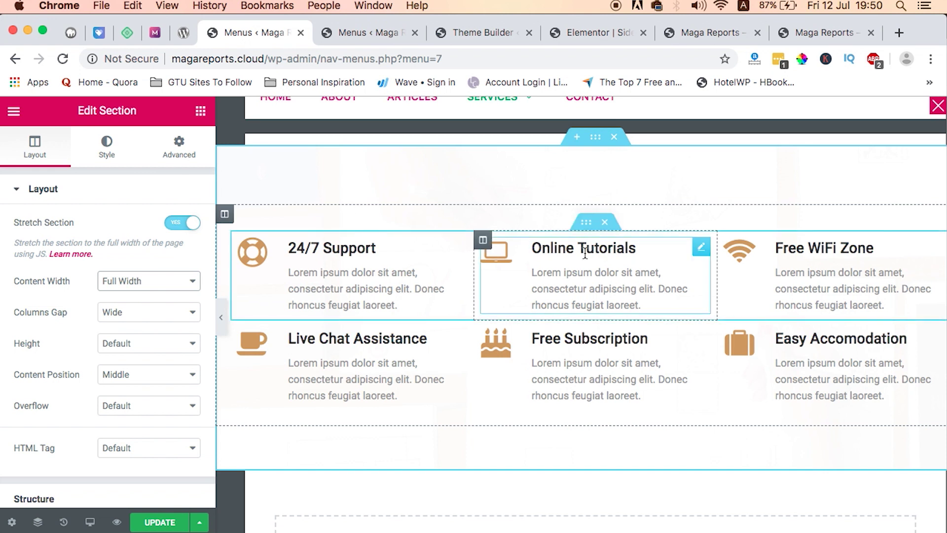
Set the services section's top and bottom padding to 0 px.
scroll(592, 237, up, 1)
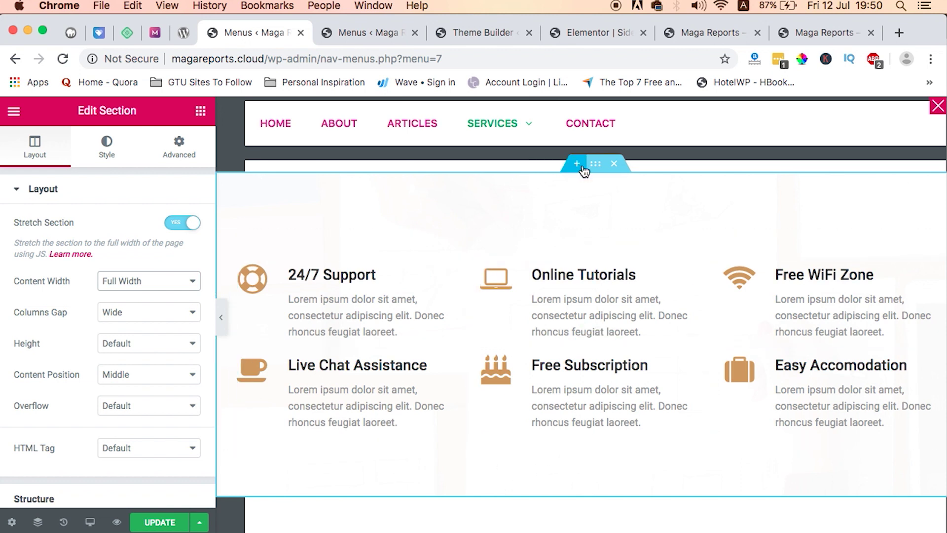
click(181, 147)
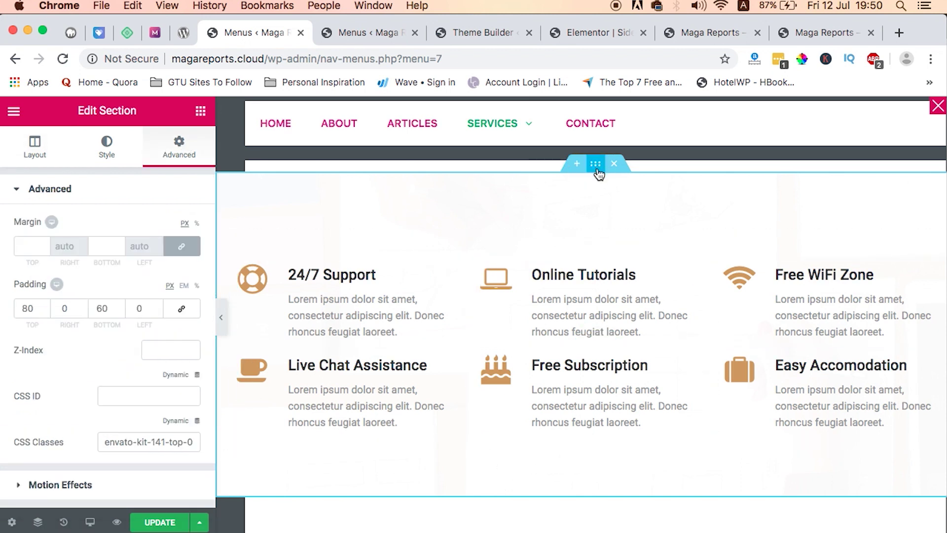
double_click(30, 310)
text(0)
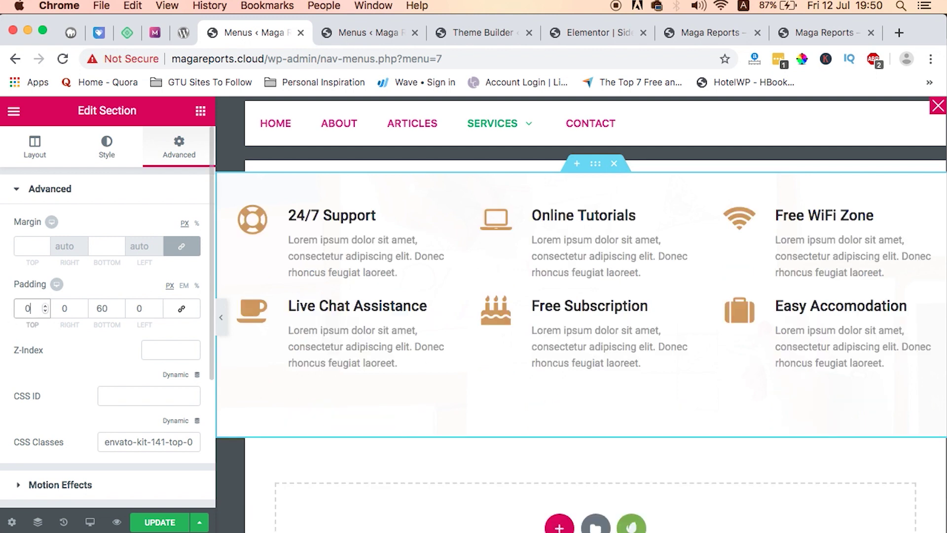
double_click(103, 308)
text(0)
Set the services section's top margin to -20 px and bottom margin to 0 px, and update the mega menu.
scroll(552, 416, up, 1)
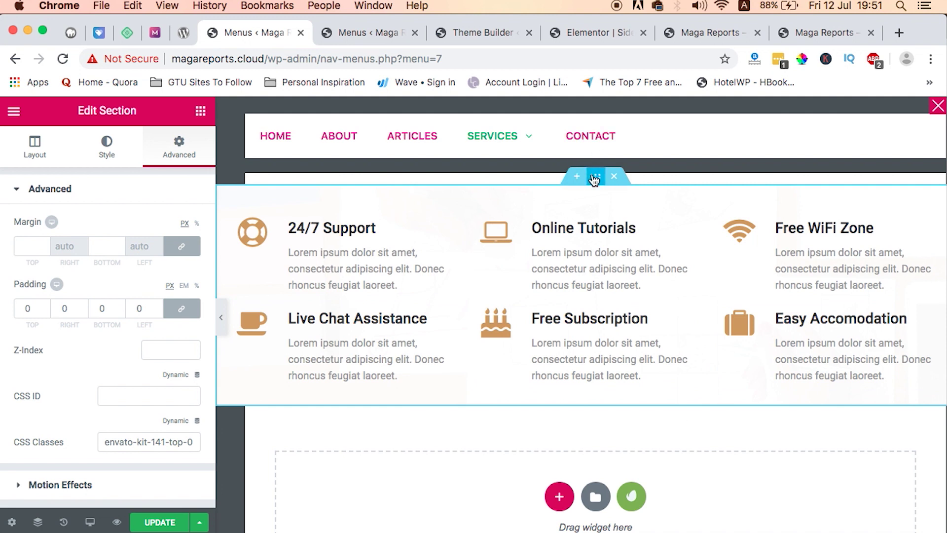
click(25, 249)
text(0)
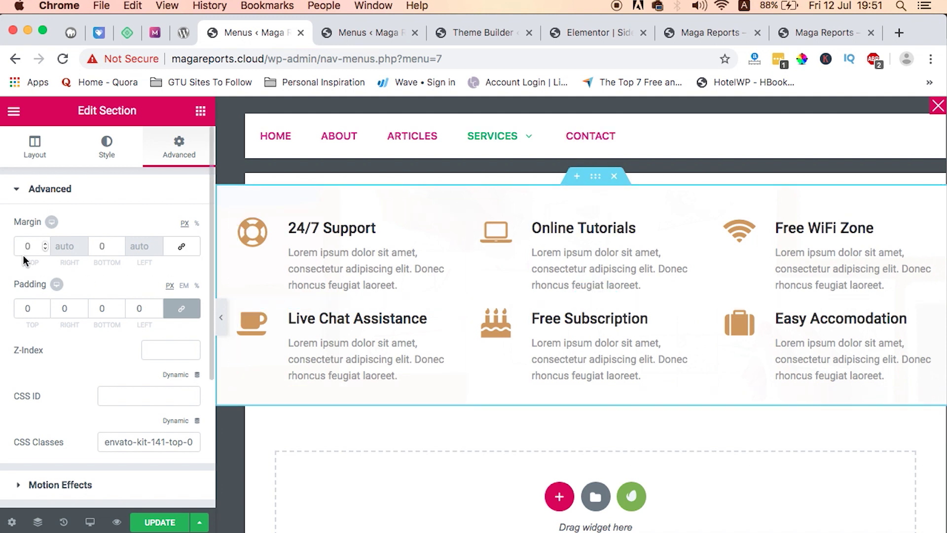
click(24, 252)
text(1)
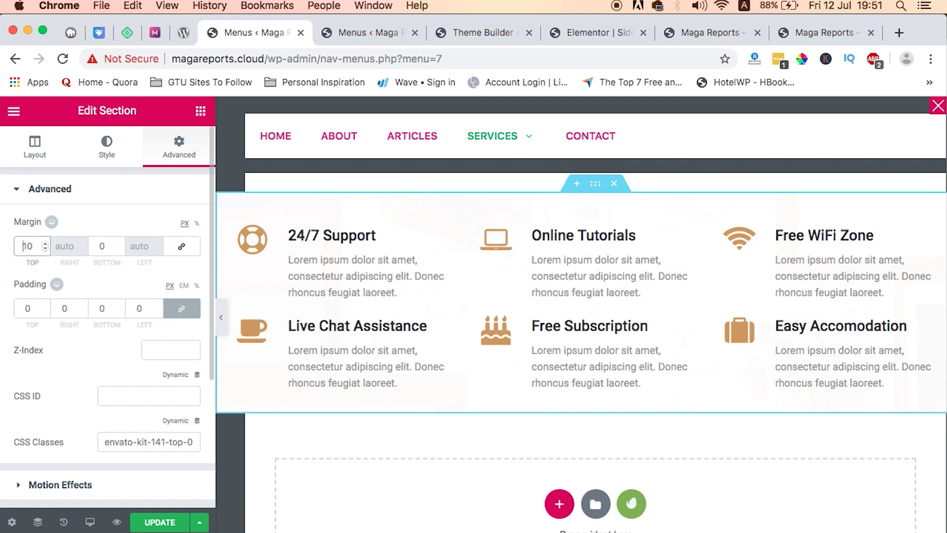
key(Left)
text(-)
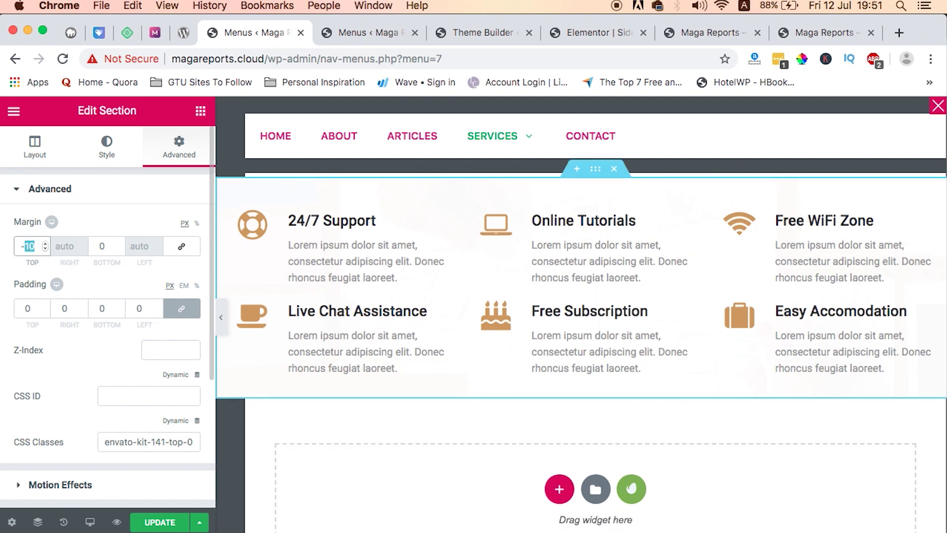
text(2)
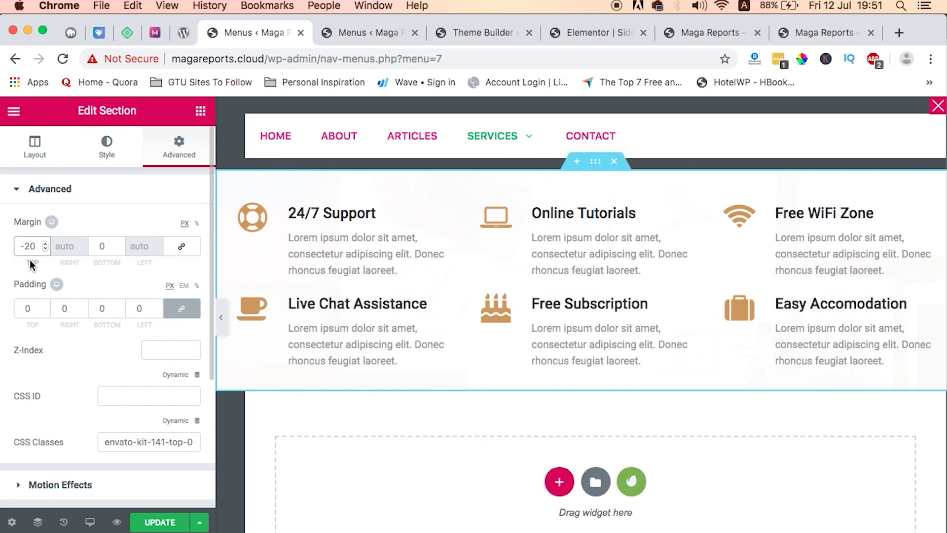
click(157, 523)
Reload the homepage that uses the Mega Demo menu and check its Services mega menu.
click(725, 33)
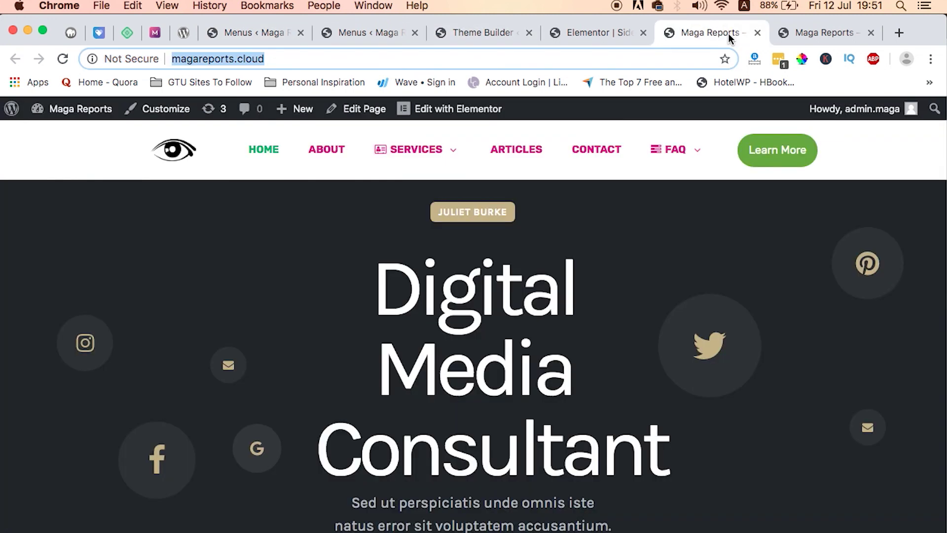
click(840, 36)
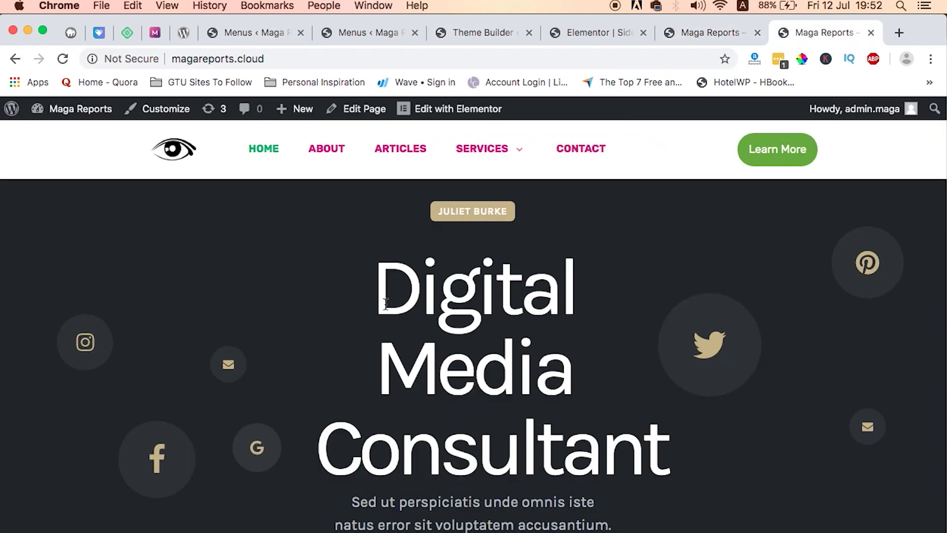
click(61, 59)
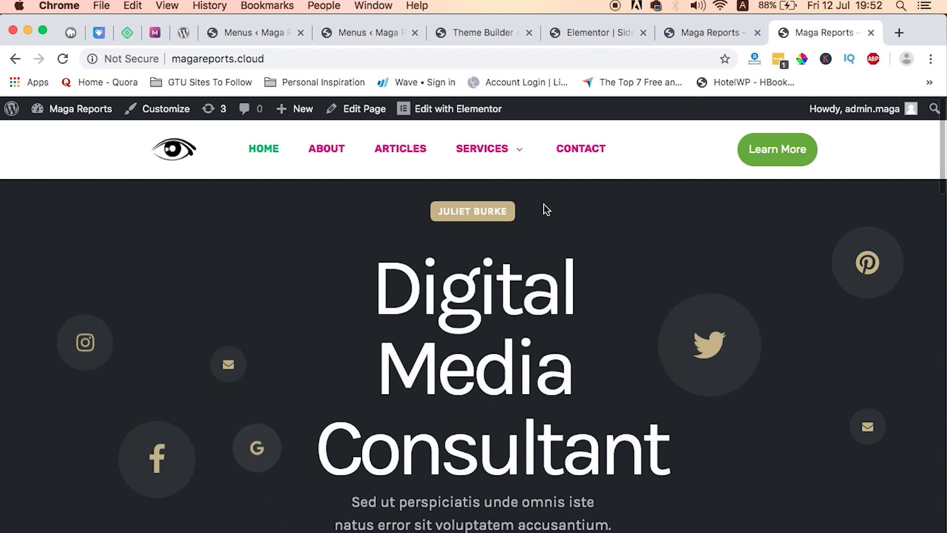
mouse_move(481, 148)
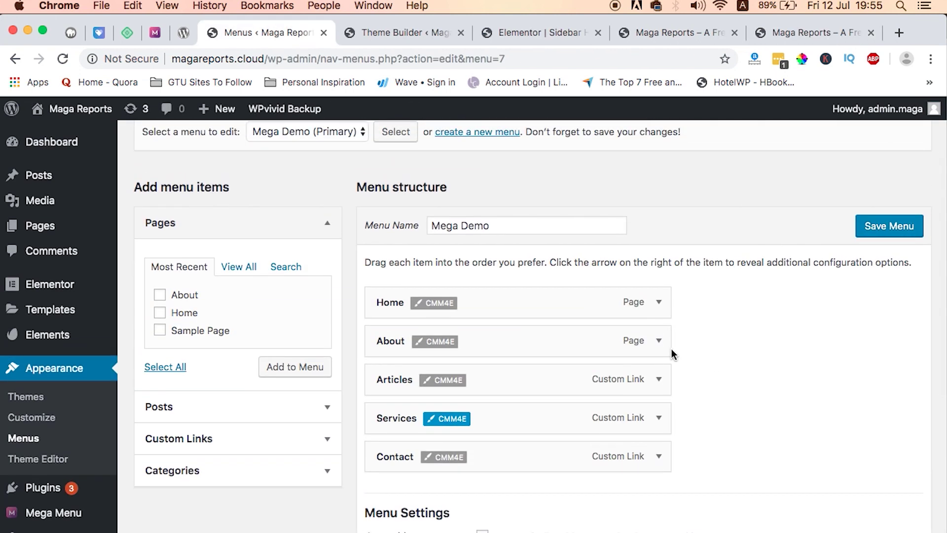
Open the About item's CMM4E settings, enable Mega Menu for it, and check the header menu on the live homepage for comparison.
click(439, 342)
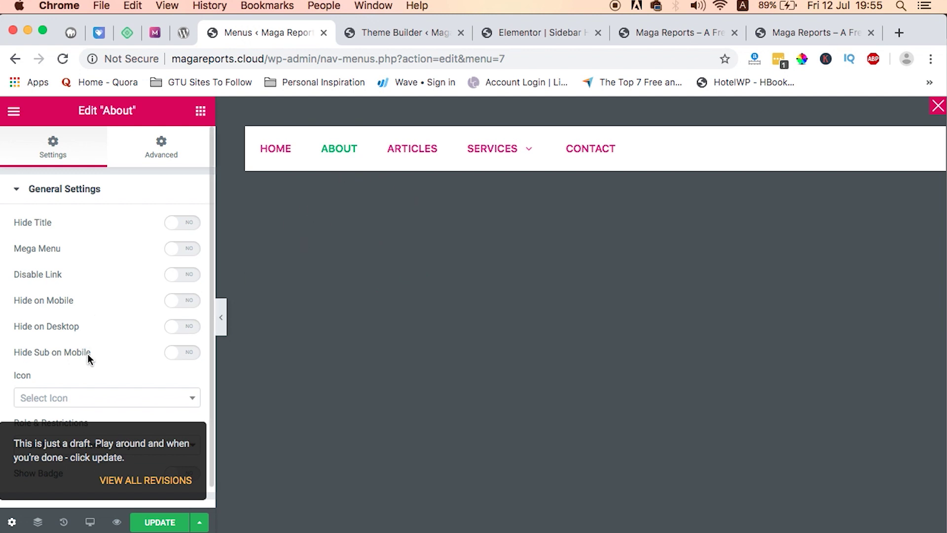
click(193, 249)
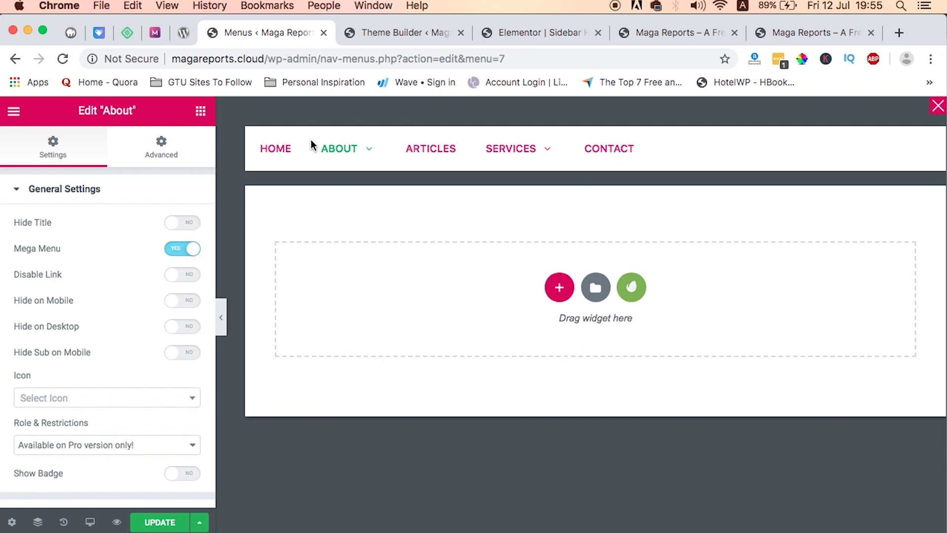
click(652, 30)
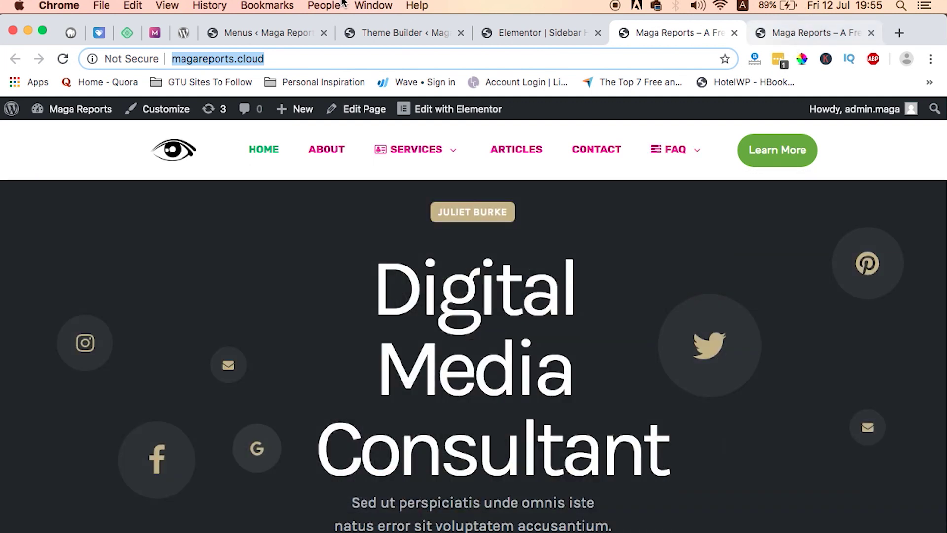
click(241, 35)
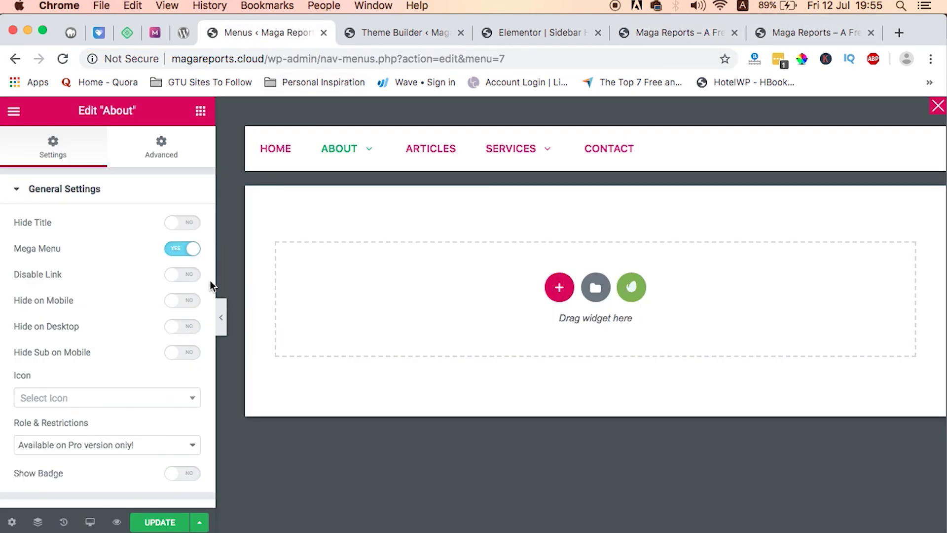
Set the About menu item's icon to android.
click(73, 405)
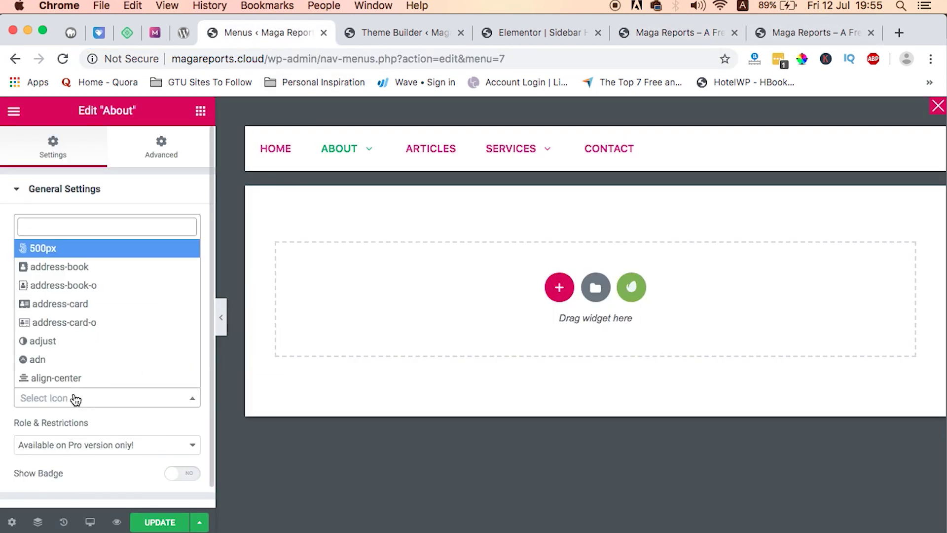
click(75, 400)
click(72, 398)
scroll(80, 321, down, 5)
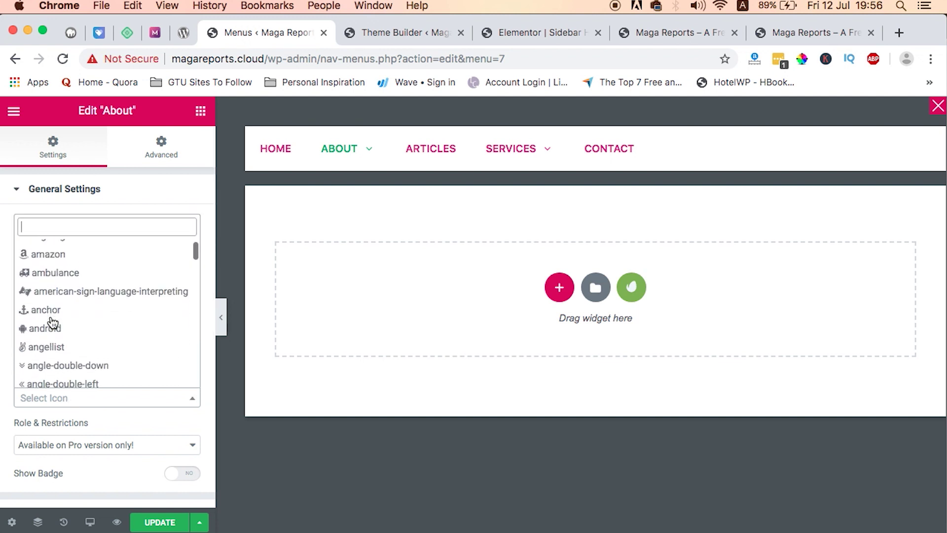
click(50, 329)
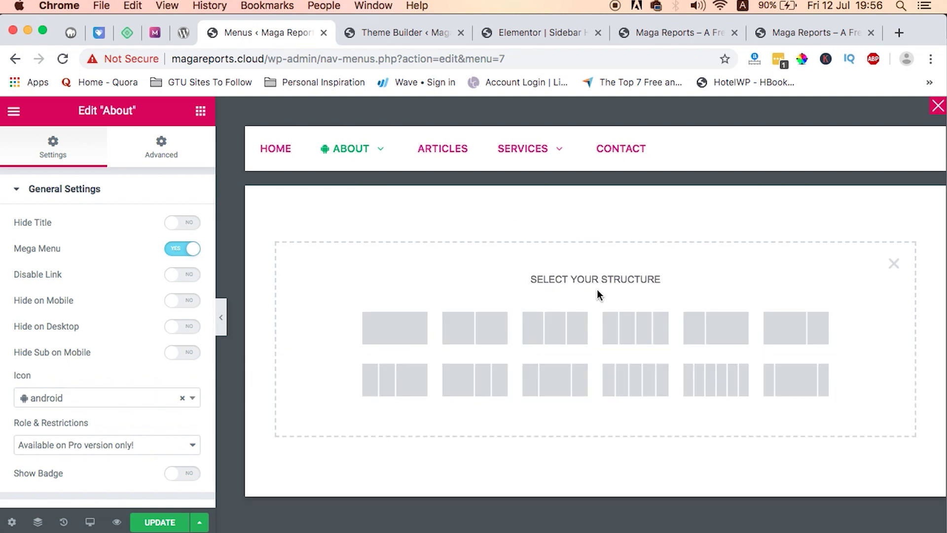
Try a four-column section in the About mega menu panel, and insert the saved Blogs template instead.
click(628, 339)
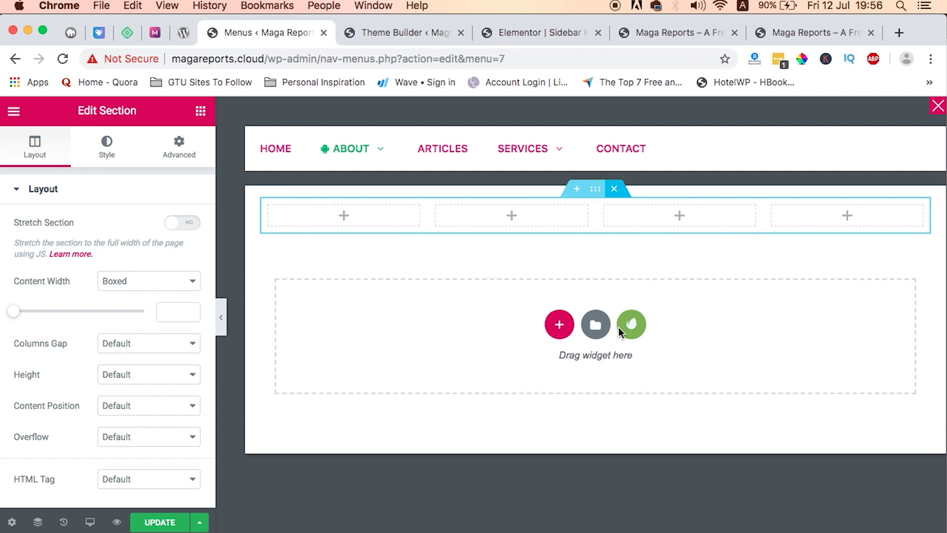
click(596, 285)
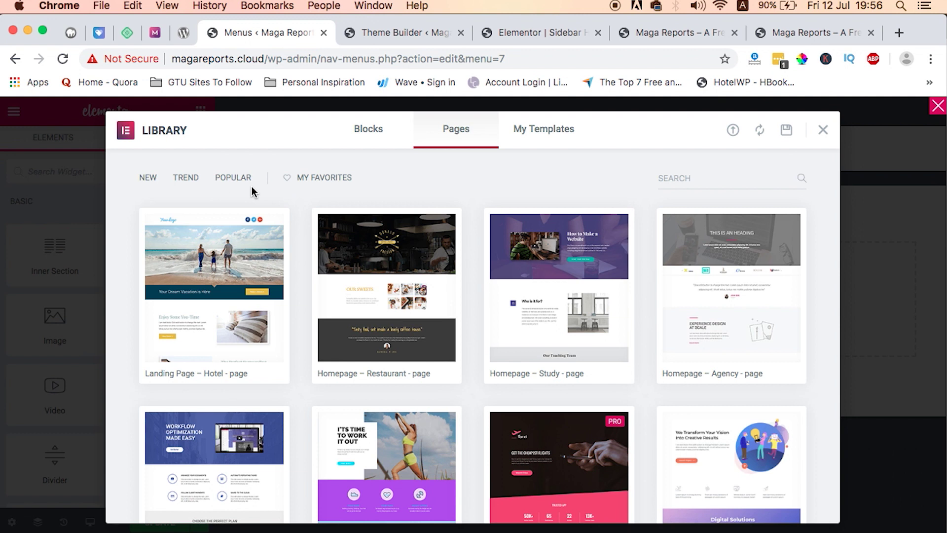
click(535, 132)
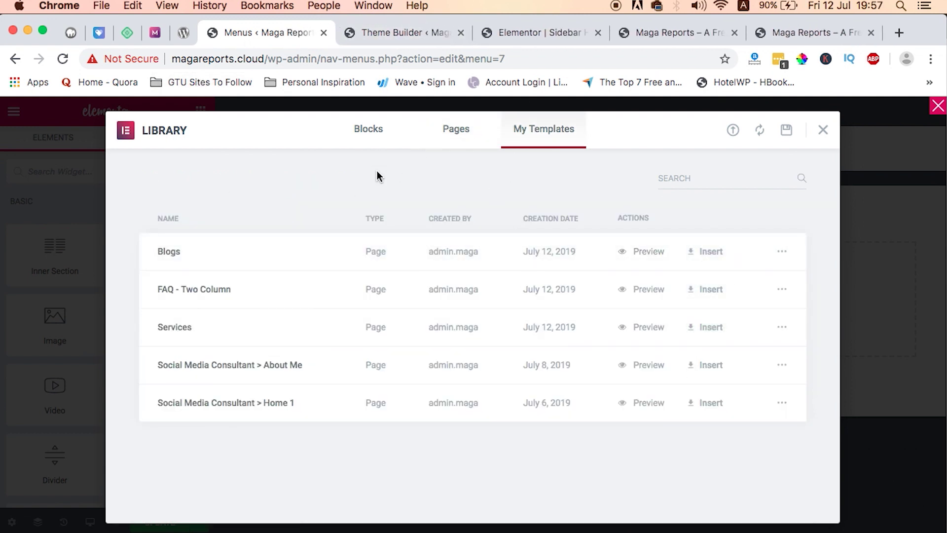
click(718, 249)
click(409, 367)
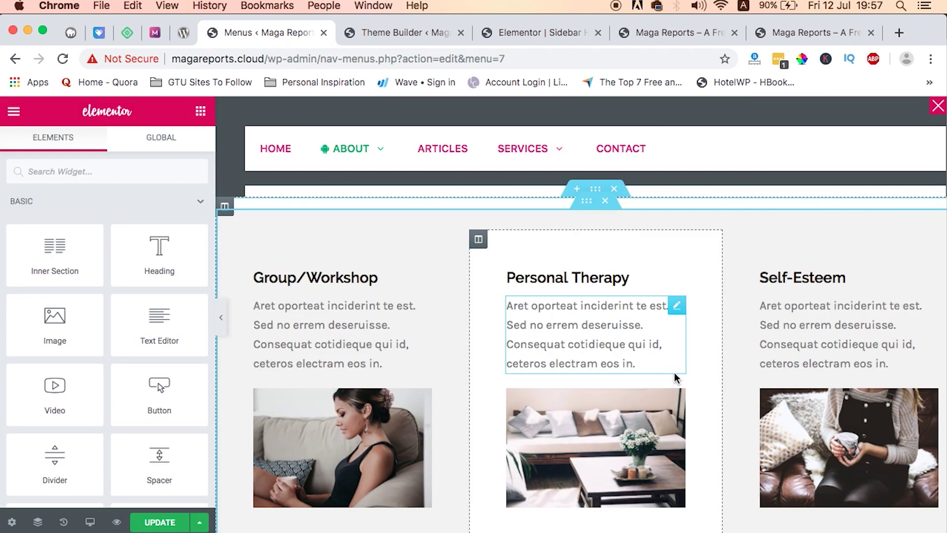
Examine both rows of the inserted template in the About mega menu, including at full canvas width without the editing panel.
scroll(675, 378, down, 5)
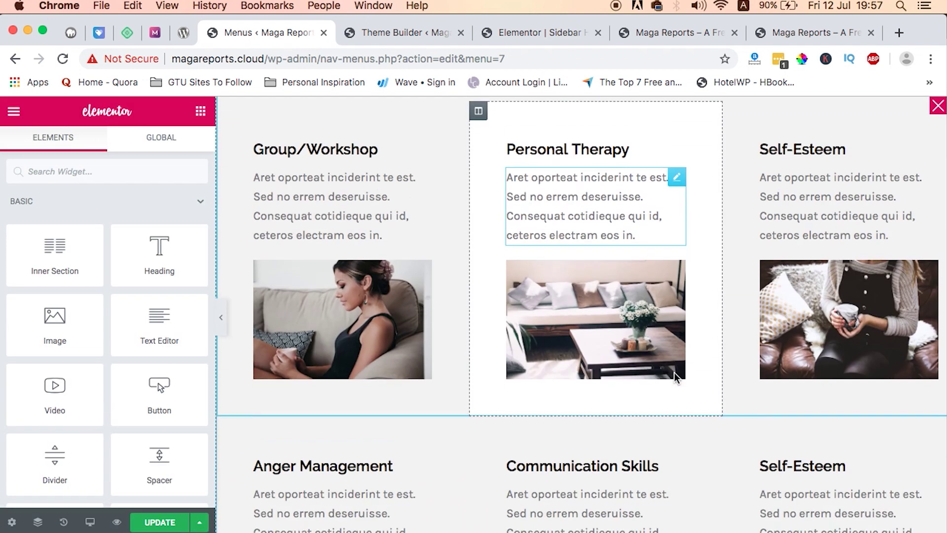
scroll(674, 378, up, 1)
scroll(674, 372, up, 4)
scroll(674, 372, down, 5)
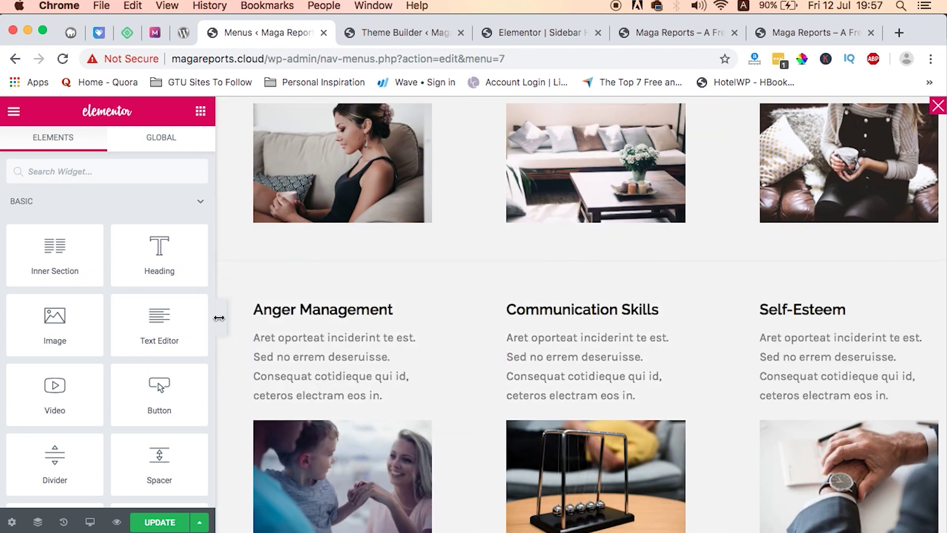
click(218, 321)
scroll(539, 296, up, 5)
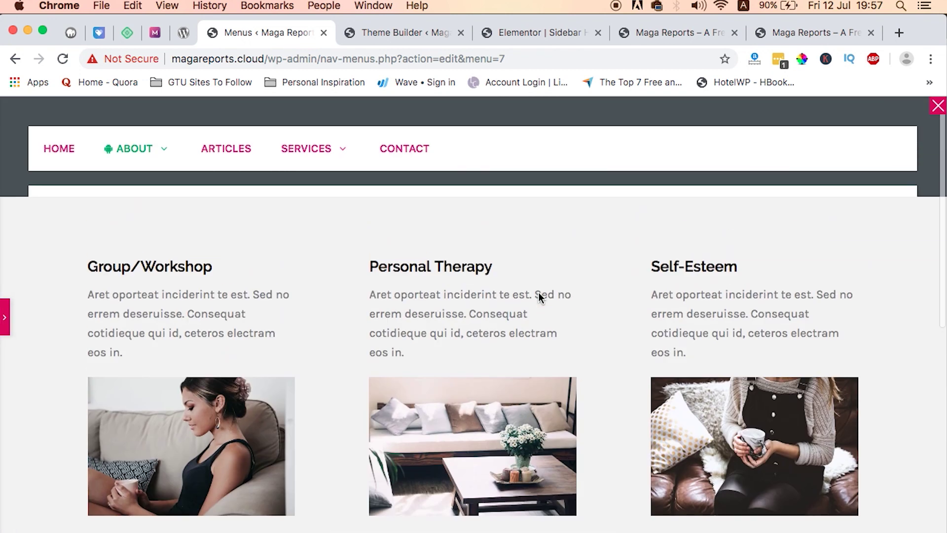
scroll(539, 296, down, 8)
scroll(539, 296, up, 7)
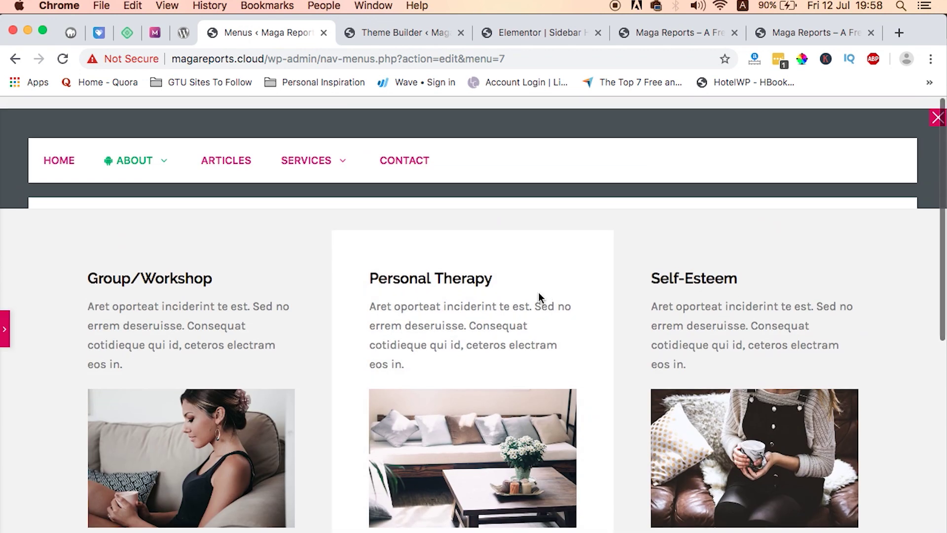
scroll(416, 303, down, 3)
scroll(418, 298, down, 4)
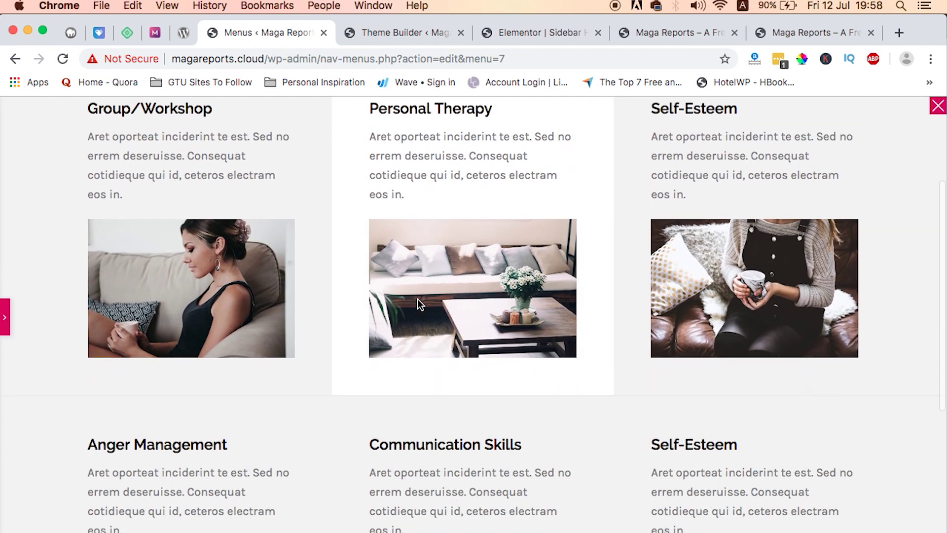
scroll(417, 298, up, 5)
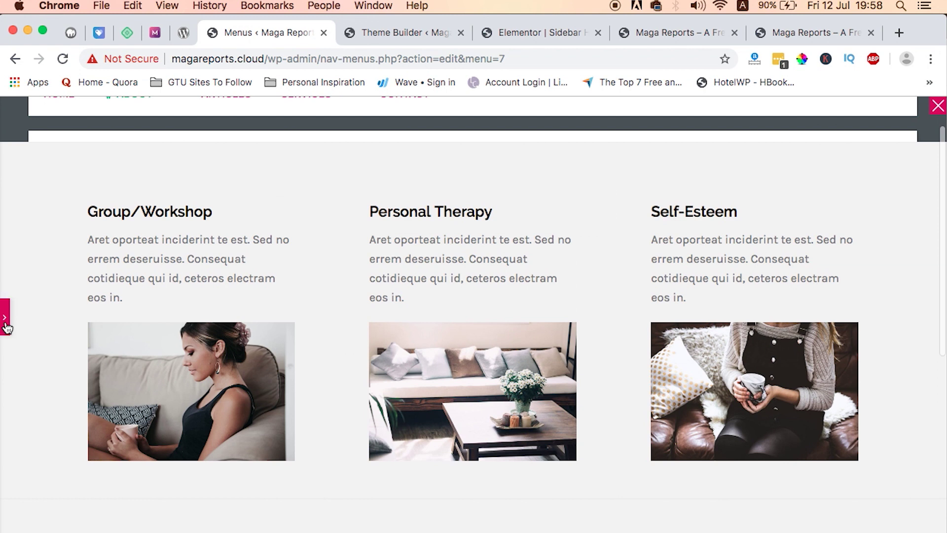
click(6, 326)
Delete the description texts under Group/Workshop, Personal Therapy and Self-Esteem in the first row.
scroll(498, 249, up, 2)
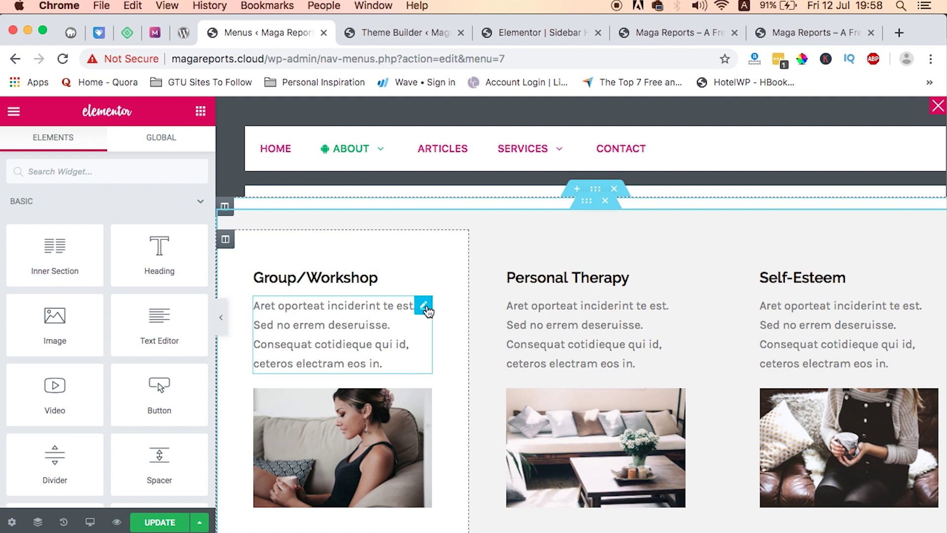
right_click(427, 310)
click(481, 516)
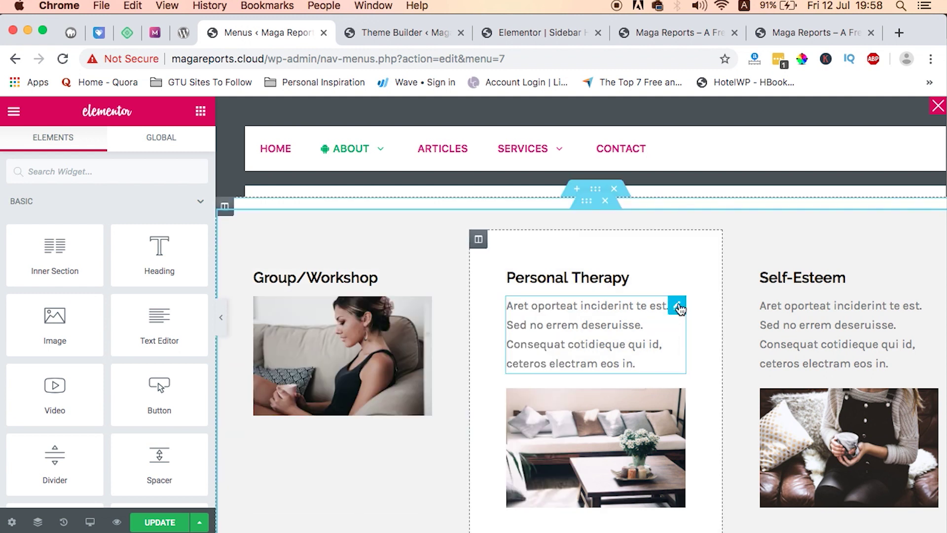
right_click(678, 308)
click(696, 516)
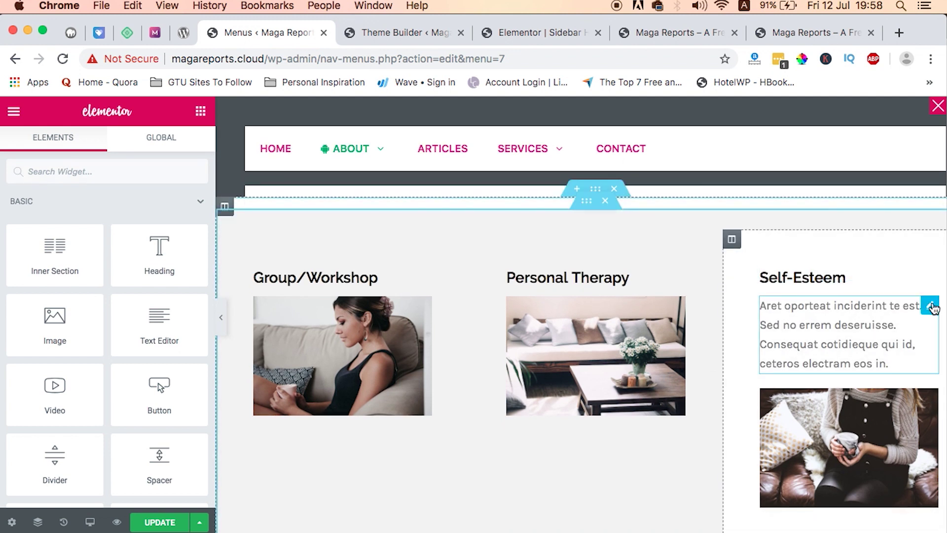
right_click(931, 307)
click(914, 514)
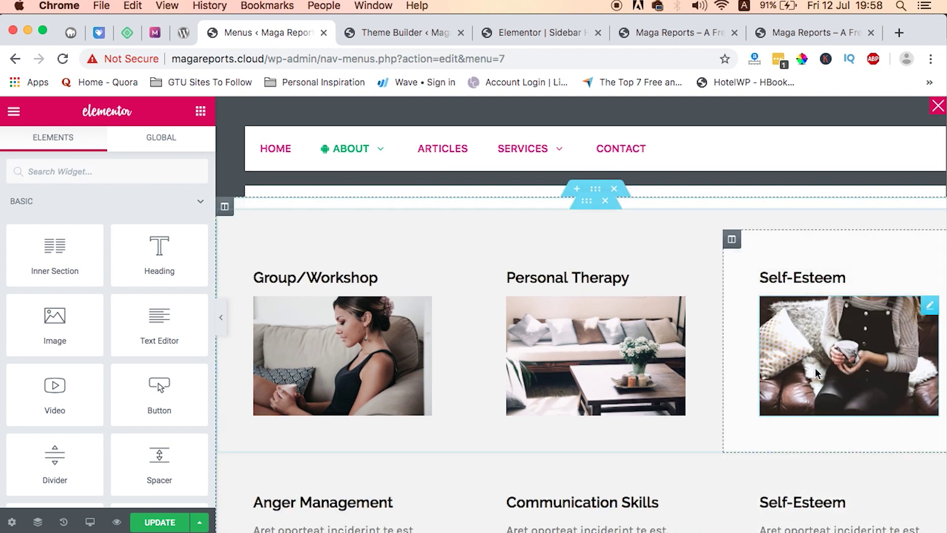
Delete the description texts under Self-Esteem, Communication Skills and Anger Management in the second row.
scroll(817, 374, down, 7)
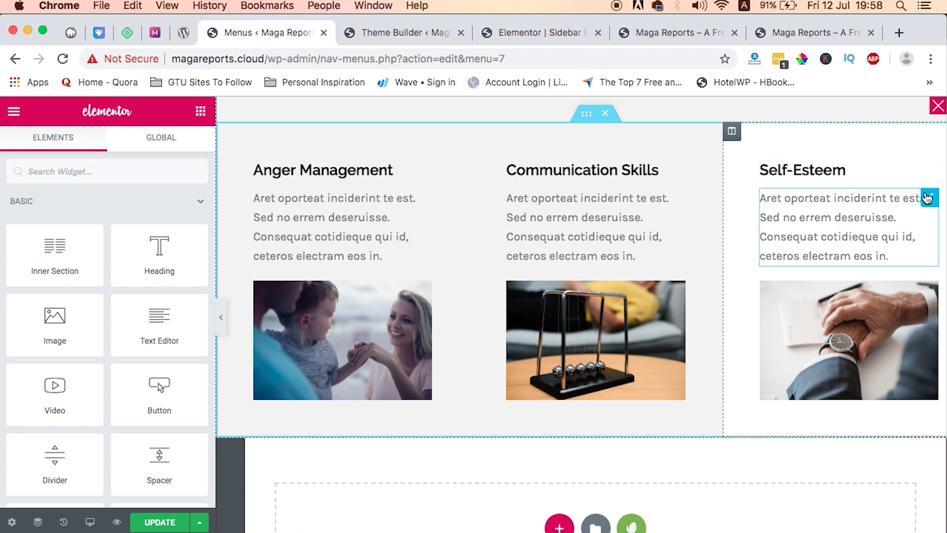
right_click(927, 195)
click(858, 407)
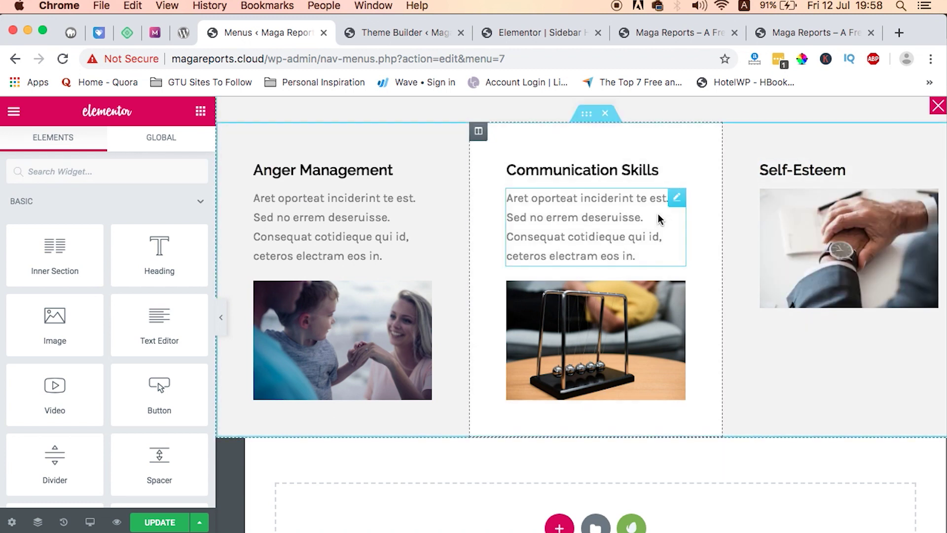
right_click(675, 209)
click(686, 415)
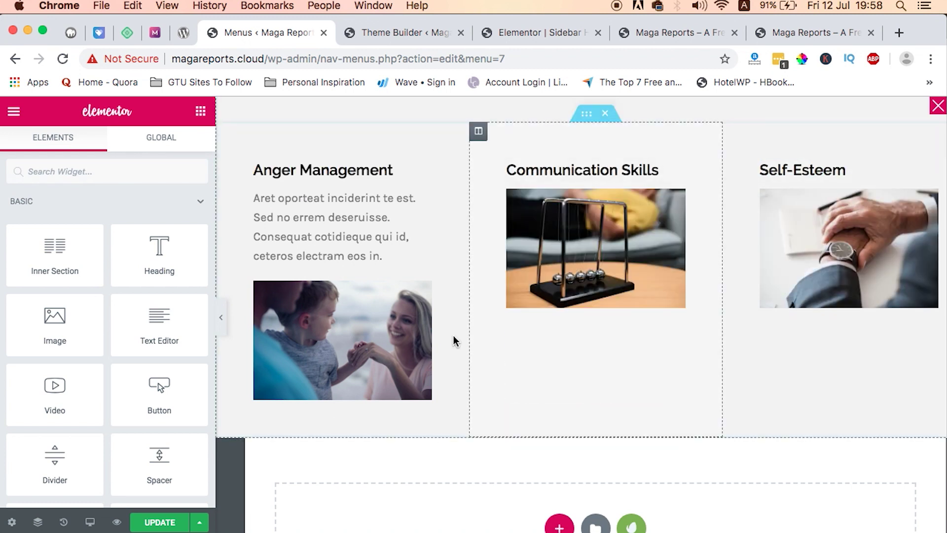
right_click(422, 204)
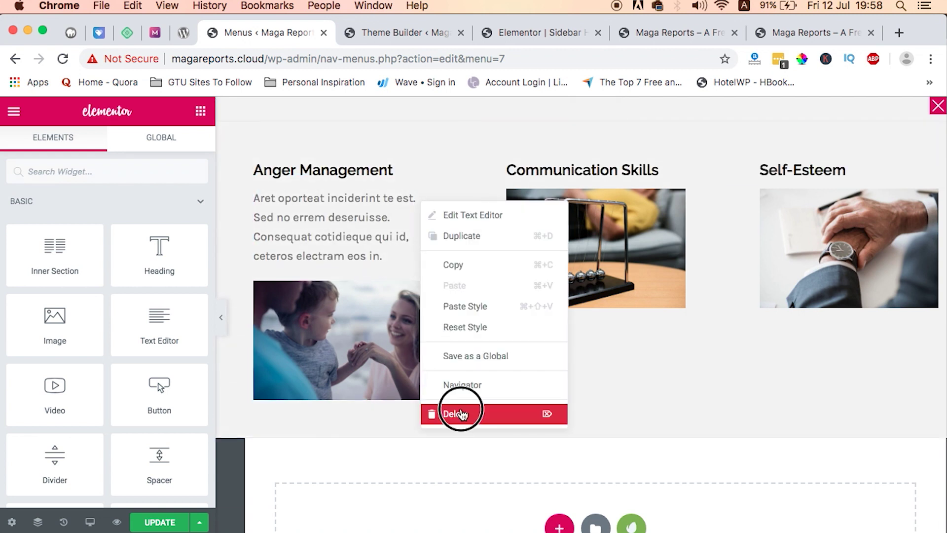
click(454, 416)
Set the padding of the first row's inner section to 0 on all sides.
scroll(604, 322, up, 6)
scroll(604, 322, down, 3)
scroll(605, 322, up, 1)
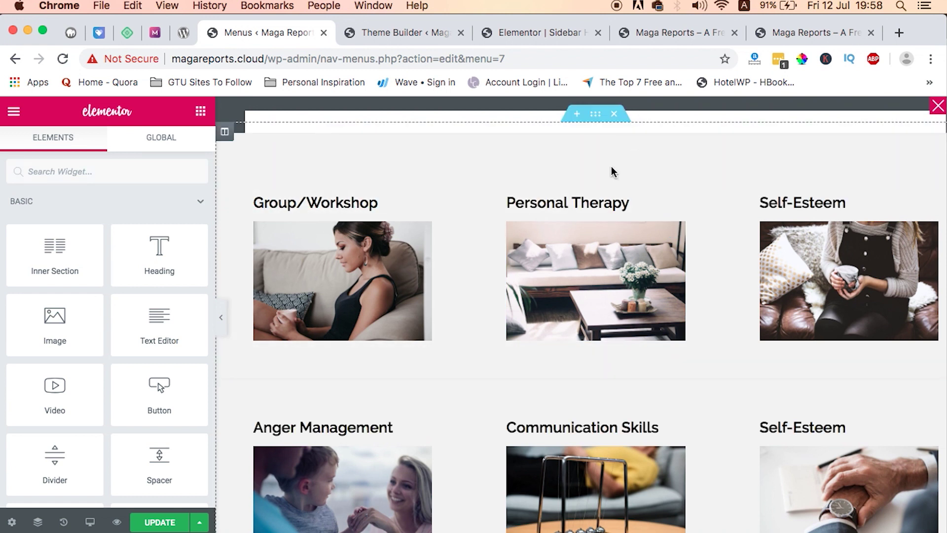
click(586, 126)
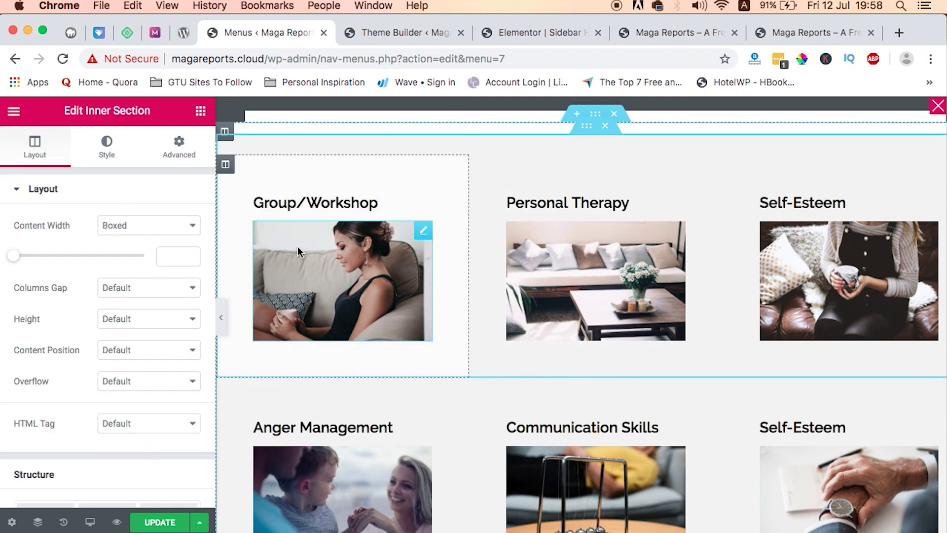
click(170, 153)
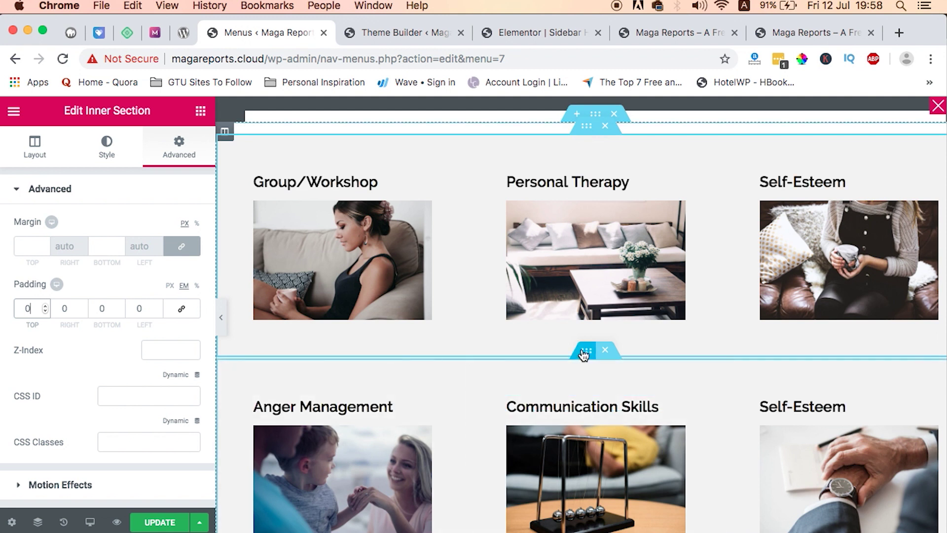
Set the second row's inner section to 0 px top and bottom margin and 0 px padding on all sides.
click(587, 350)
click(170, 148)
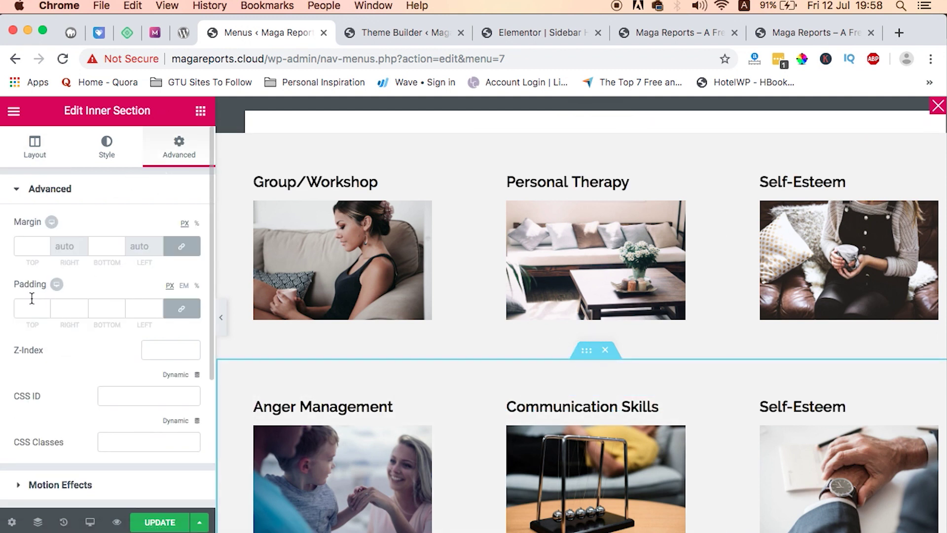
click(183, 310)
click(181, 246)
scroll(540, 328, down, 4)
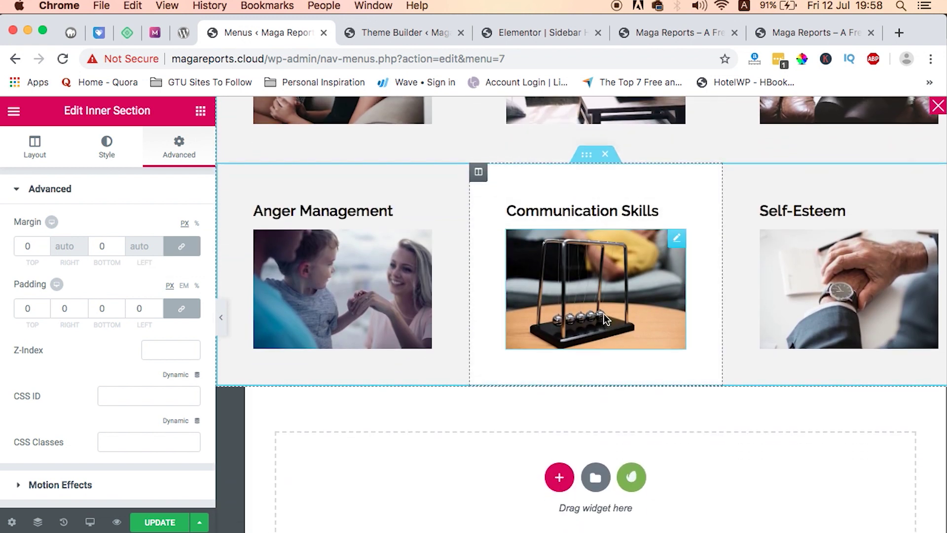
Set the padding of the columns in both rows to 0 px on all sides, starting with the Group/Workshop column.
scroll(604, 314, up, 5)
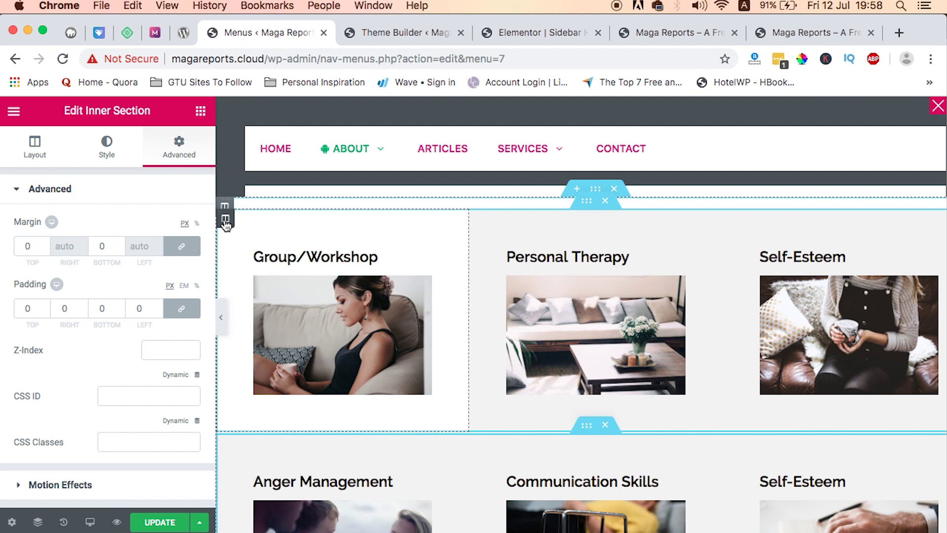
click(226, 220)
click(179, 144)
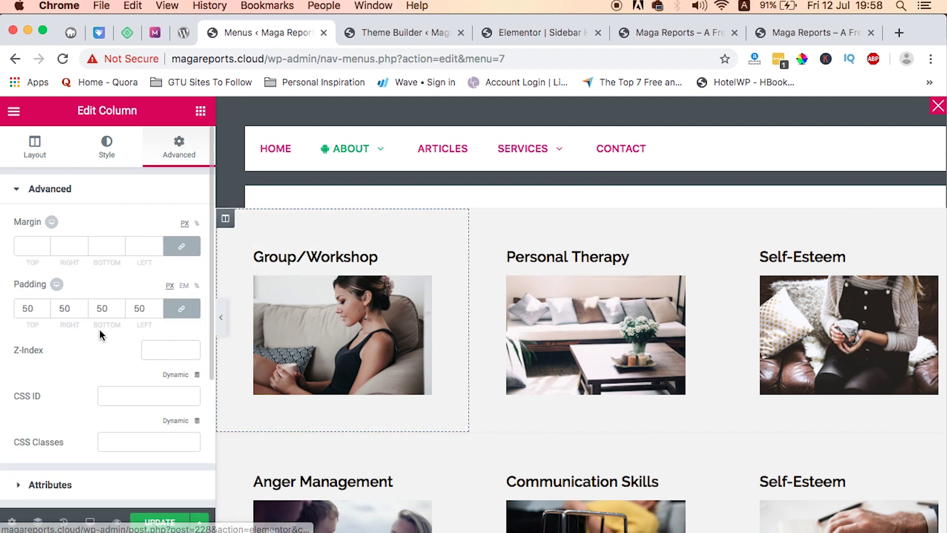
text(0)
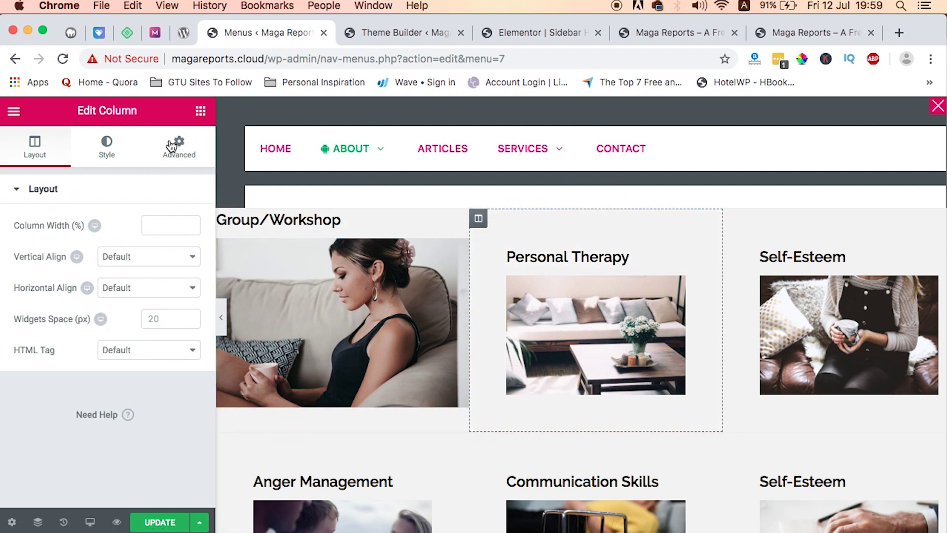
click(179, 148)
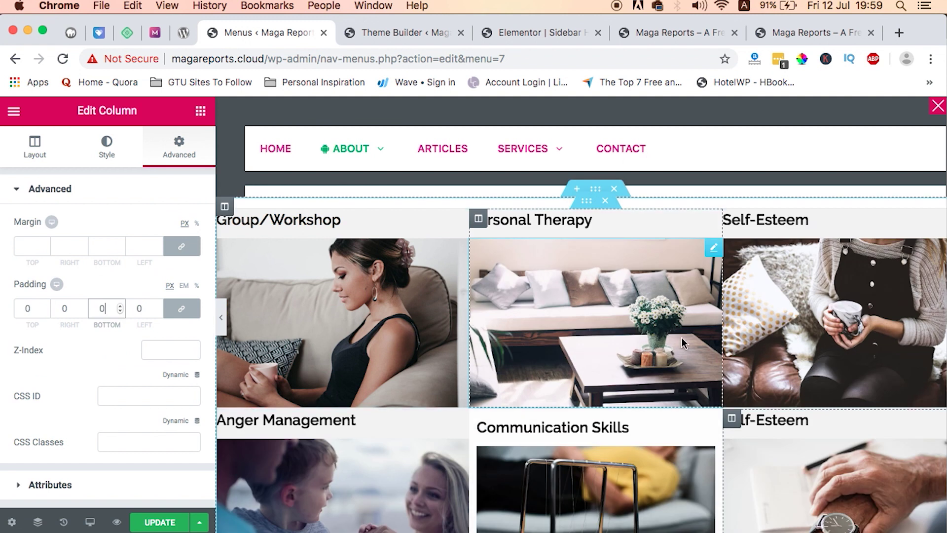
Set the top padding of the first row's inner section to 2 em.
click(587, 203)
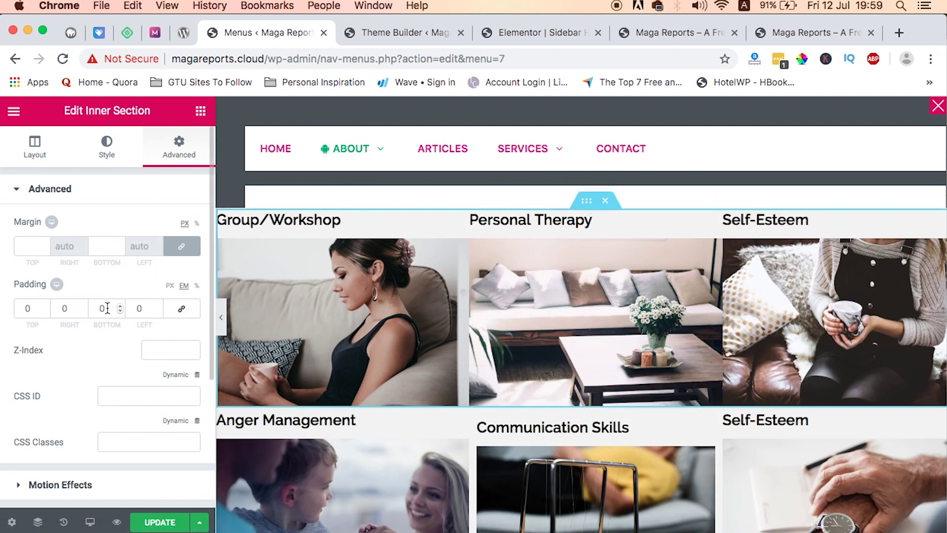
click(26, 309)
text(2)
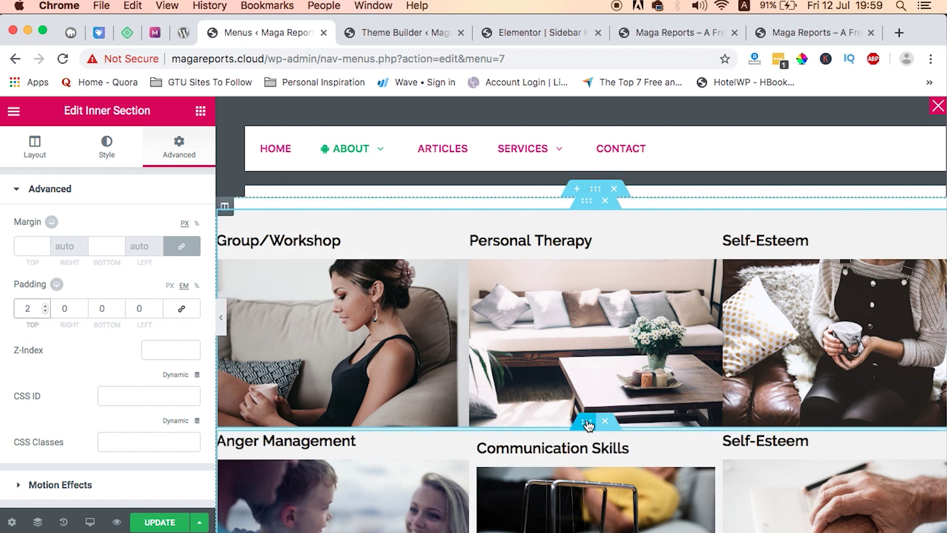
Set the top padding of the second row's inner section to 2 px and preview the panel at full width.
click(594, 427)
click(193, 309)
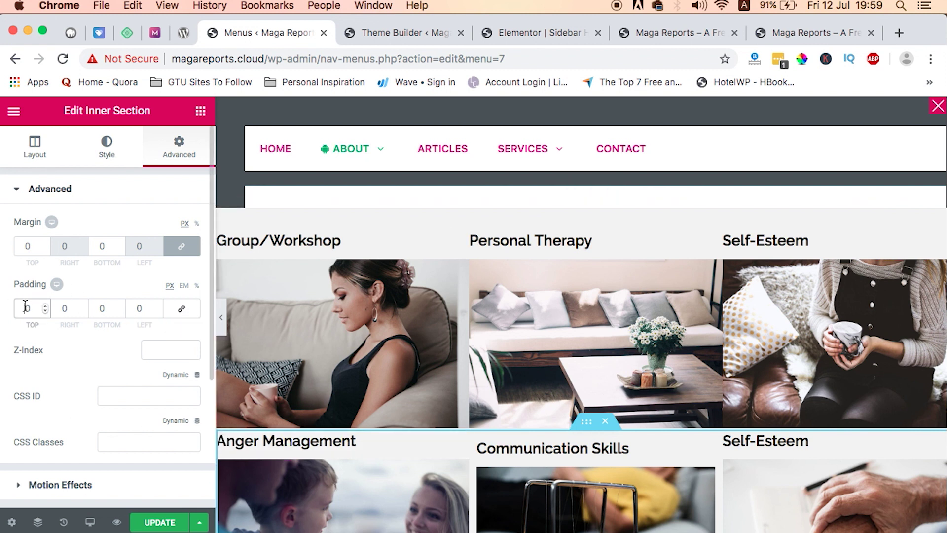
text(2)
scroll(632, 375, down, 5)
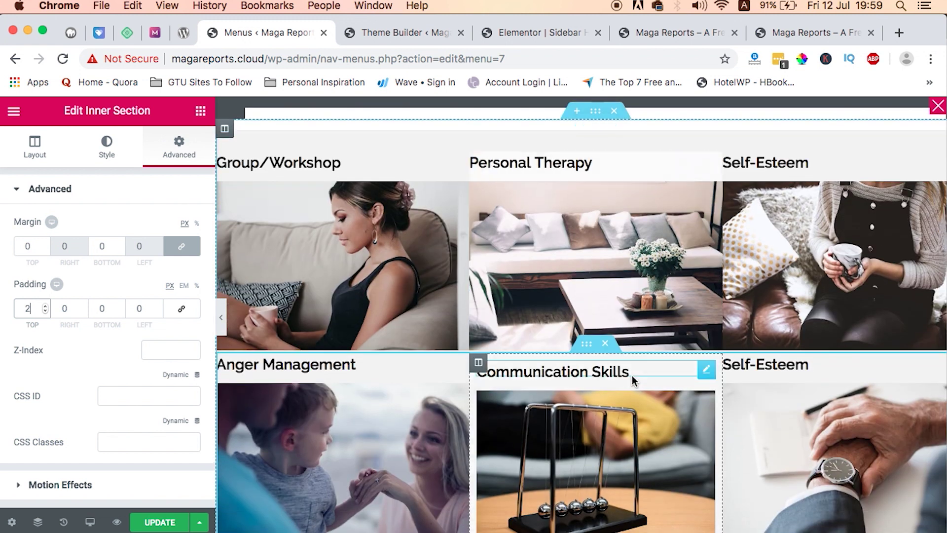
scroll(632, 375, down, 3)
scroll(632, 375, up, 7)
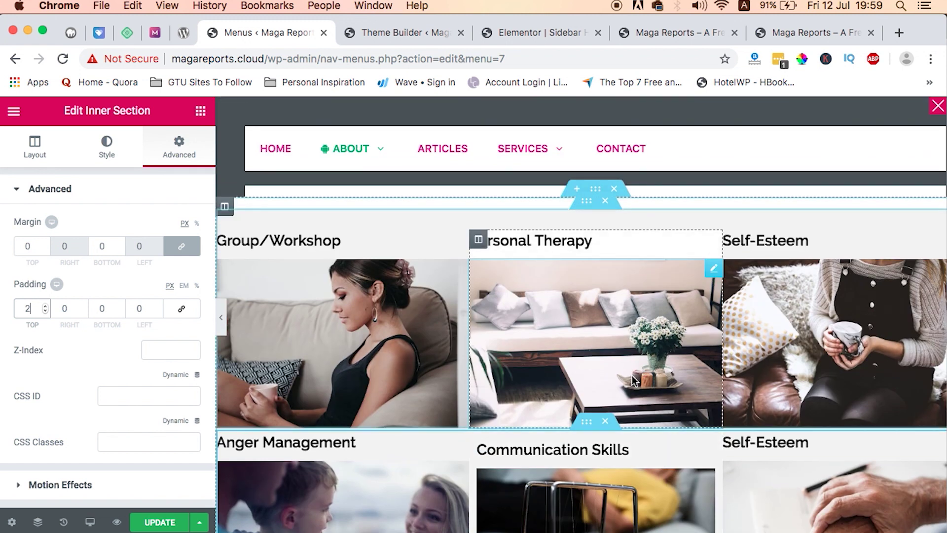
click(221, 317)
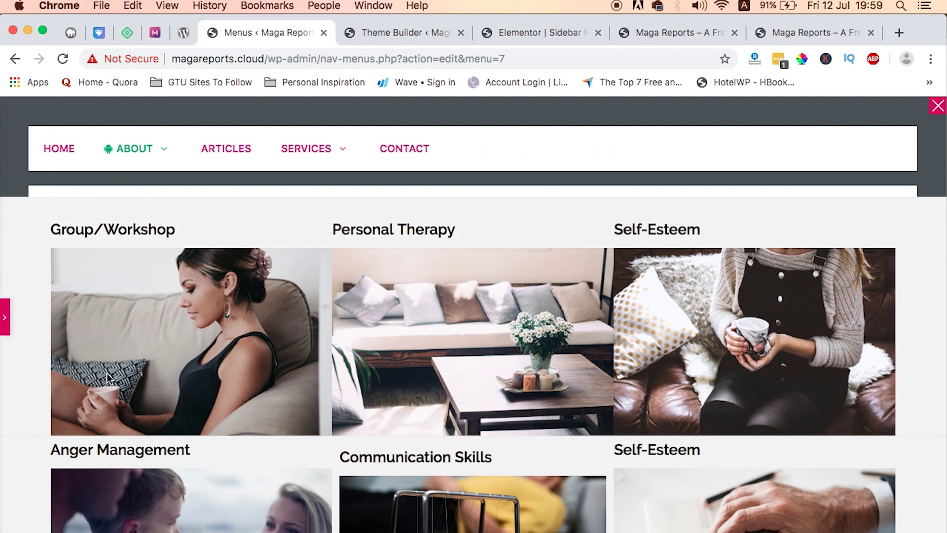
click(4, 322)
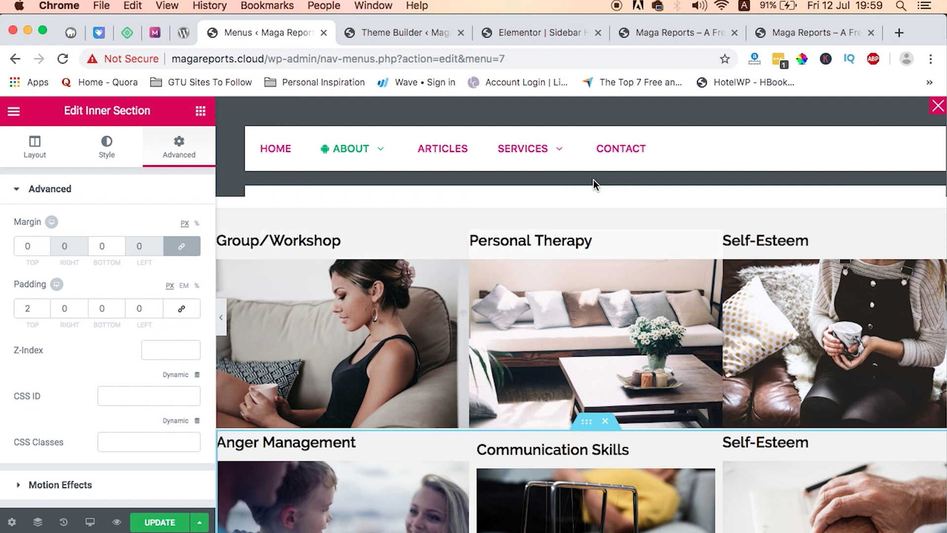
Save the About mega menu panel and check its layout on the reloaded live home page.
click(596, 188)
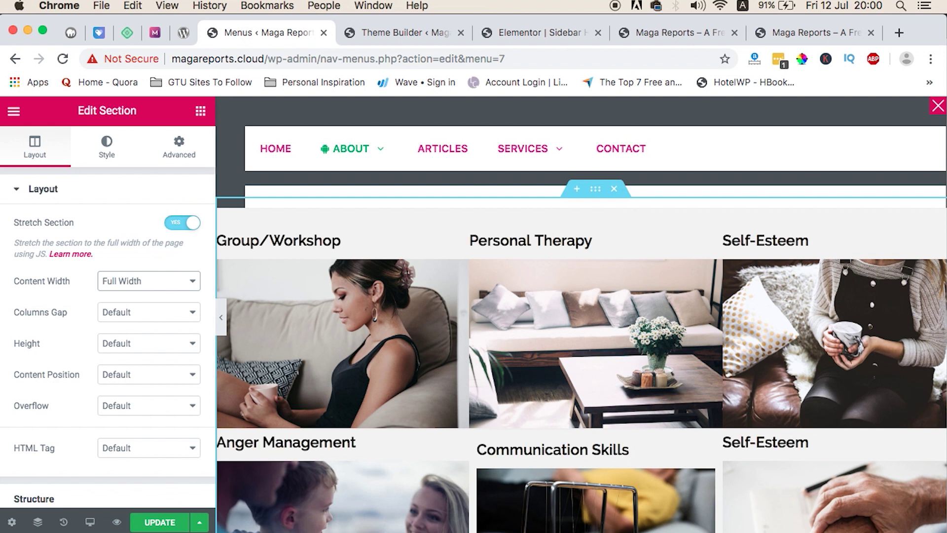
click(159, 522)
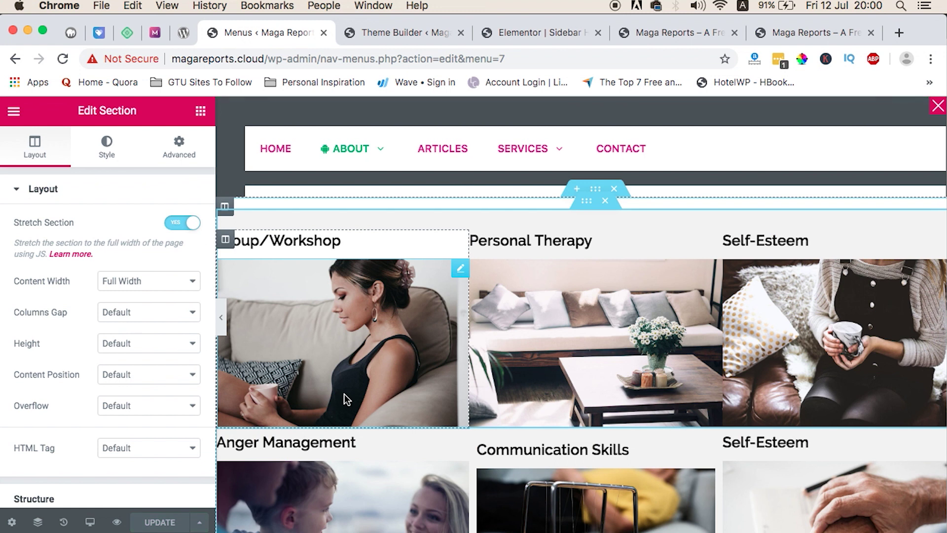
click(789, 39)
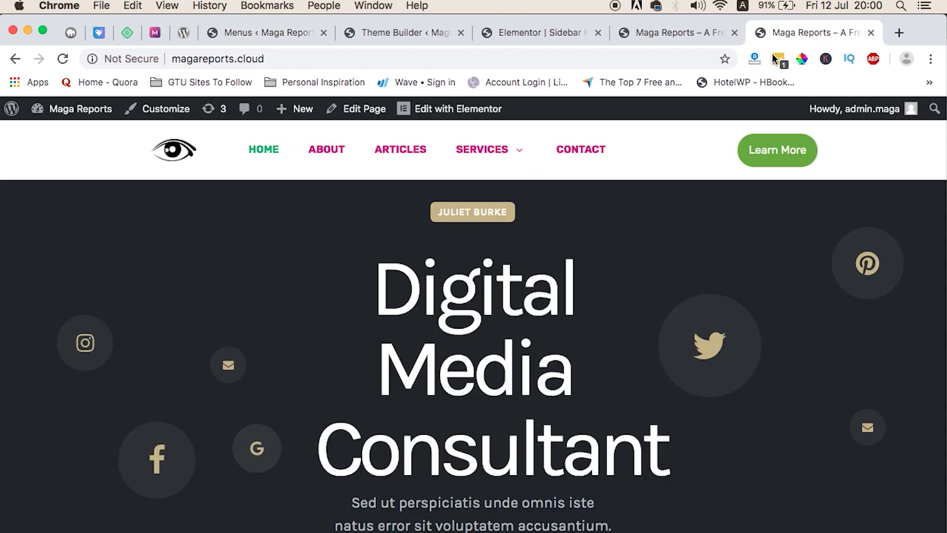
click(63, 59)
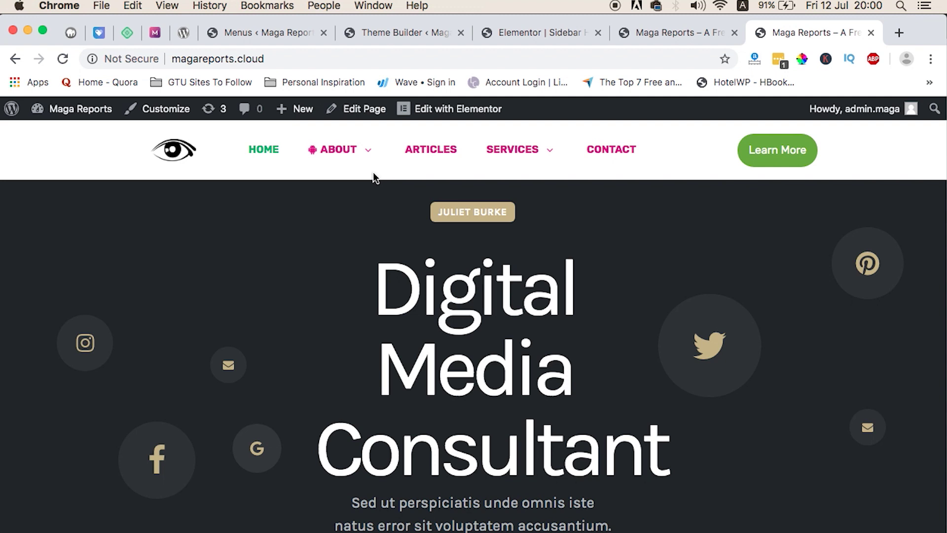
mouse_move(373, 175)
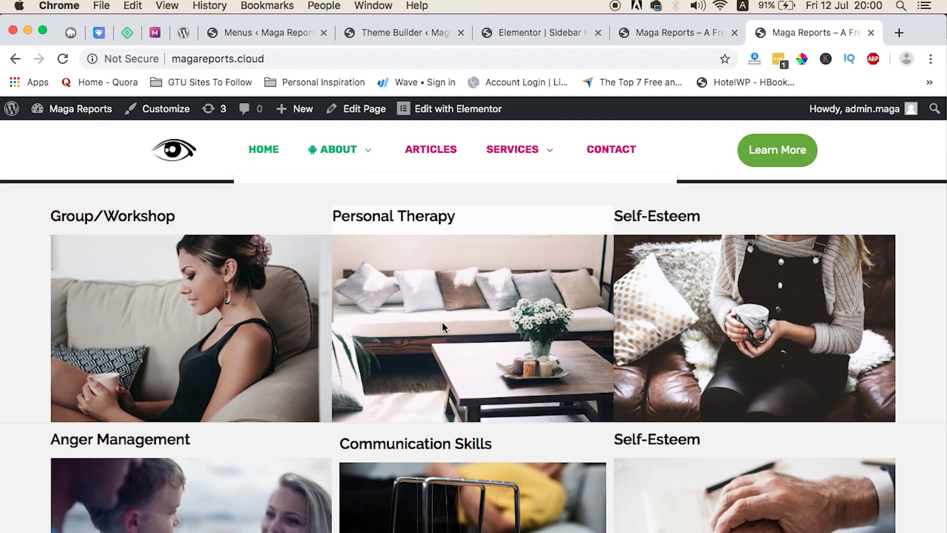
scroll(457, 366, down, 5)
scroll(457, 366, up, 5)
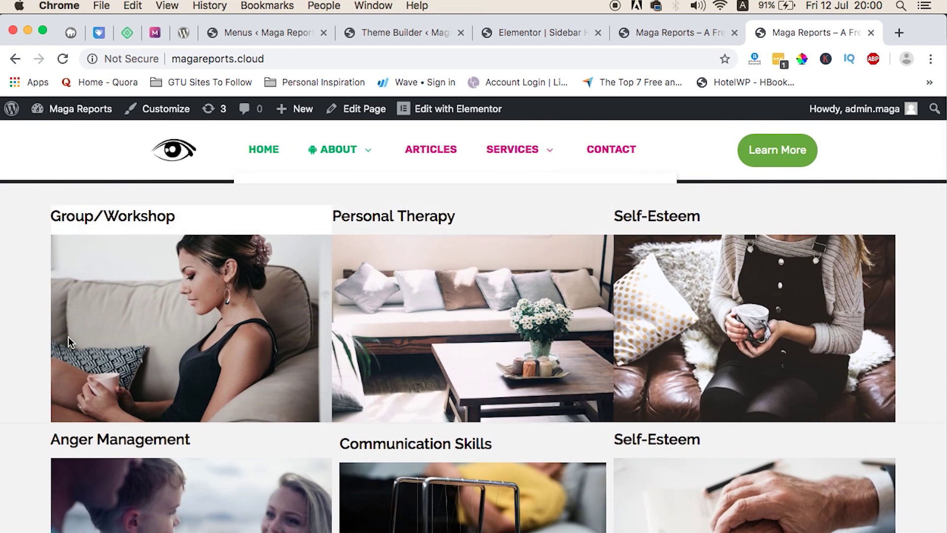
scroll(348, 400, down, 1)
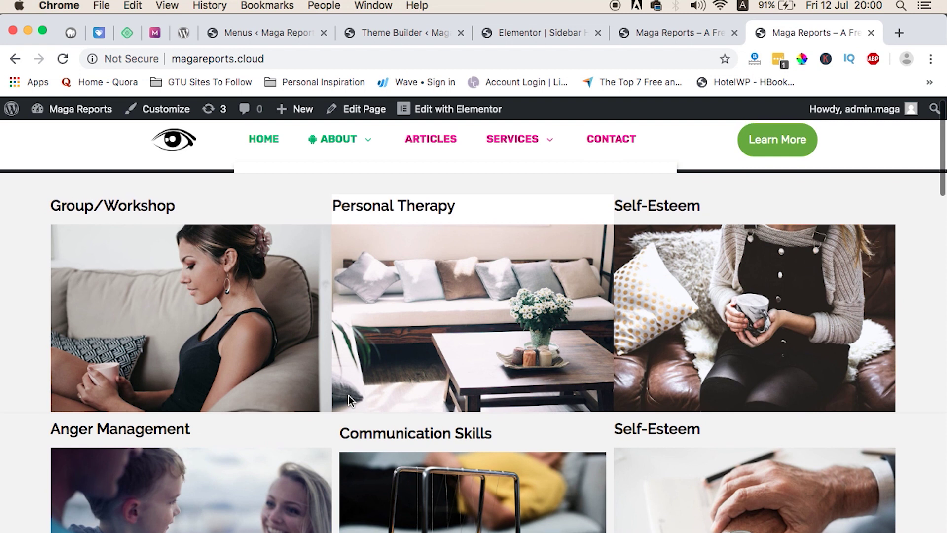
scroll(348, 400, up, 1)
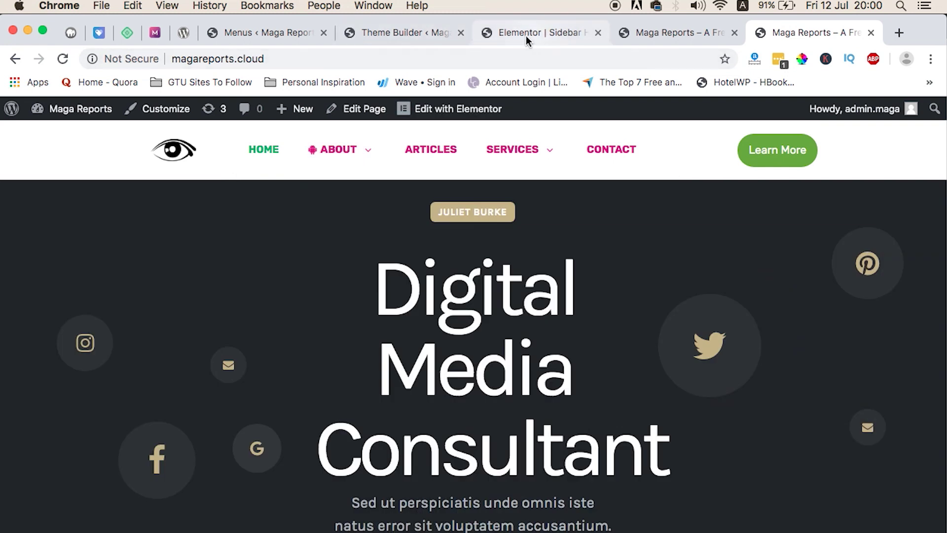
Set the top margin of the About panel's outer section to -20 px and save the panel.
click(526, 33)
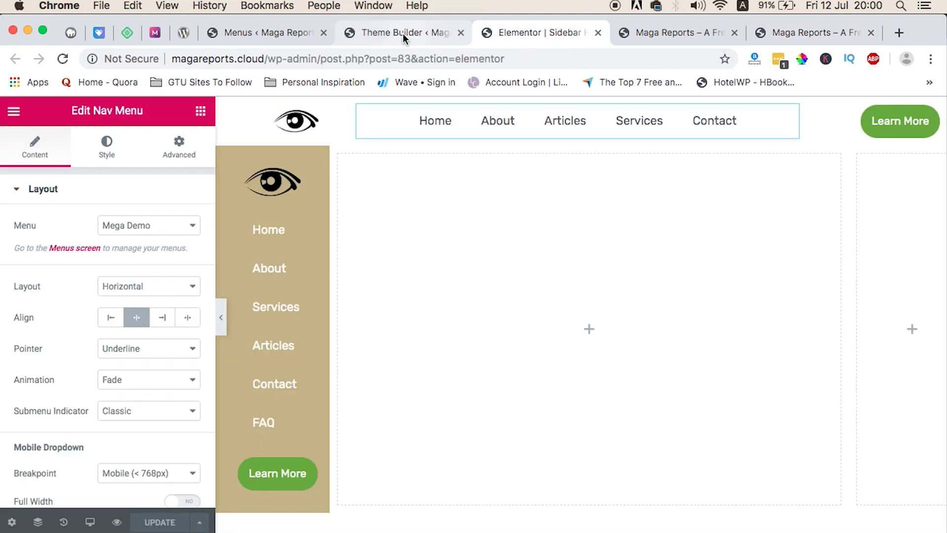
click(402, 32)
click(248, 32)
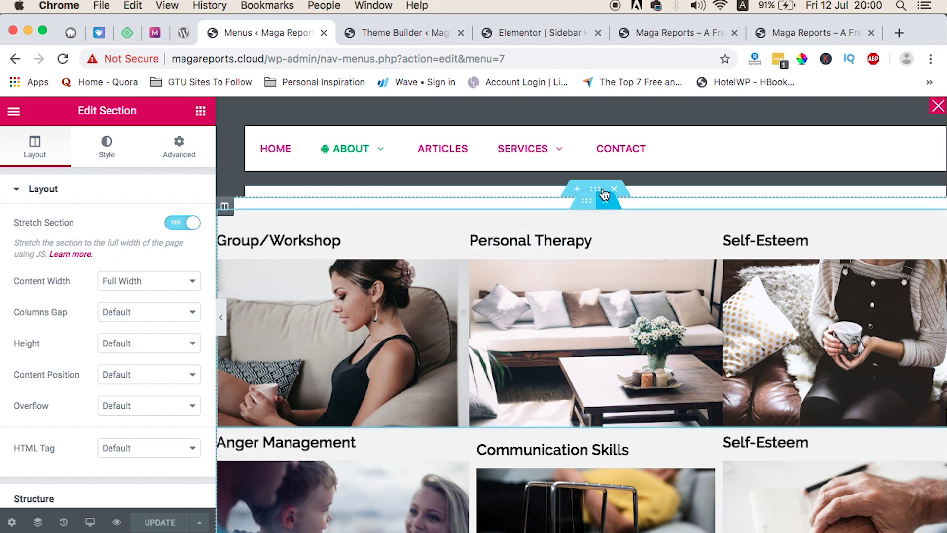
click(179, 148)
double_click(27, 245)
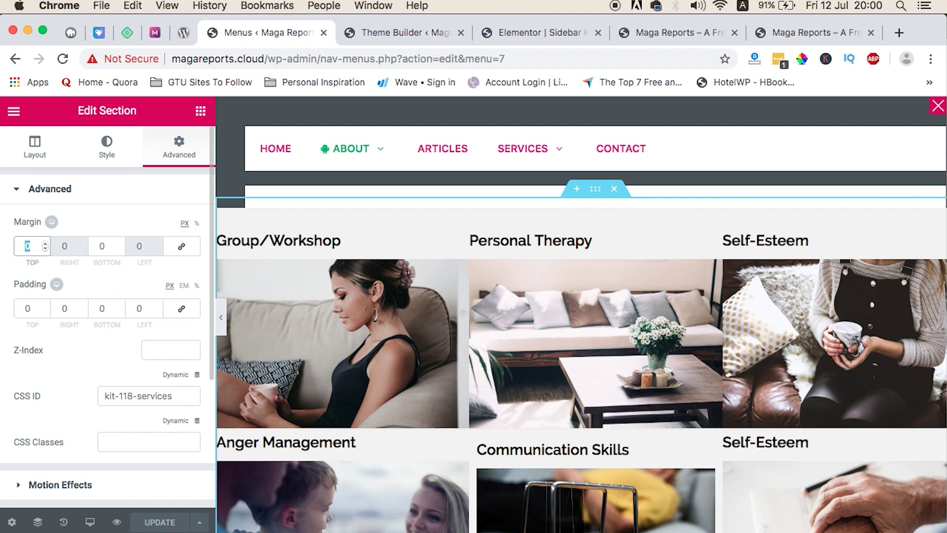
text(20)
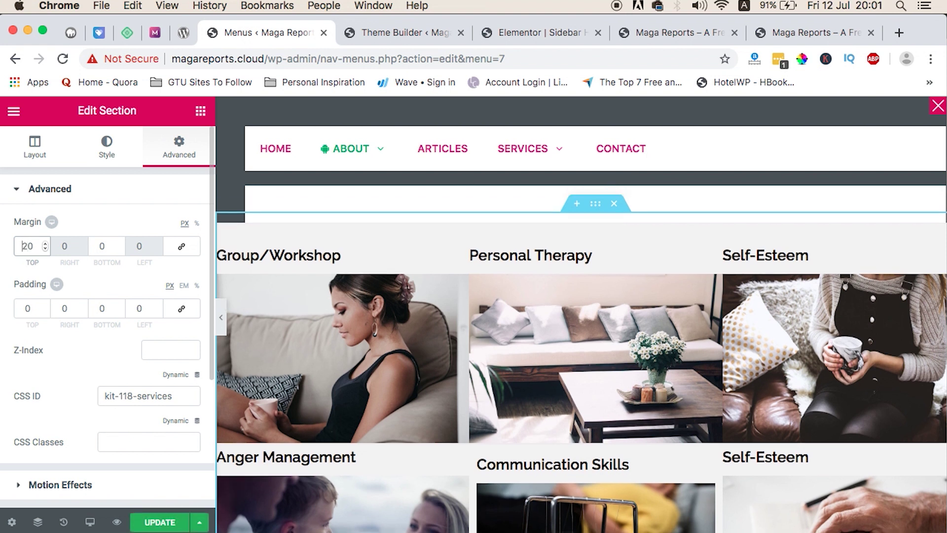
text(-)
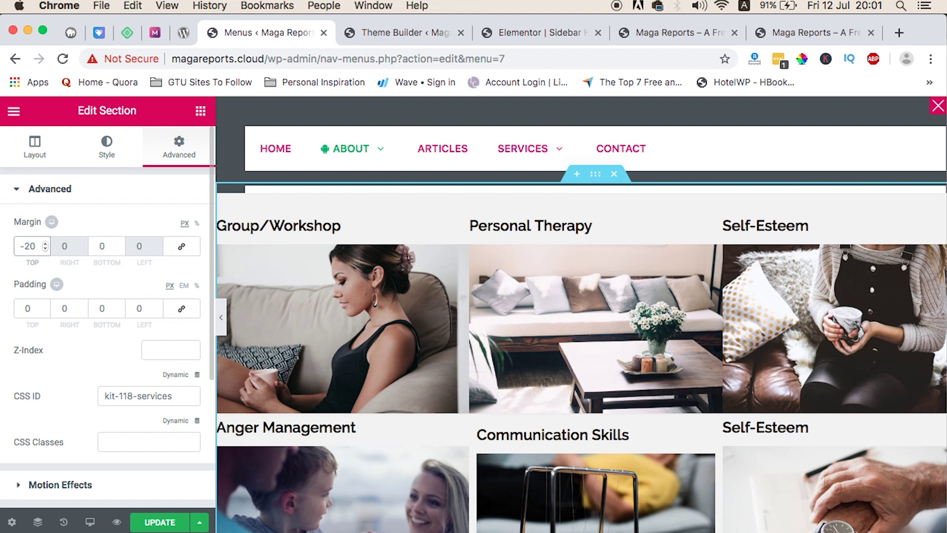
click(167, 524)
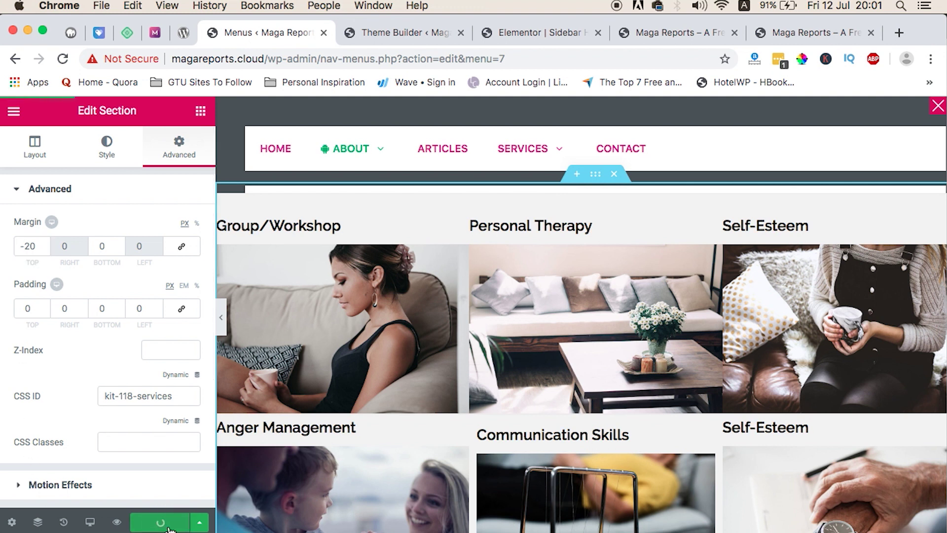
Reload the live home page and examine how the About and Services mega menu panels sit below the header.
key(super+9)
key(super+r)
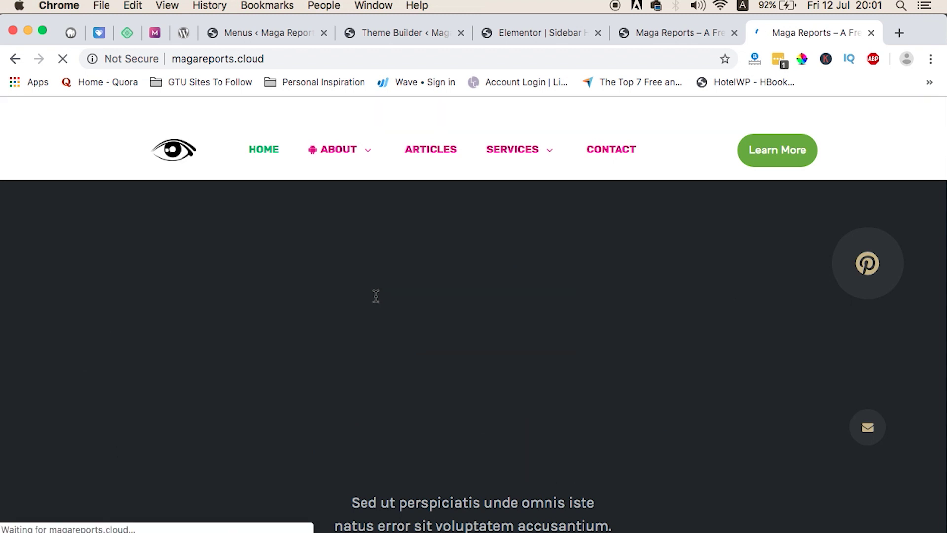
mouse_move(341, 150)
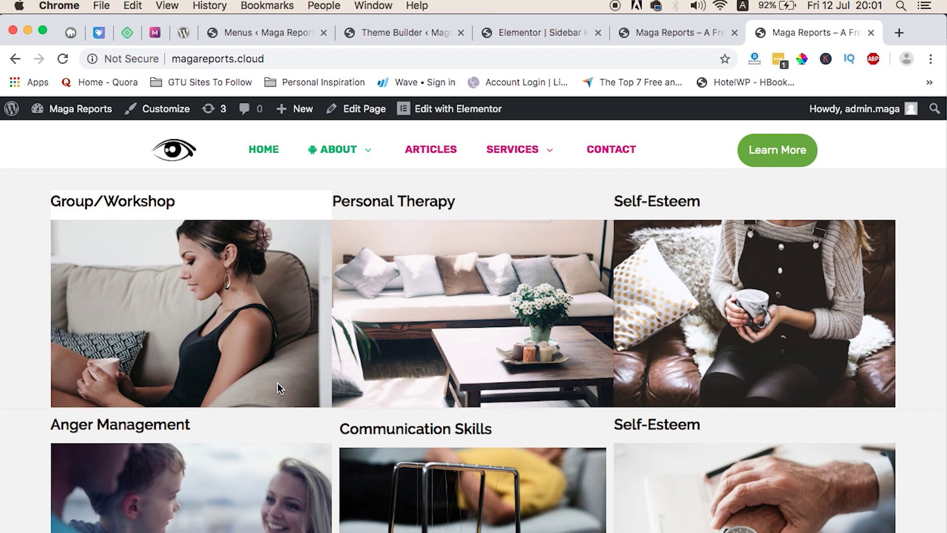
scroll(278, 383, down, 5)
scroll(278, 382, up, 5)
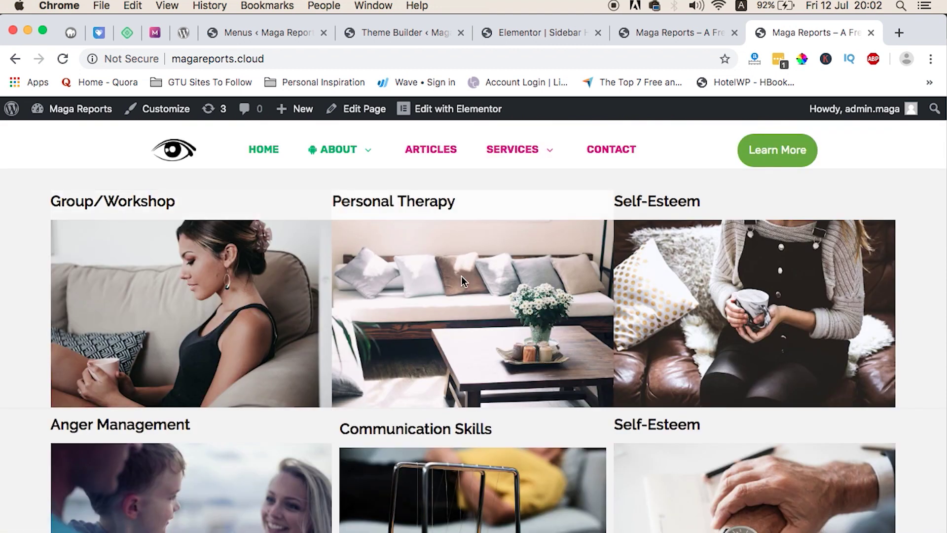
scroll(371, 344, down, 2)
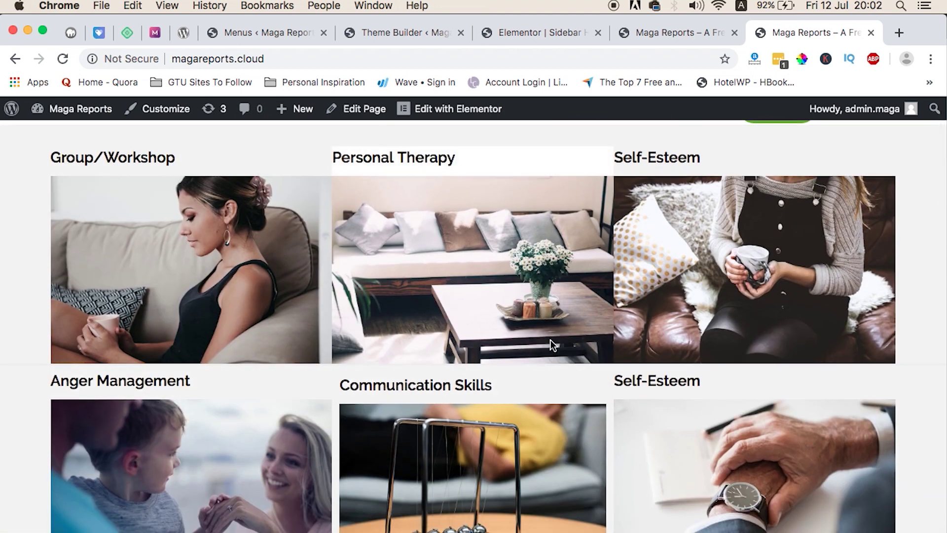
scroll(551, 340, down, 2)
scroll(550, 340, up, 4)
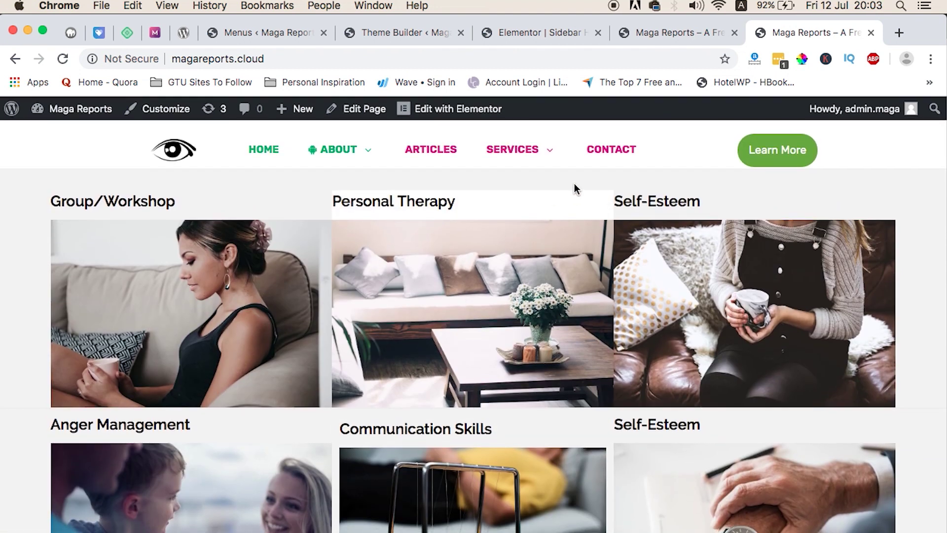
mouse_move(541, 140)
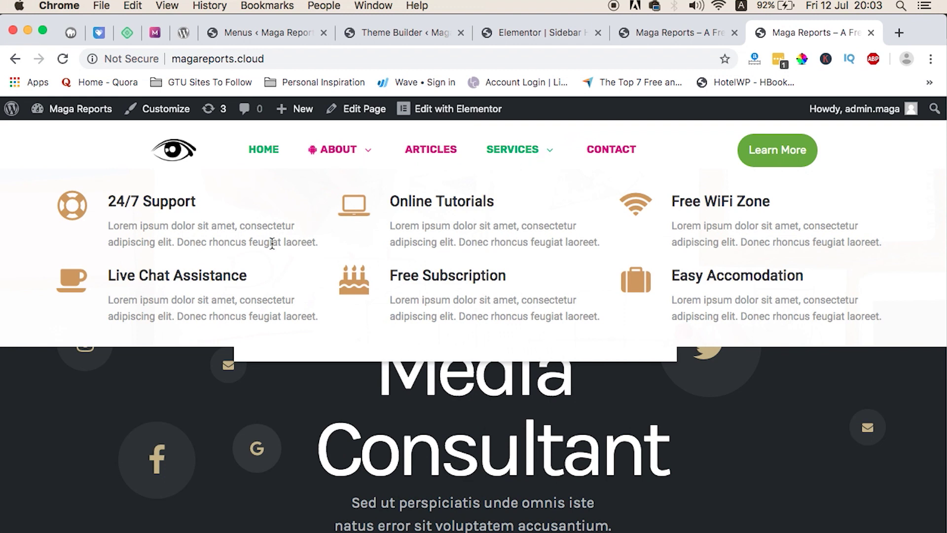